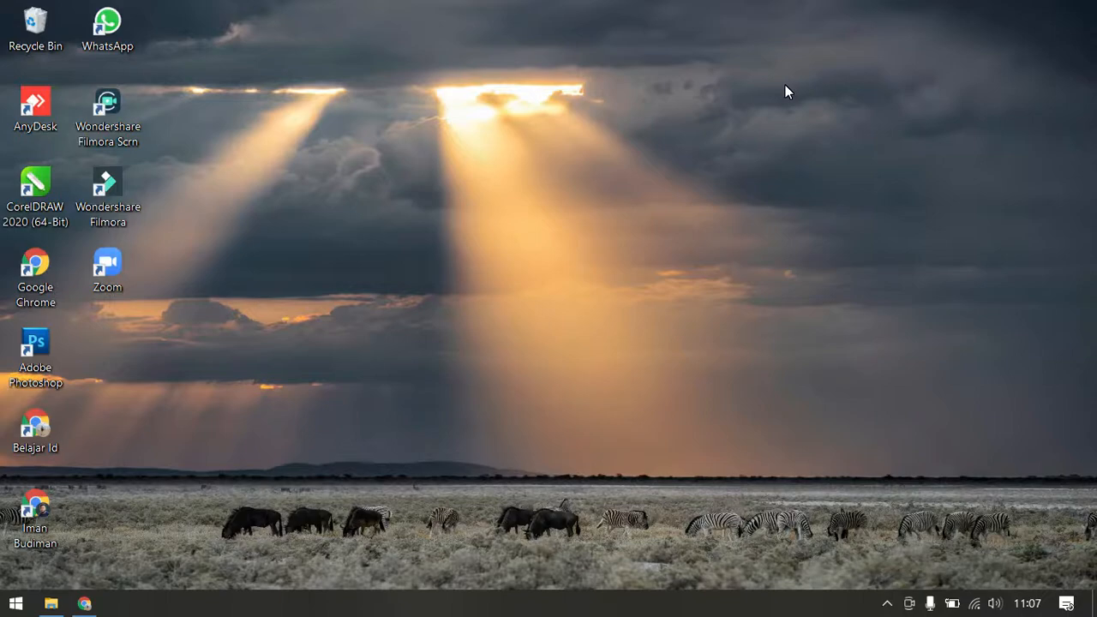
Step: Launch Chrome and open Google Forms from the Google apps grid
left_click(84, 604)
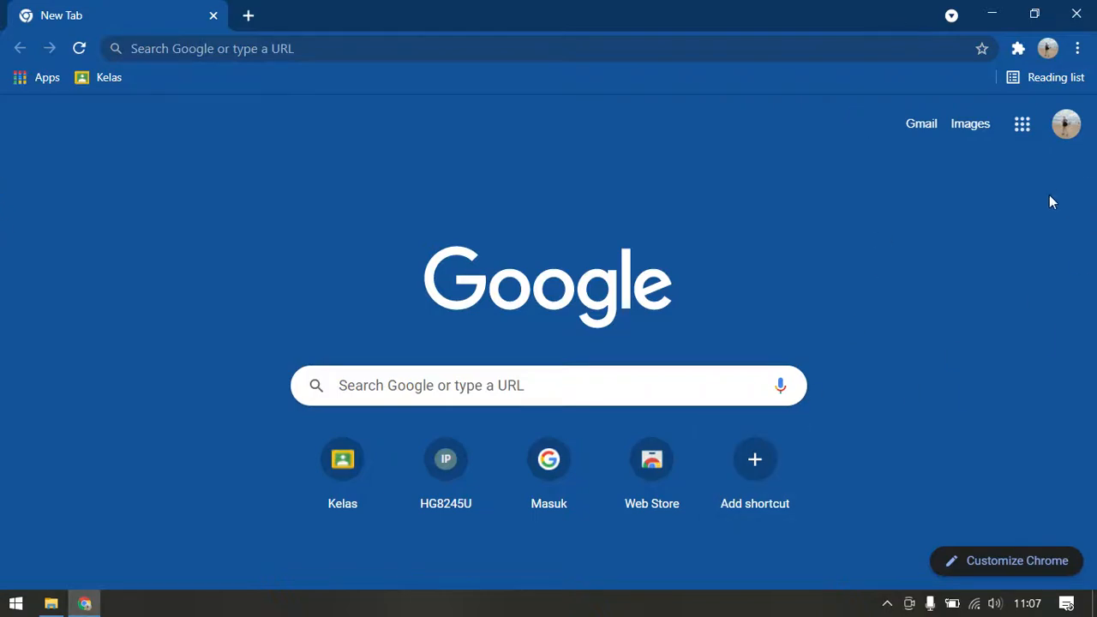
left_click(1029, 124)
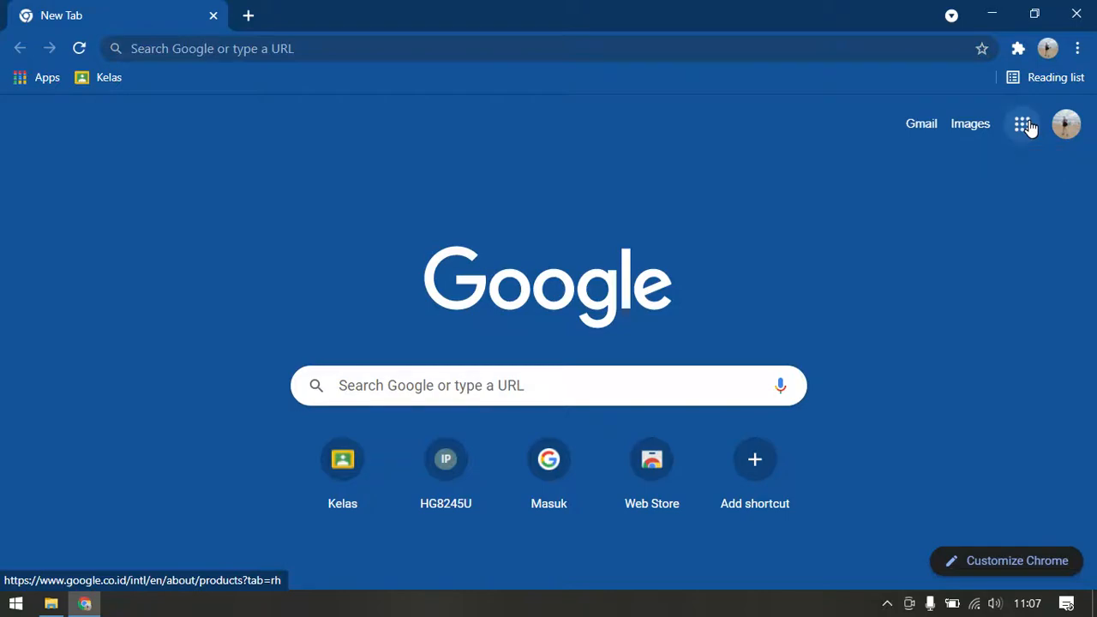
scroll(1057, 421, "down", 2)
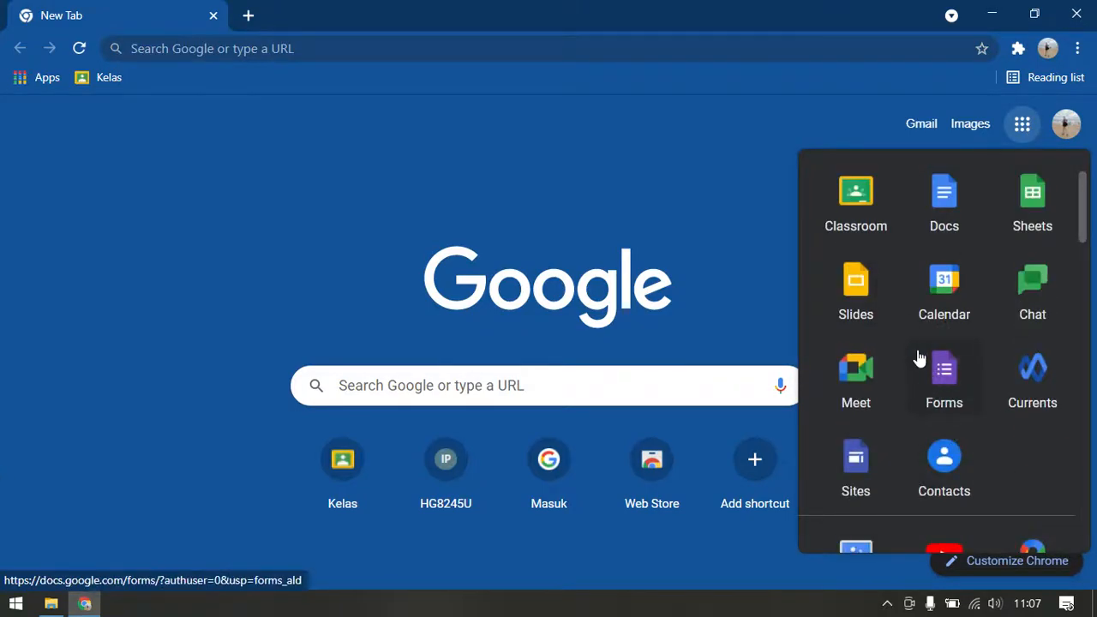
left_click(607, 139)
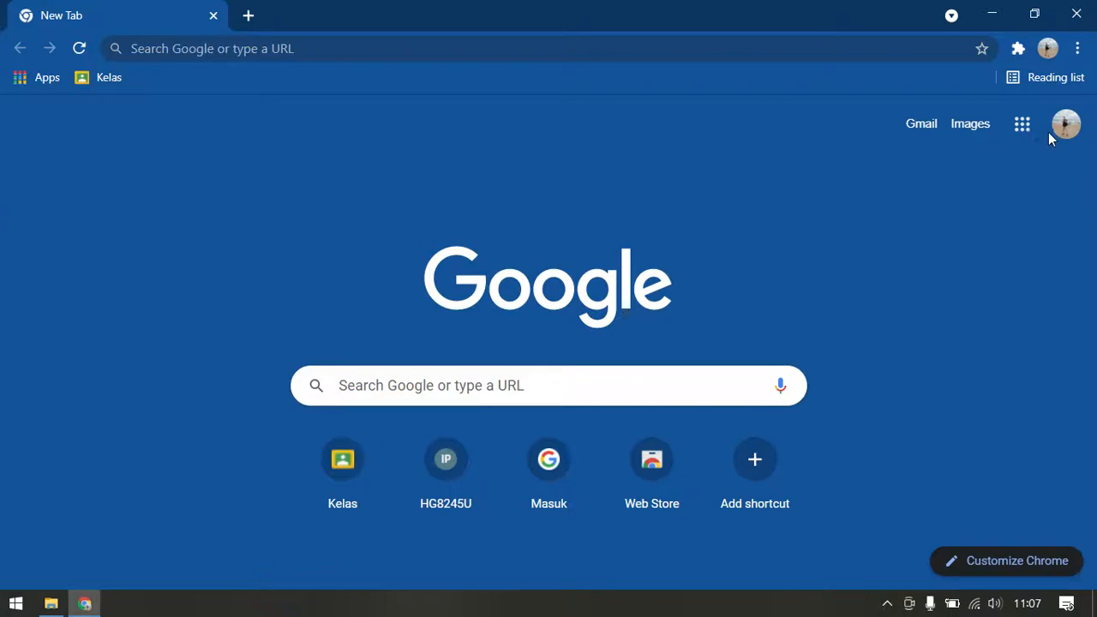
left_click(1022, 126)
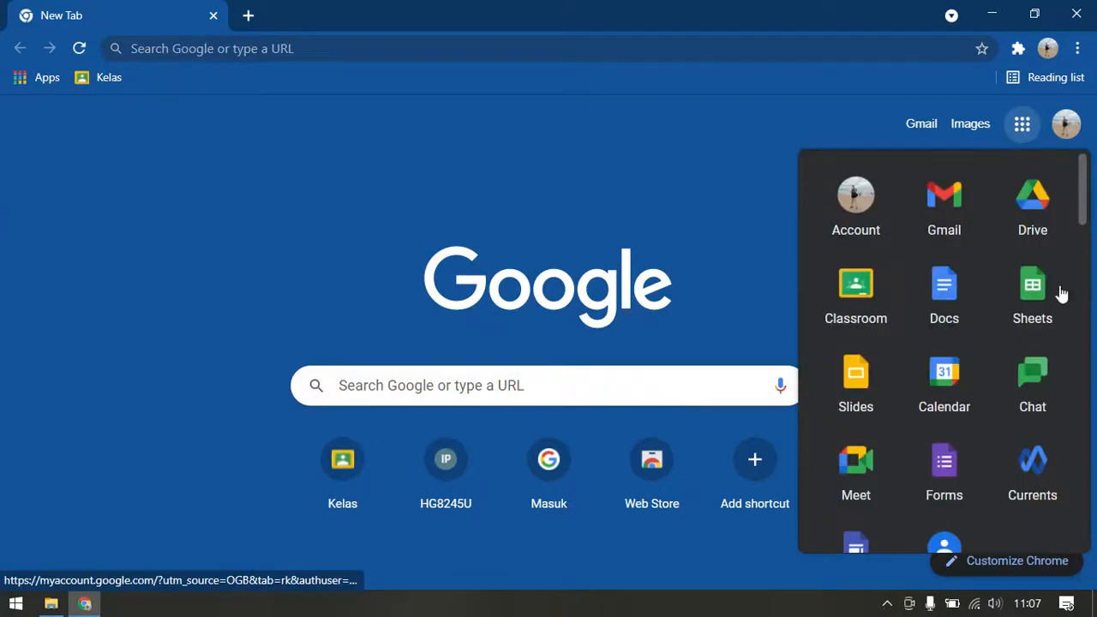
left_click(950, 487)
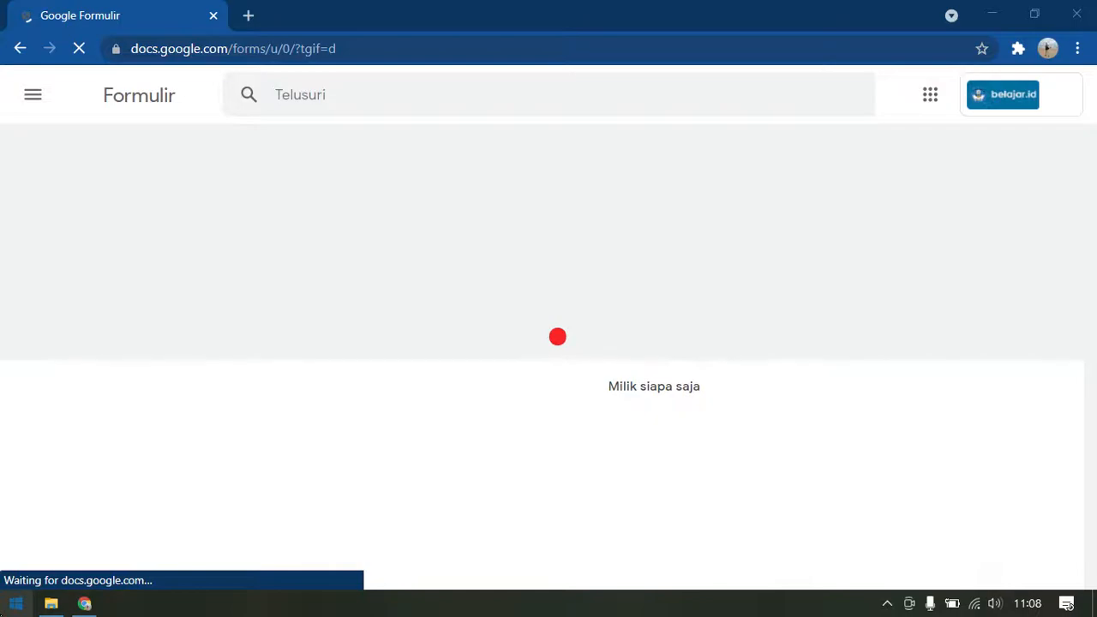
key("super")
type("note")
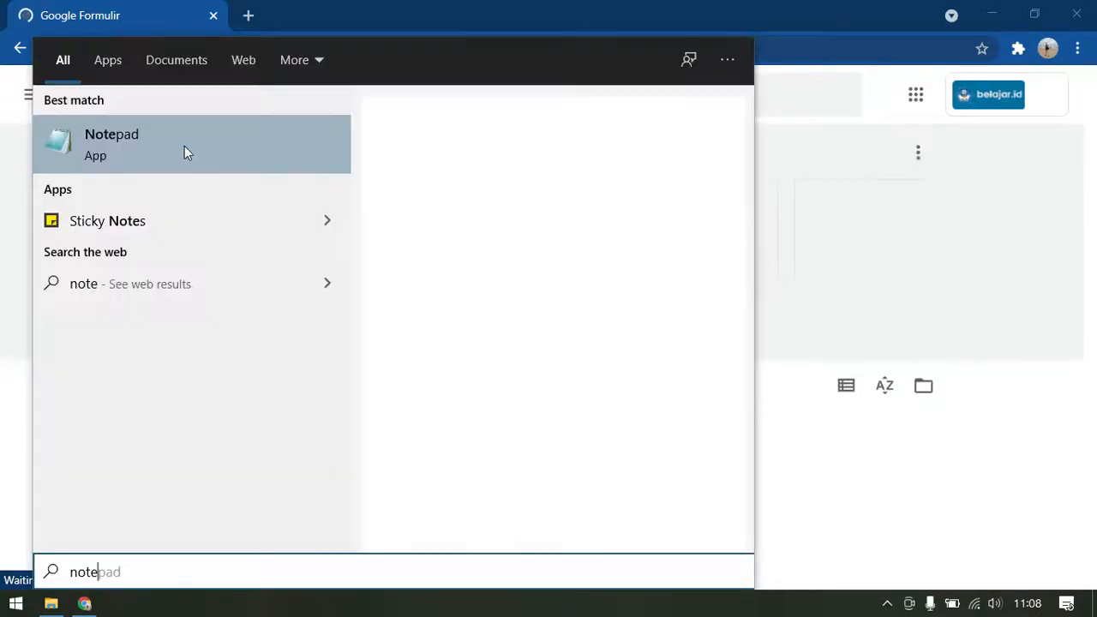
Step: Open Notepad maximized and set its font size to 20
left_click(184, 146)
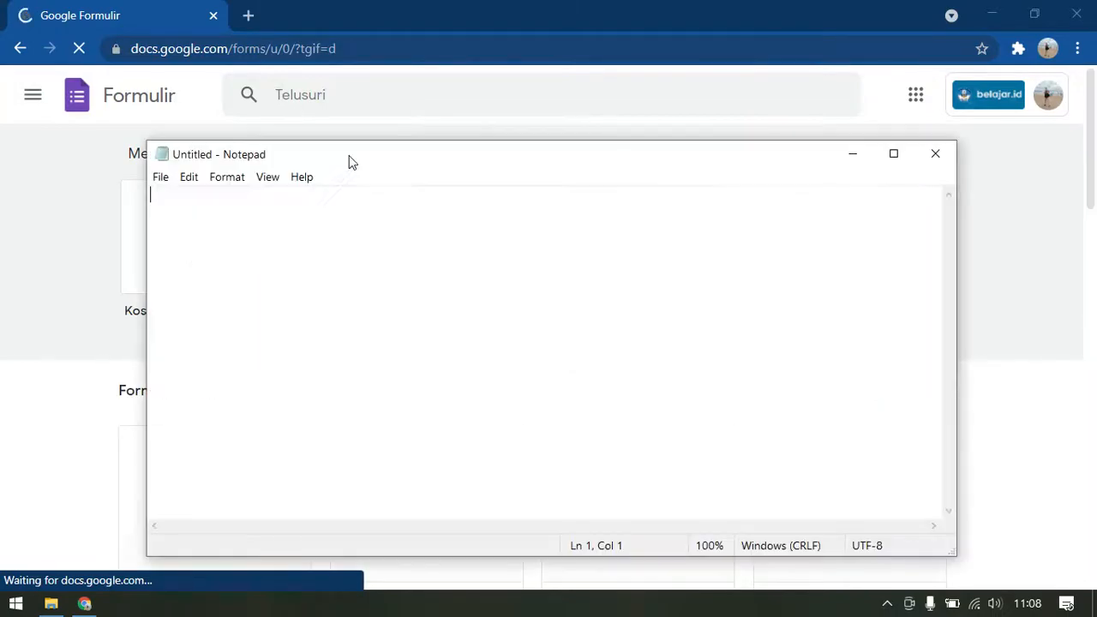
left_click_drag(349, 155, 477, 57)
left_click(1022, 51)
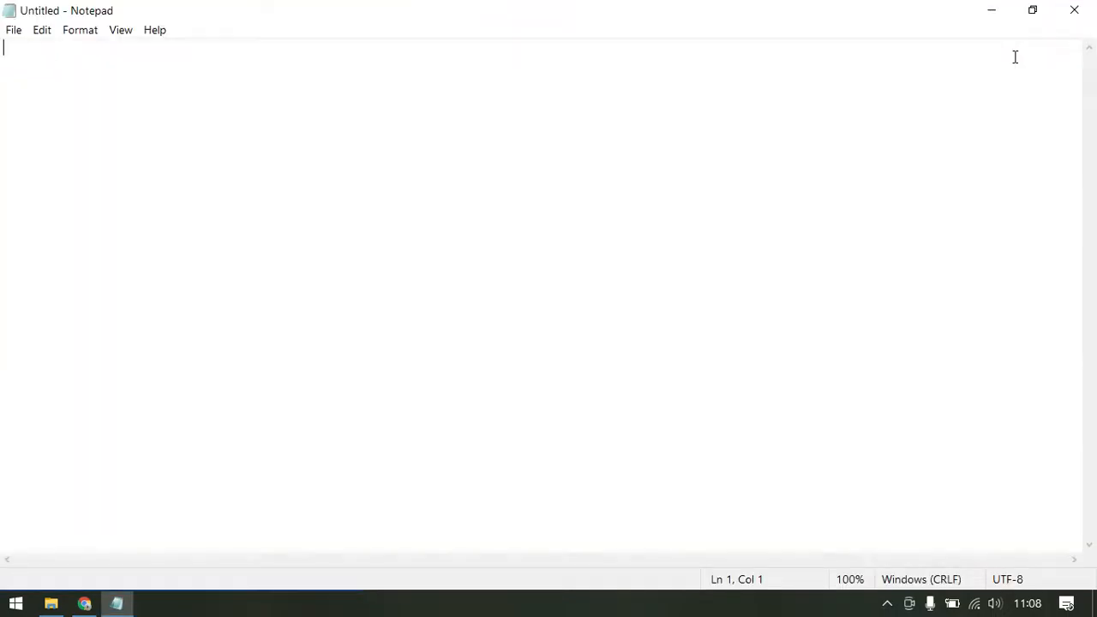
left_click(75, 32)
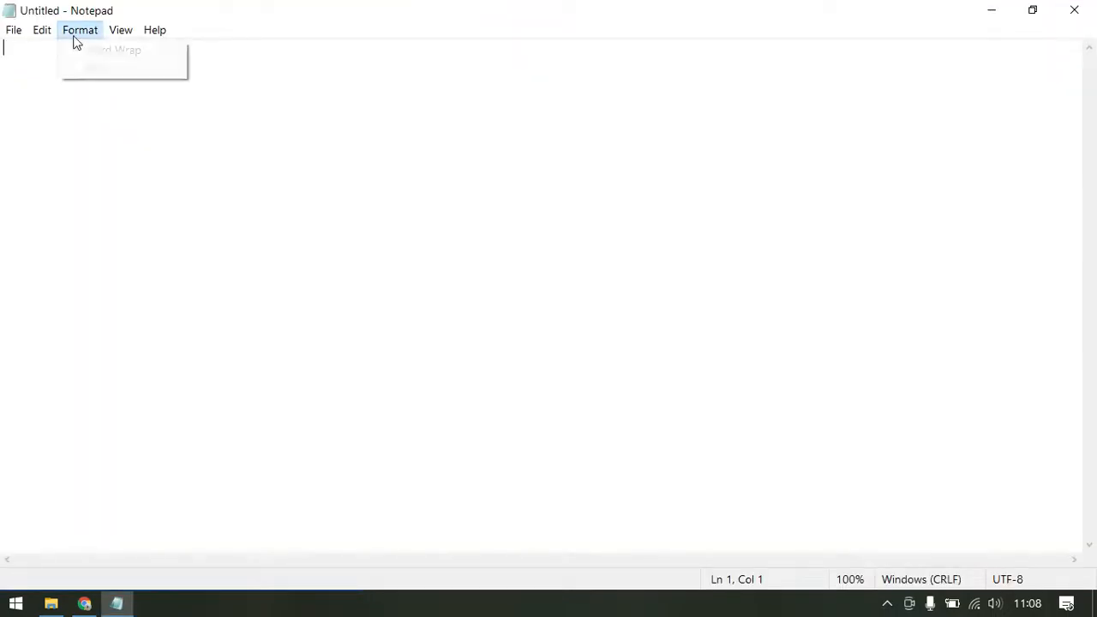
left_click(101, 70)
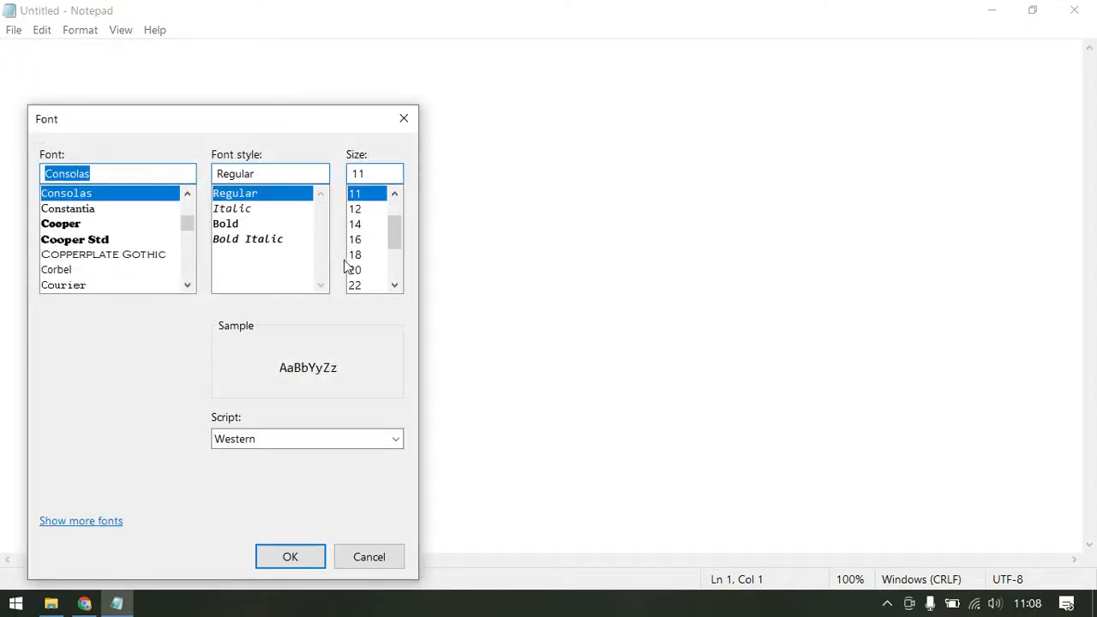
left_click(362, 270)
left_click(318, 558)
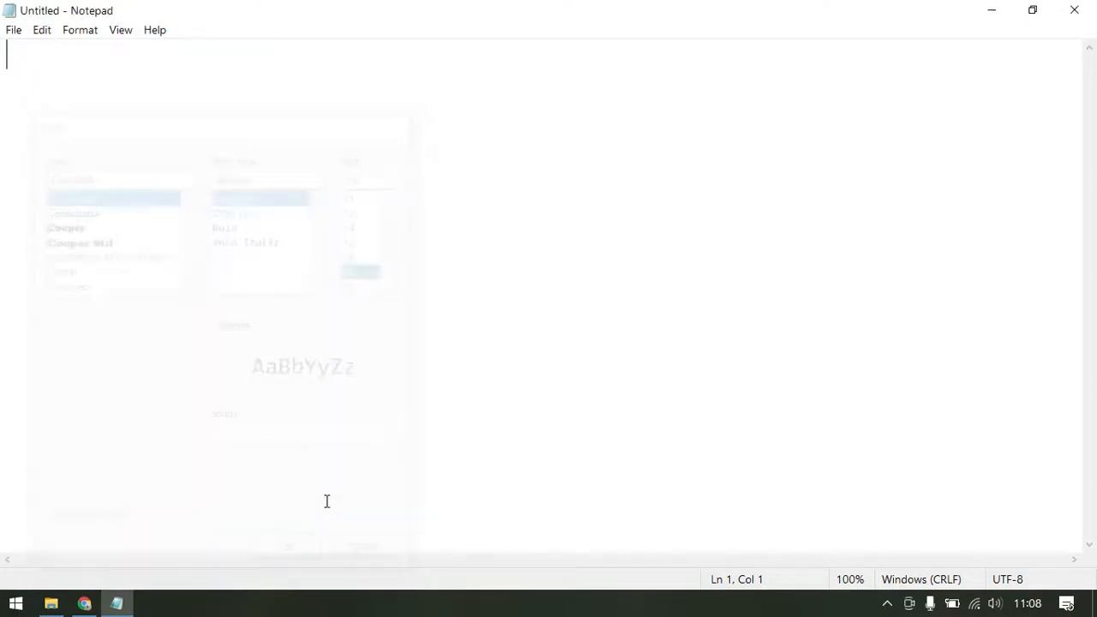
Step: Type NO, NAMA and L/P in uppercase on separate lines
key("Caps_Lock")
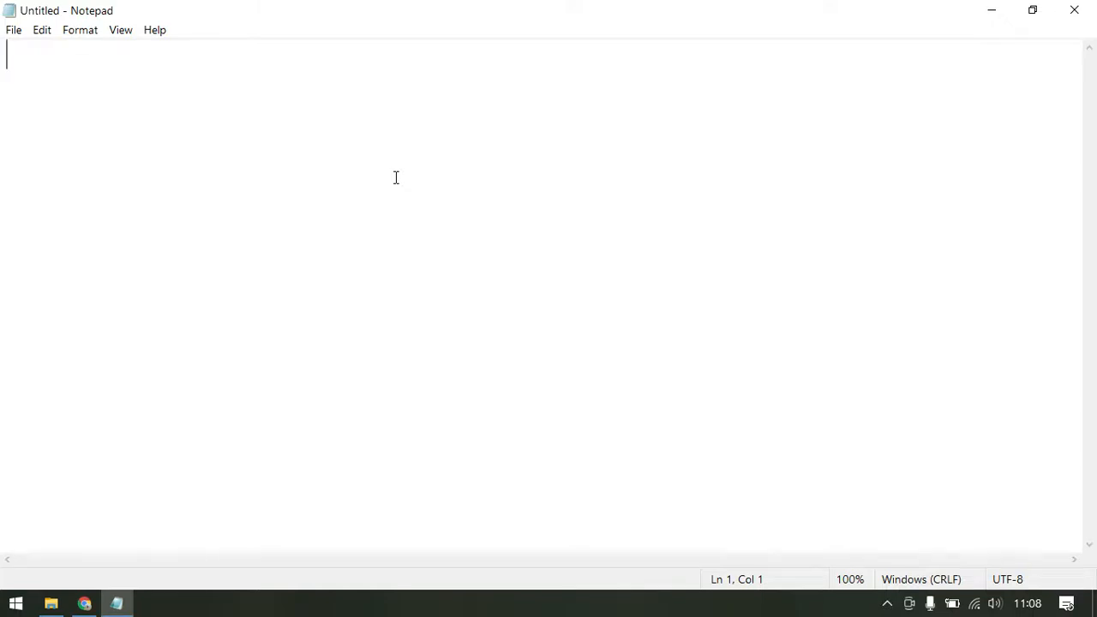
type("NO")
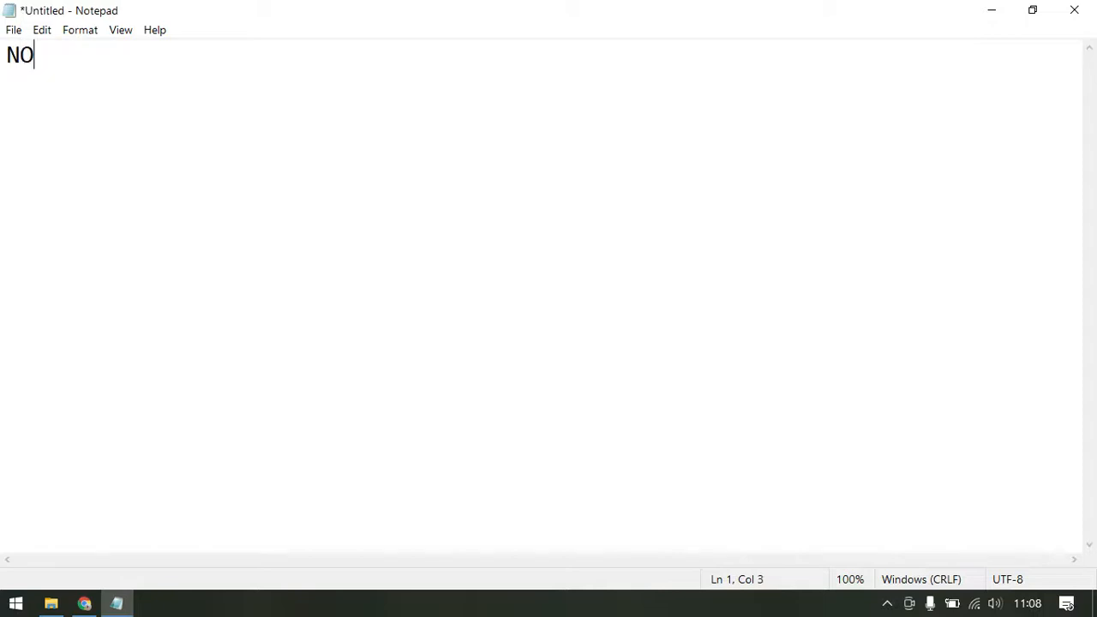
key("Return")
type("NAMA")
key("Return")
type("L/P")
key("Return")
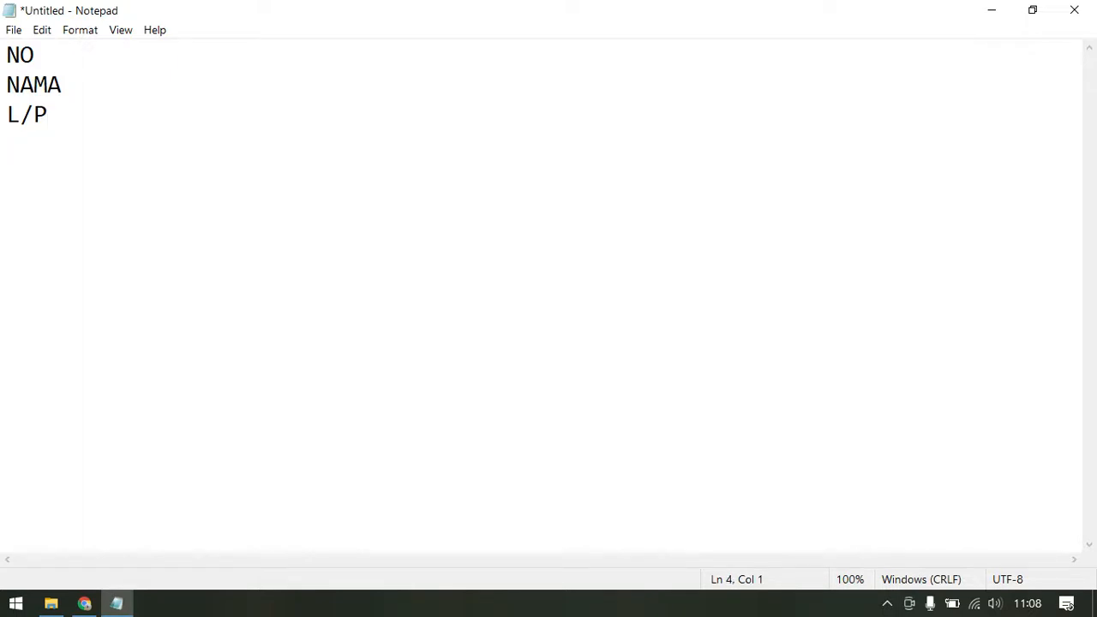
Step: Insert NIS below NO, then add KELAS and TANGGAL at the end of the list
key("Up")
key("Up")
key("Right")
key("Up")
key("Right")
key("Return")
type("NIS")
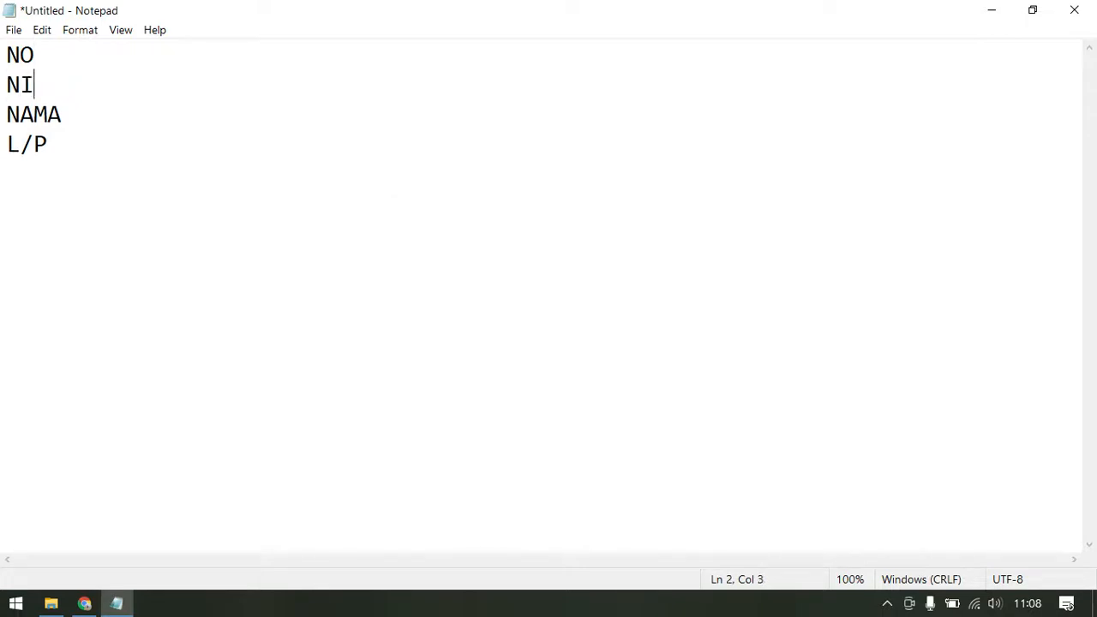
key("Down")
key("Down")
key("Down")
type("KELAS")
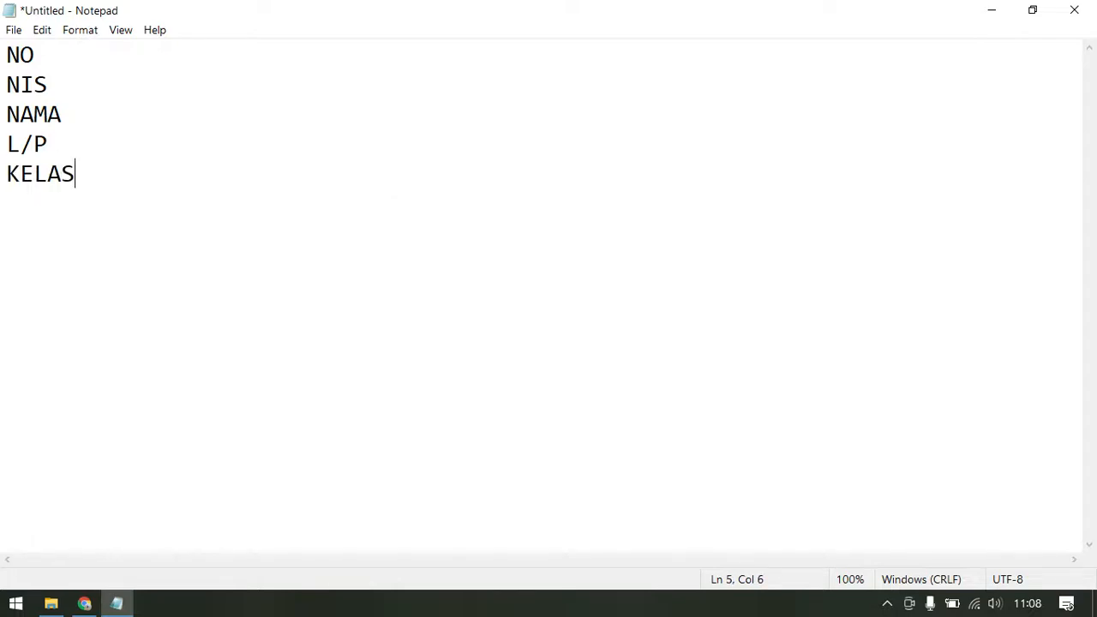
key("Return")
type("TANGGAL")
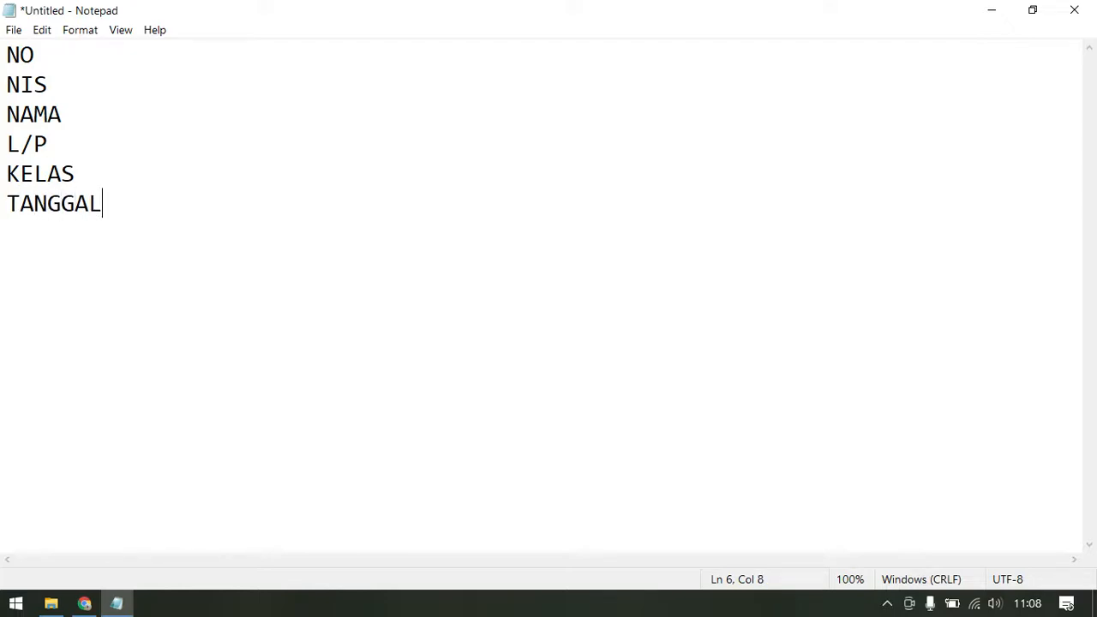
left_click(987, 8)
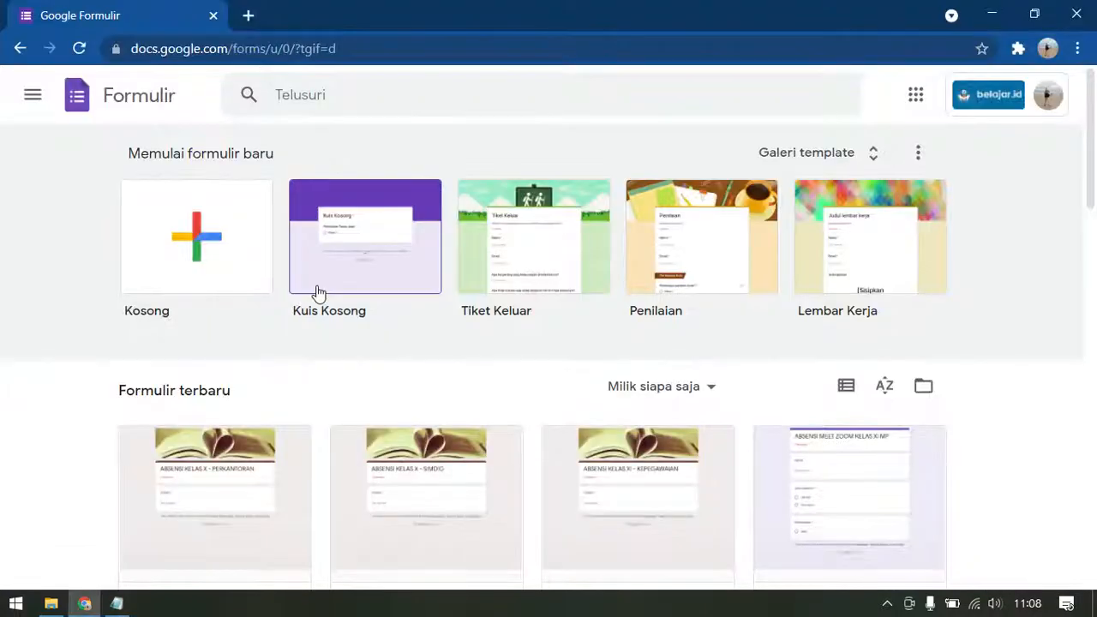
Step: Start a new form from the Kuis Kosong template on the Forms home page
left_click(116, 603)
left_click(116, 603)
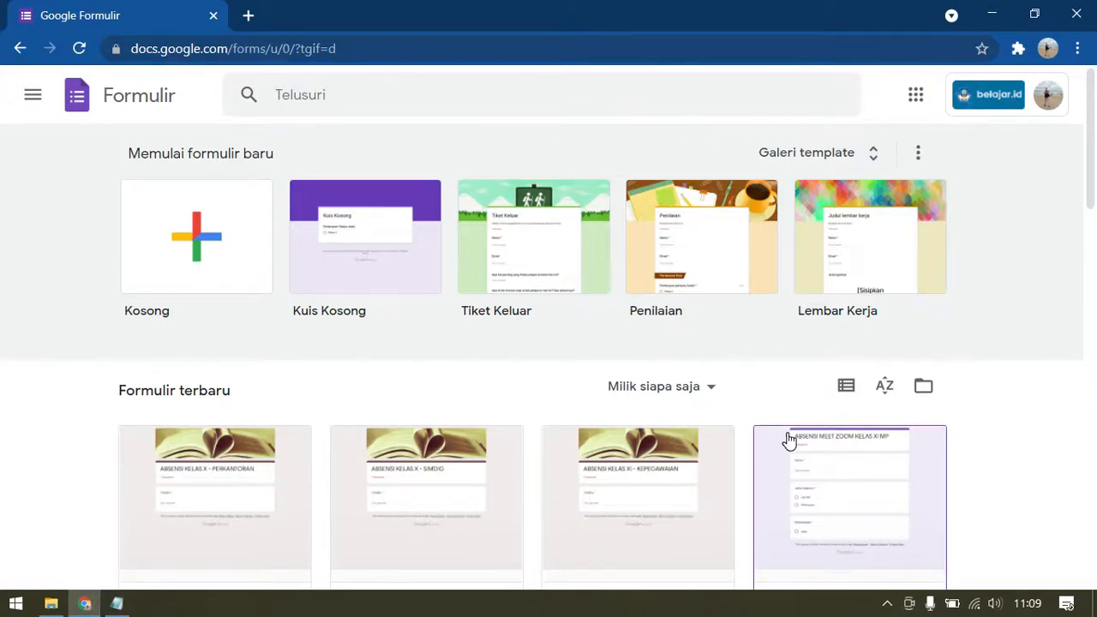
left_click(368, 223)
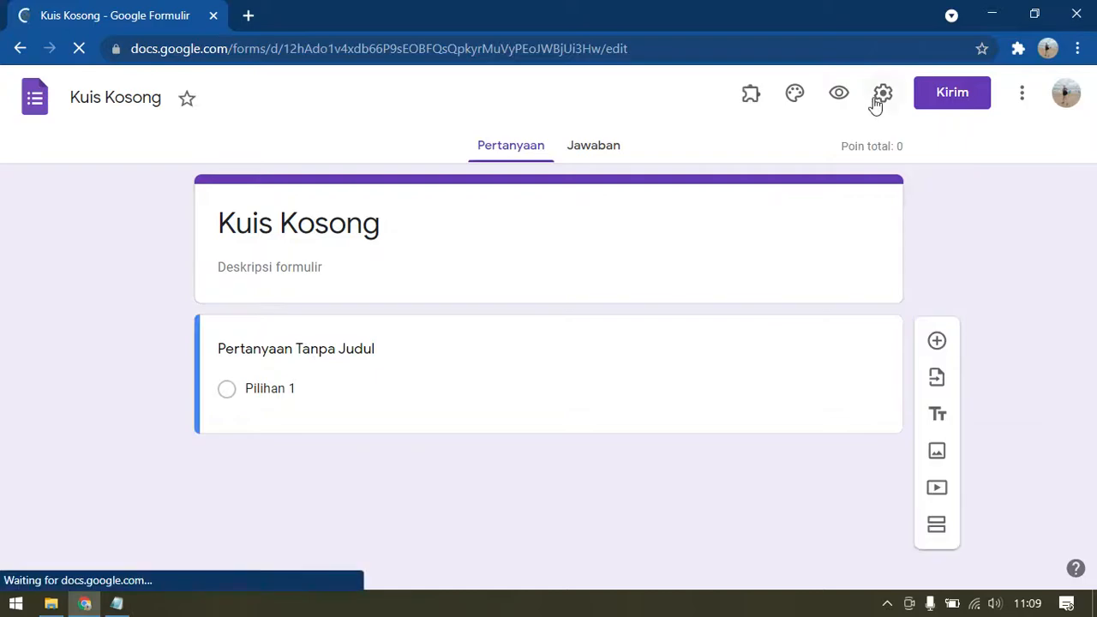
Step: Switch off 'Jadikan ini sebagai kuis' in the form's Kuis settings
left_click(878, 99)
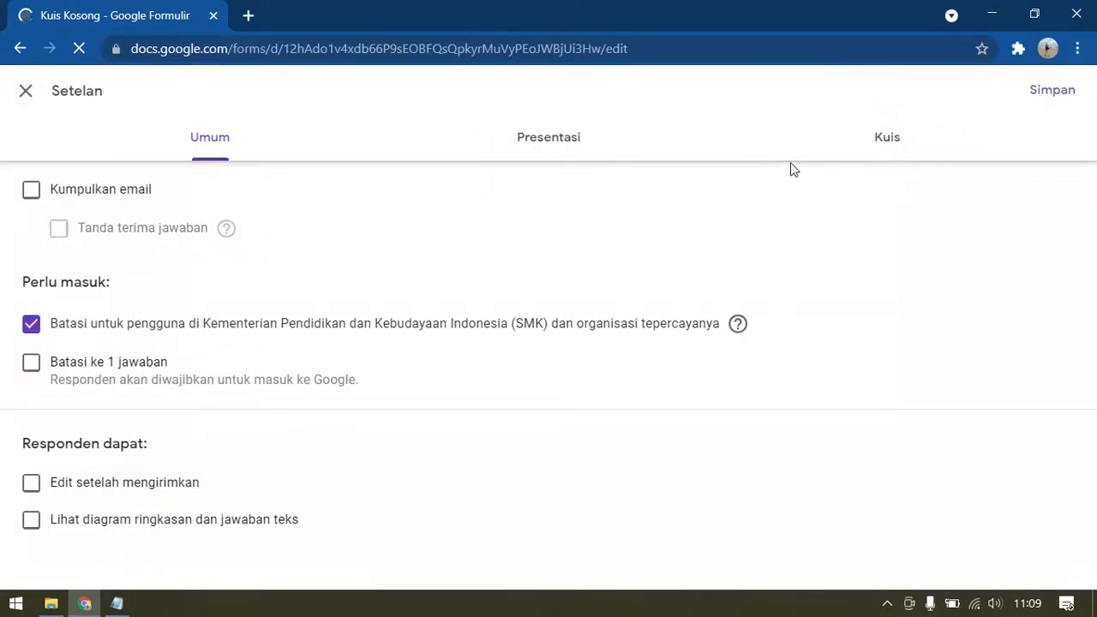
left_click(870, 139)
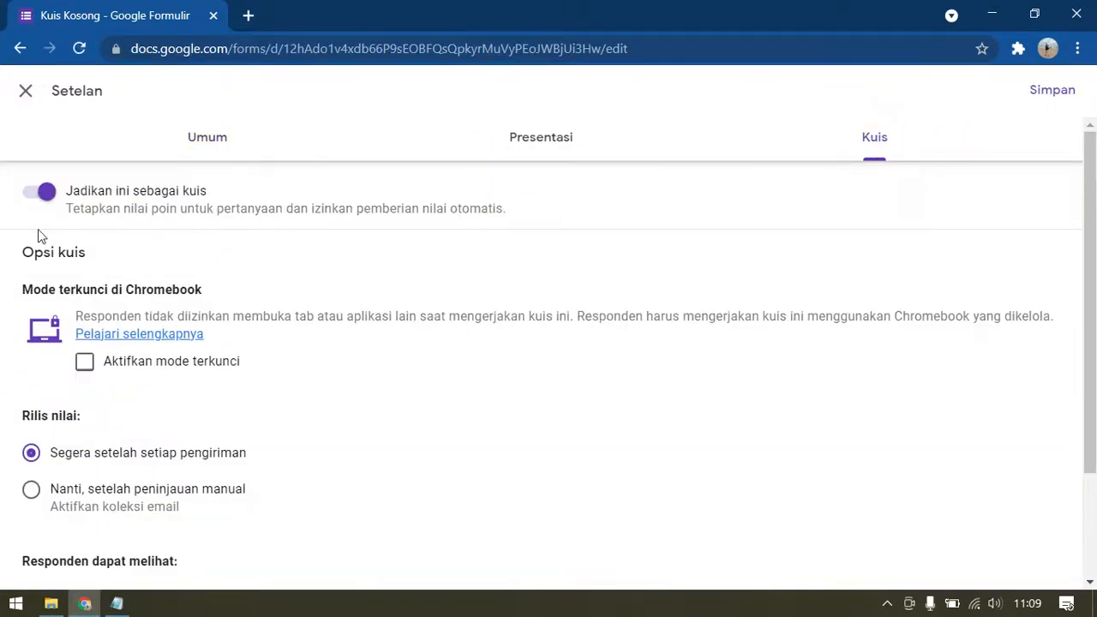
left_click(48, 193)
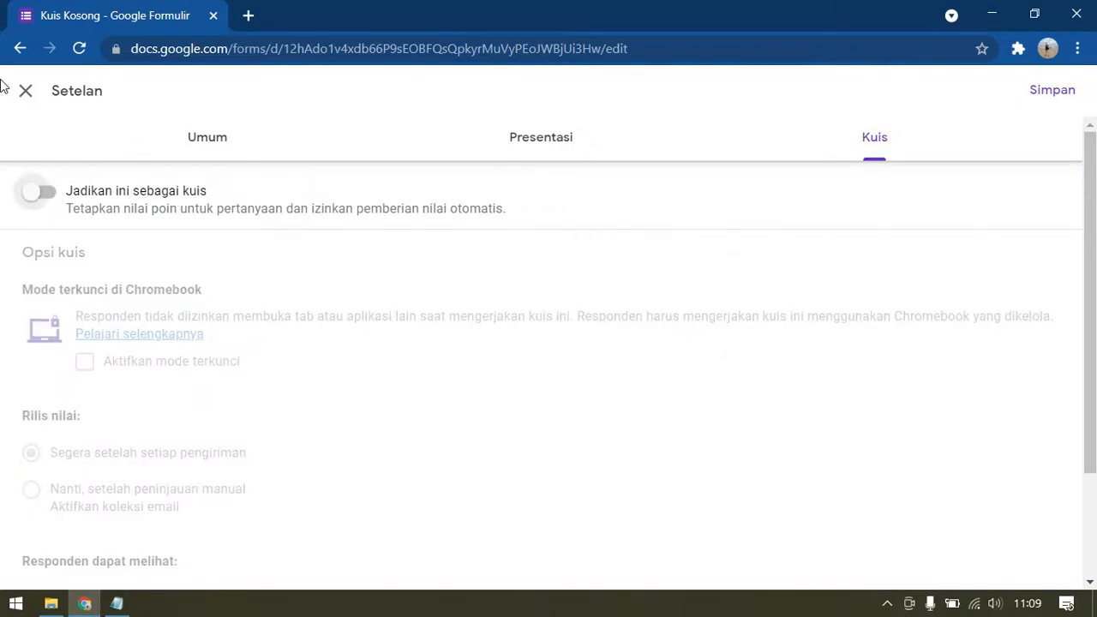
left_click(33, 101)
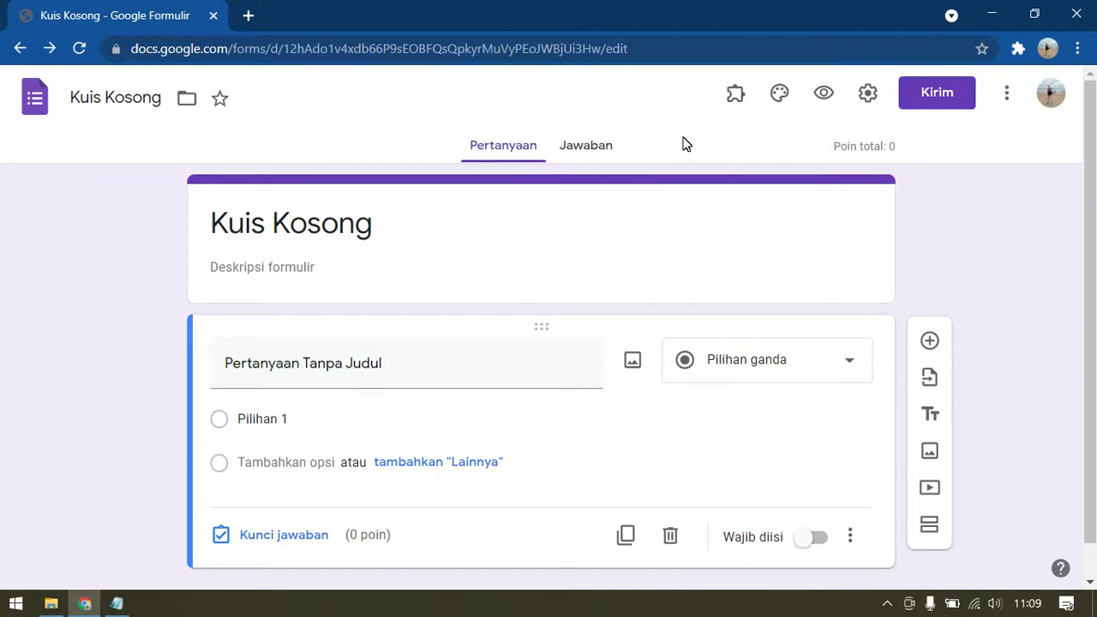
left_click(126, 98)
Step: Rename the form file and its heading to 'ABSENSI KELAS VII'
key("ctrl+a")
type("ABSENSI KELAS")
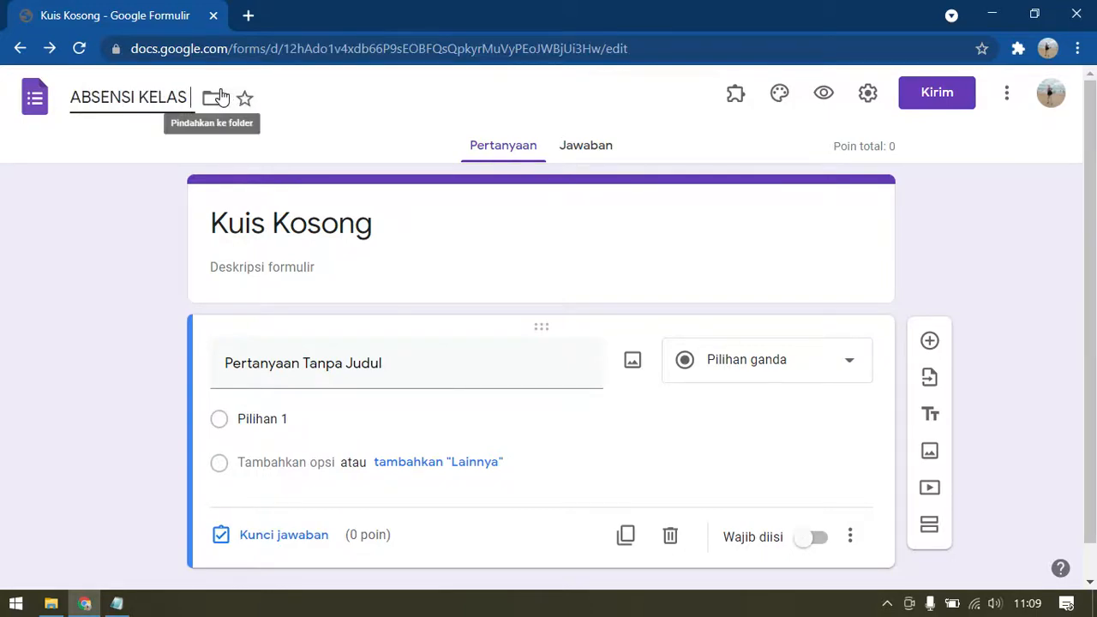
type(" VII")
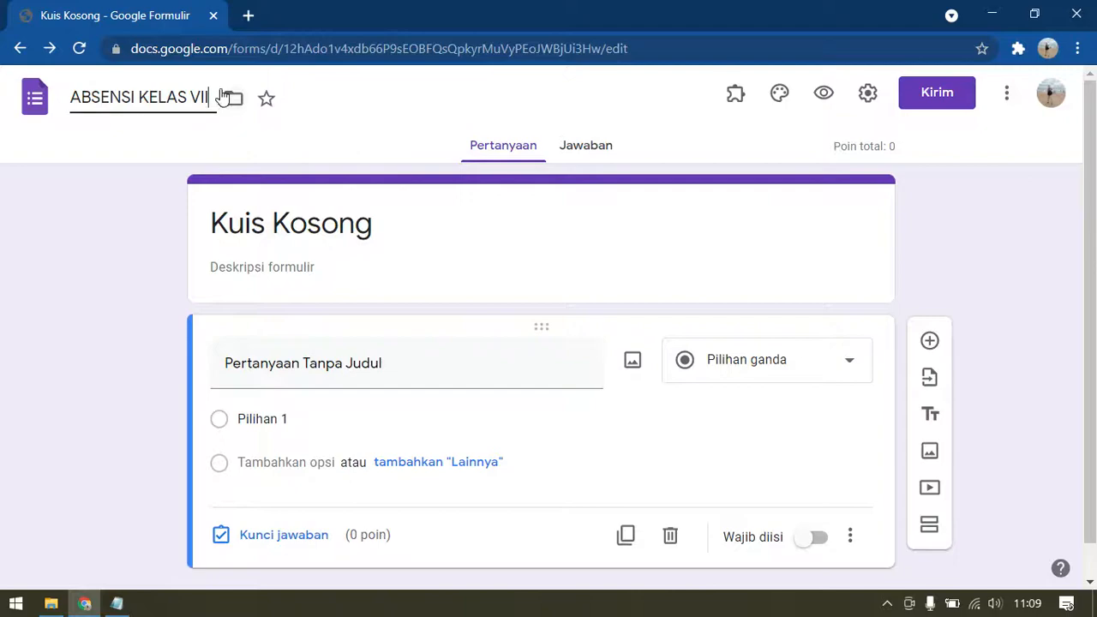
triple_click(379, 244)
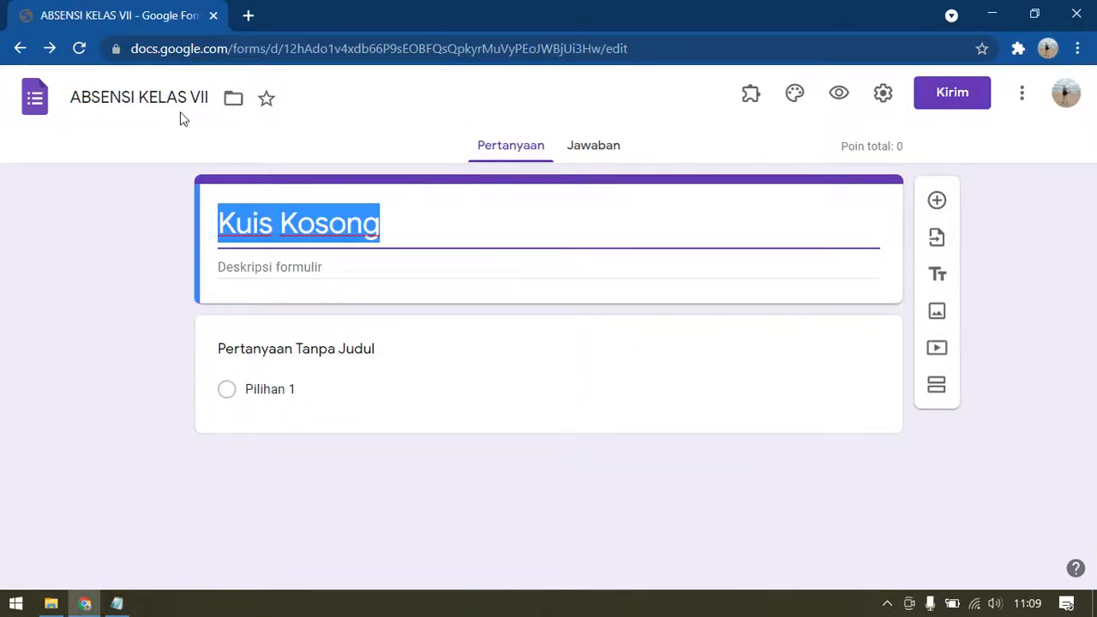
left_click(177, 101)
key("ctrl+a")
left_click(351, 222)
key("ctrl+a")
type("ABSENSI KELAS VII")
Step: Add the description 'TP 2021-2022' beneath the form title
left_click(314, 259)
type("TP")
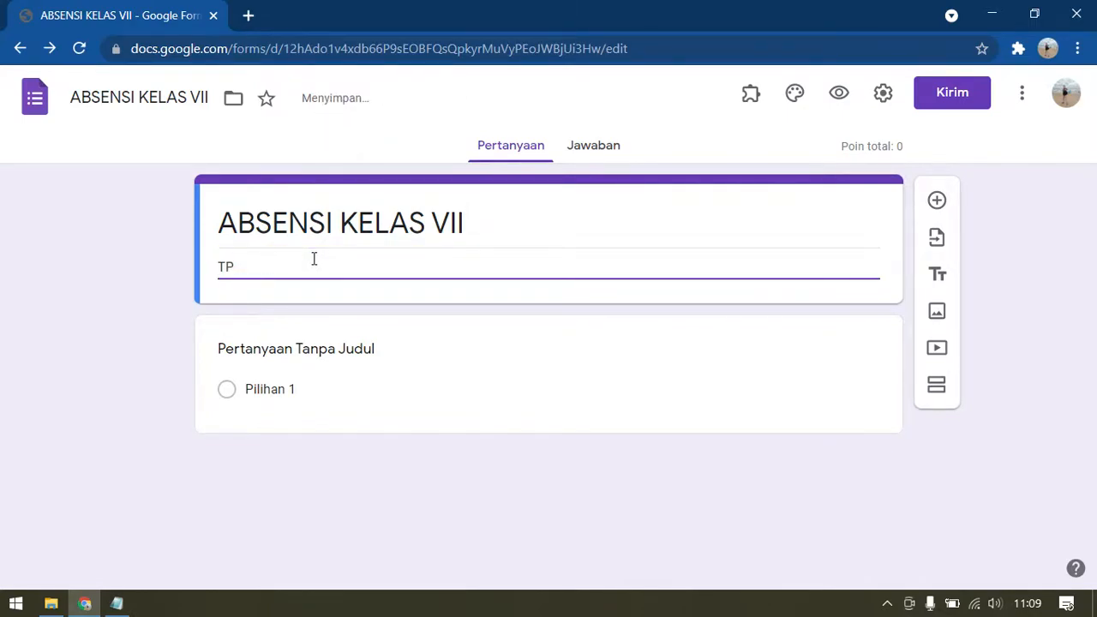
type(" 2021-2022")
left_click(1043, 291)
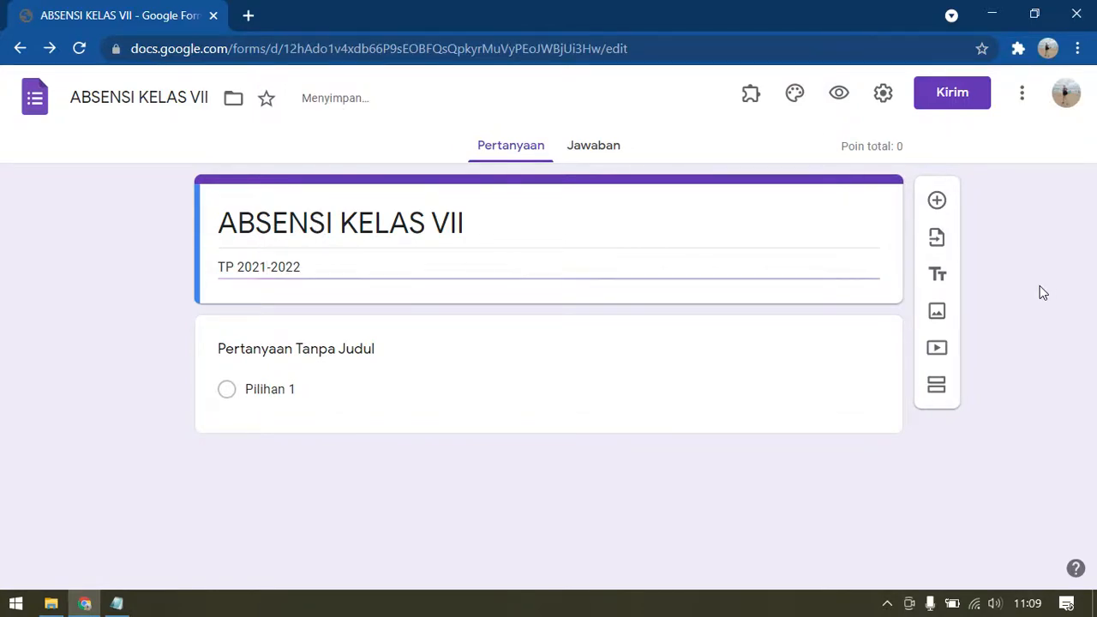
left_click(288, 351)
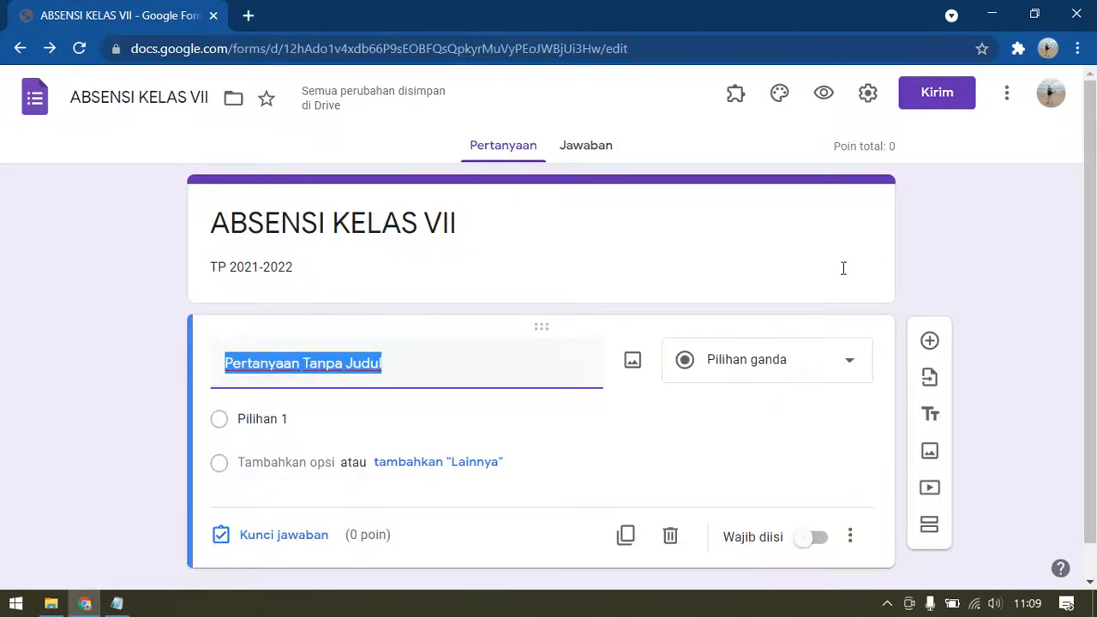
Step: Title the first question 'TOKEN' and change its type to Jawaban singkat
key("Caps_Lock")
key("Caps_Lock")
type("TOKEN")
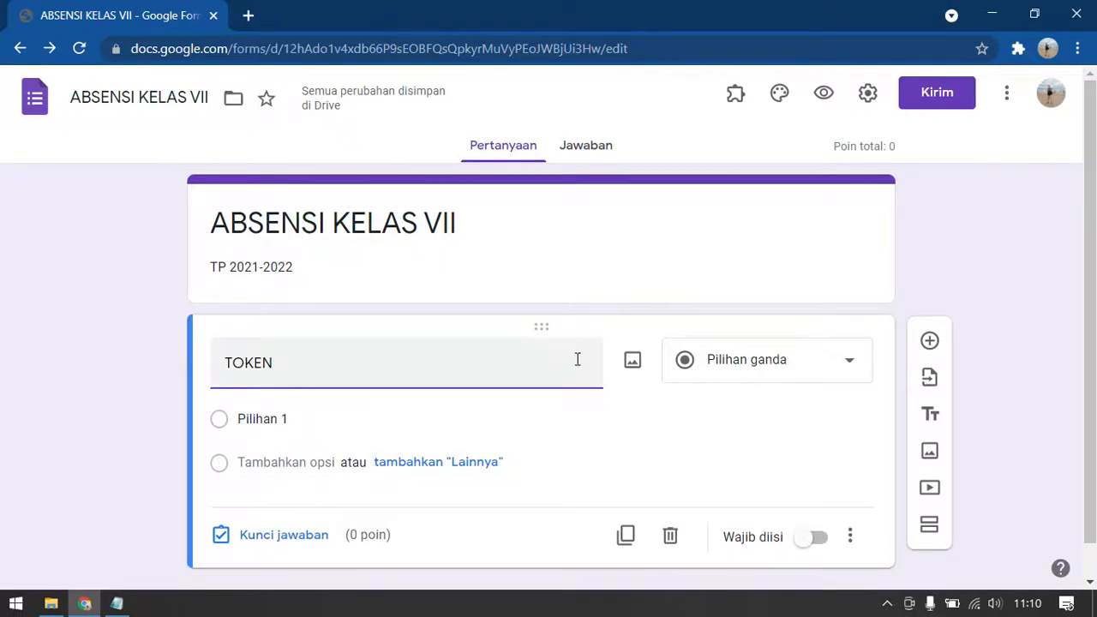
left_click(791, 375)
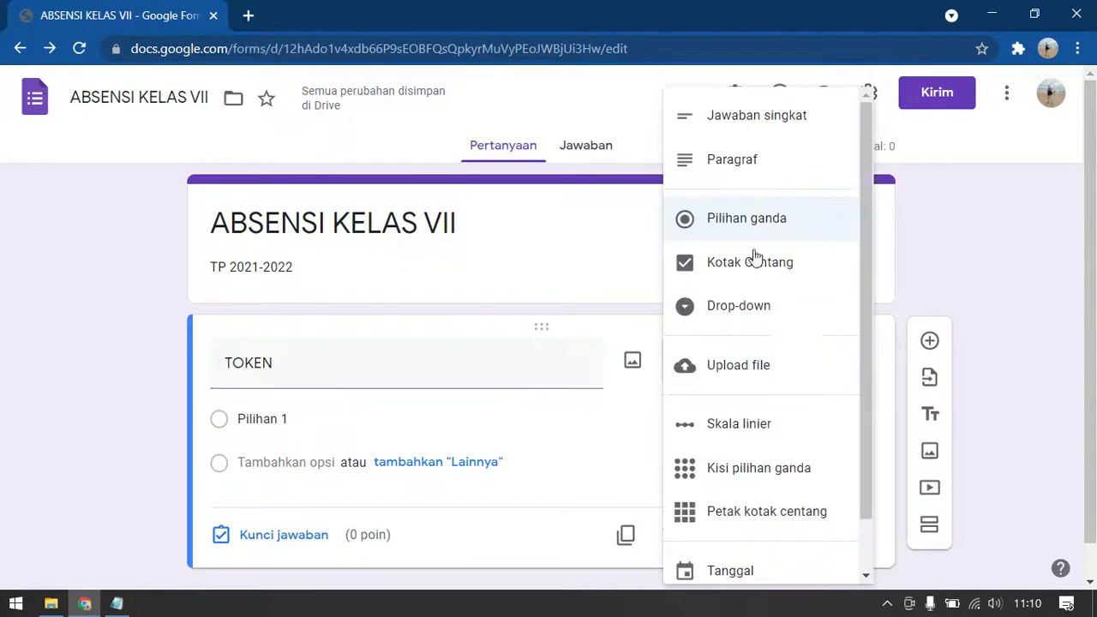
left_click(148, 391)
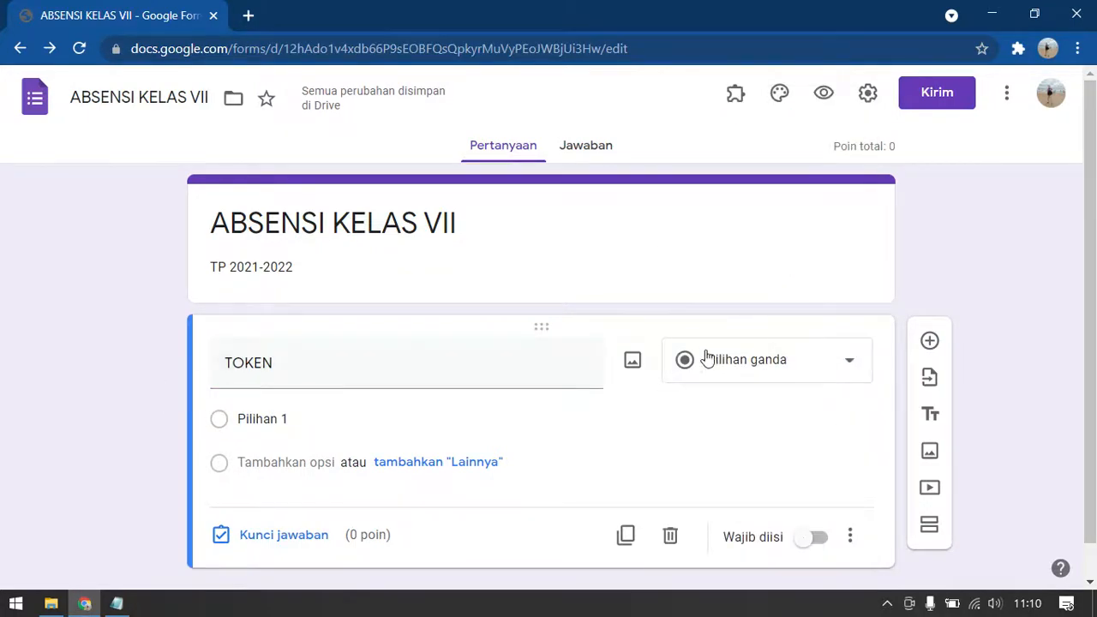
left_click(716, 367)
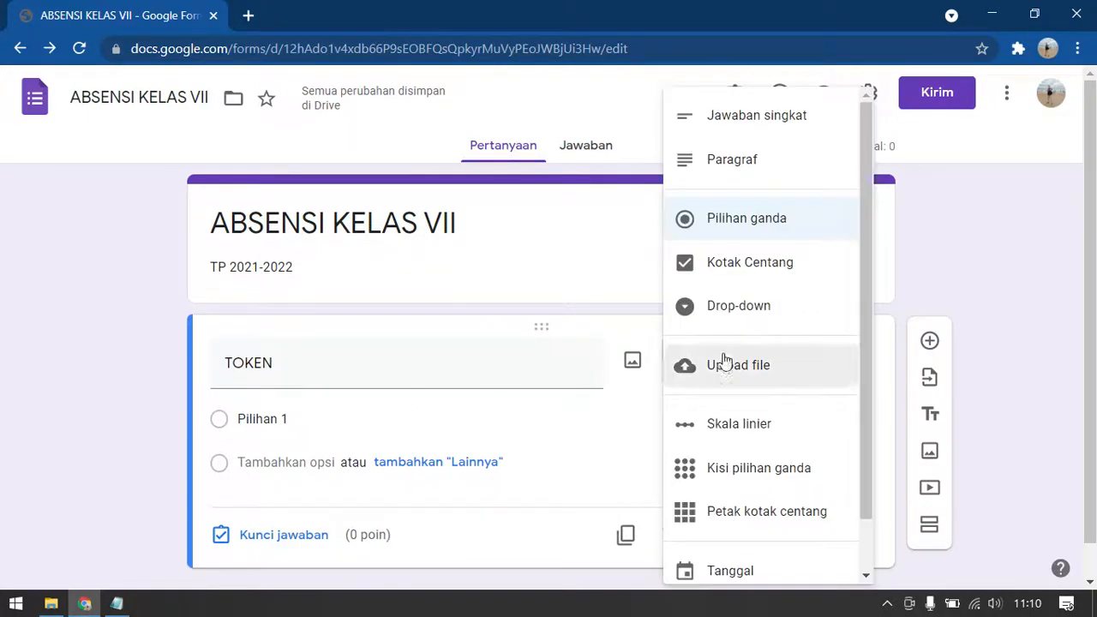
left_click(797, 109)
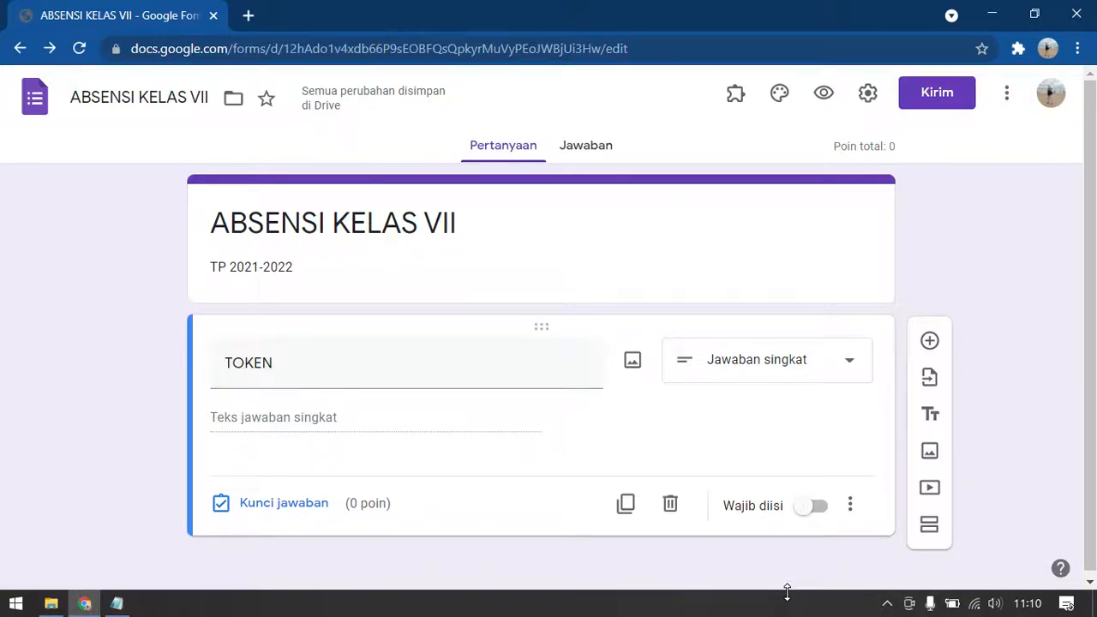
left_click(851, 512)
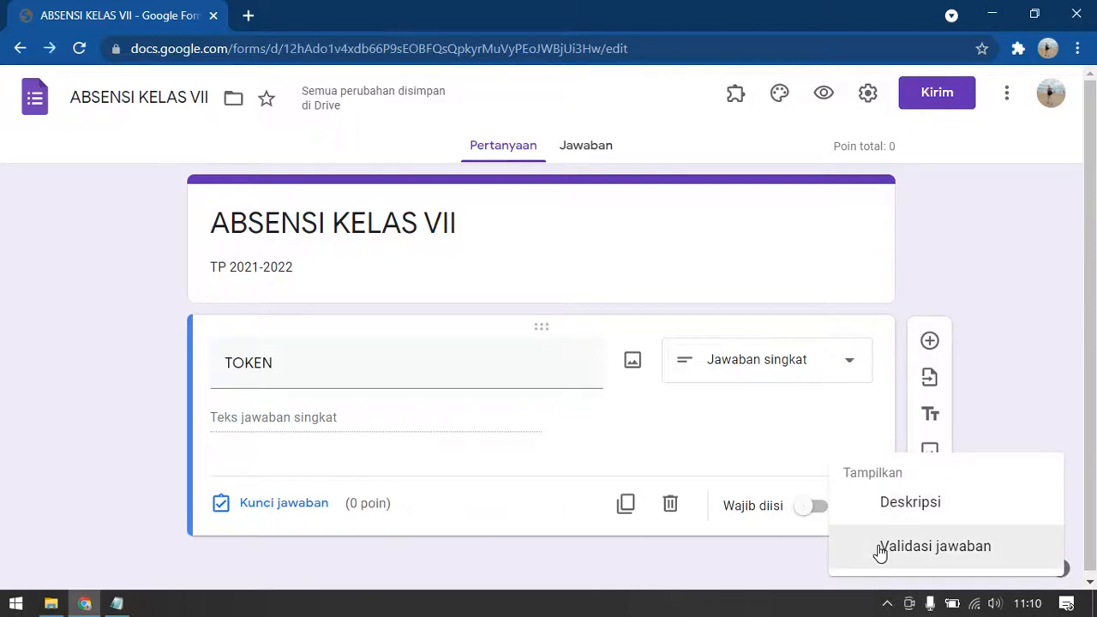
Step: Add Teks / Berisi answer validation requiring the word SIAPBELAJAR
left_click(881, 549)
scroll(313, 448, "down", 1)
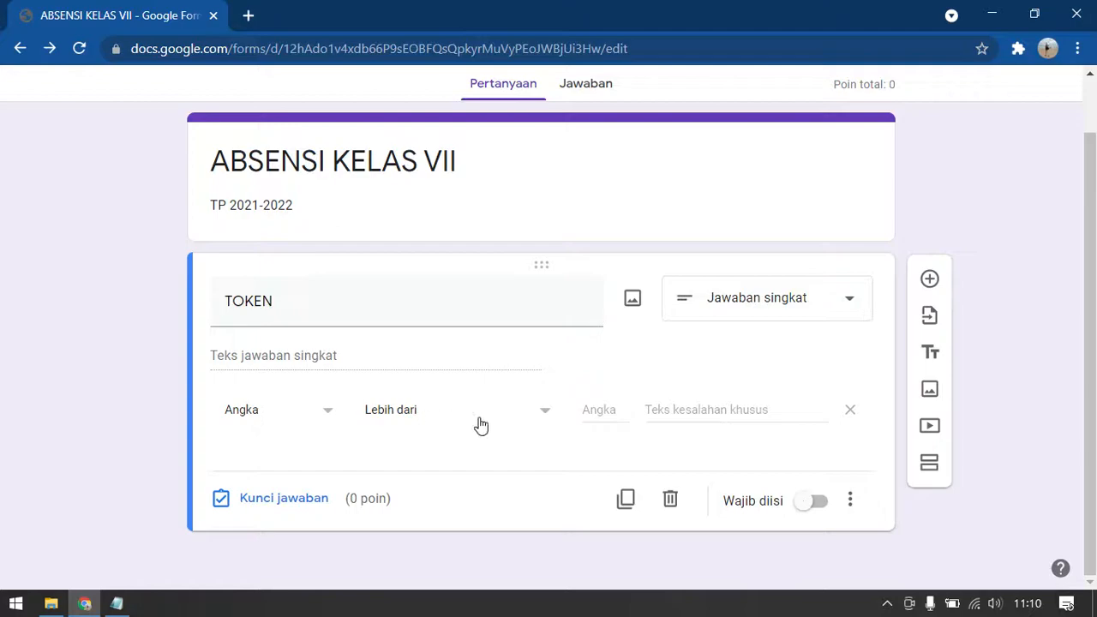
left_click(286, 412)
left_click(289, 457)
left_click(483, 410)
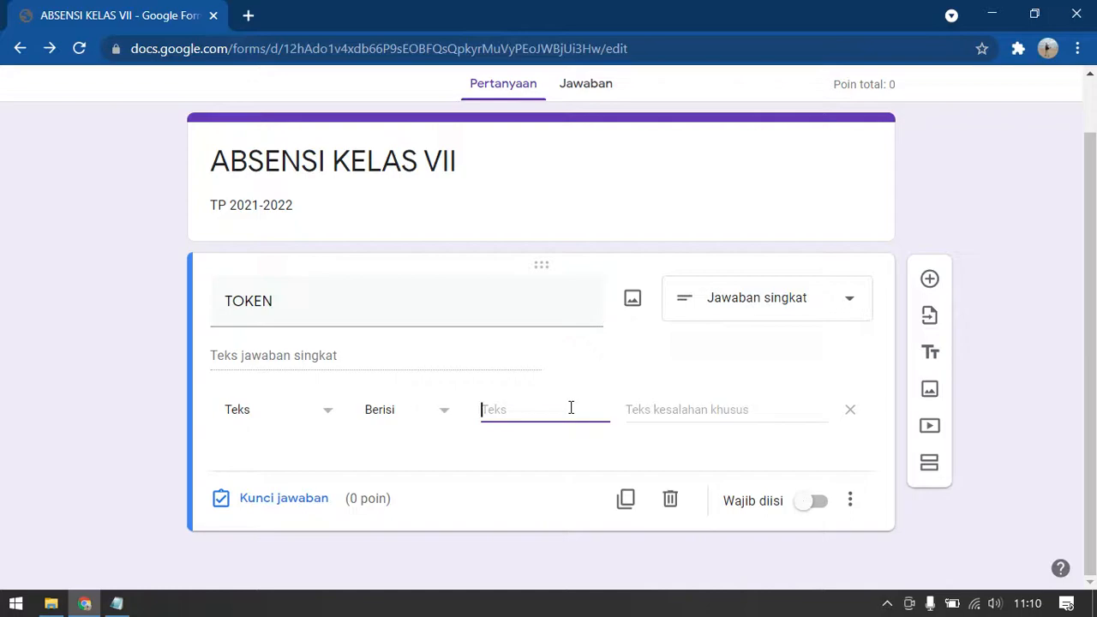
type("SIAPB")
left_click_drag(574, 412, 466, 419)
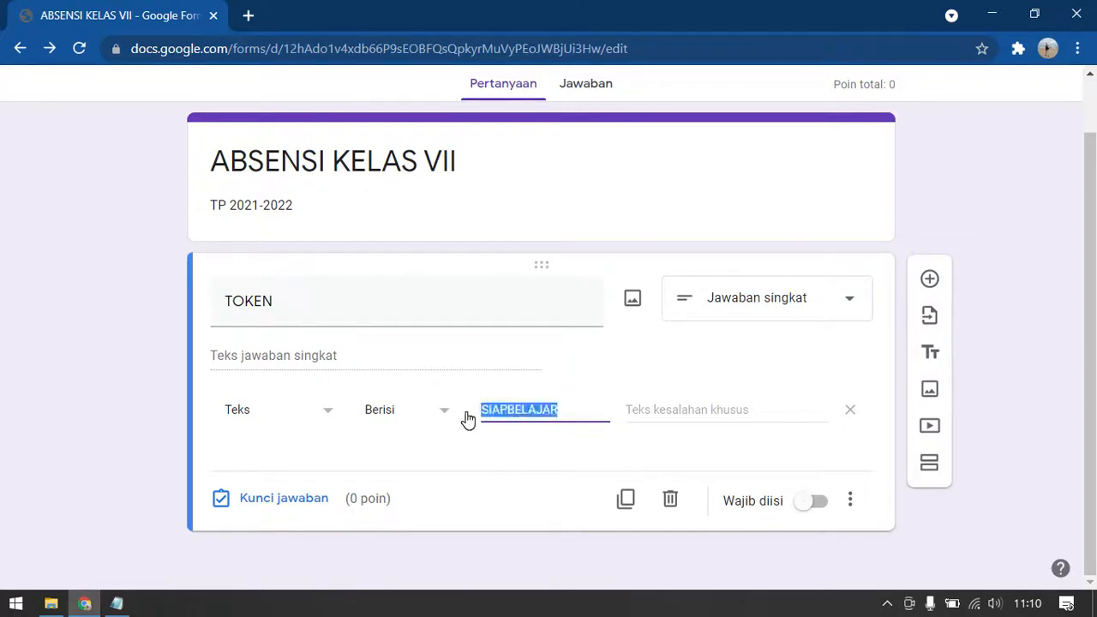
left_click(572, 405)
Step: Set the validation error to 'TOKEN SALAH' and make TOKEN required
left_click(665, 409)
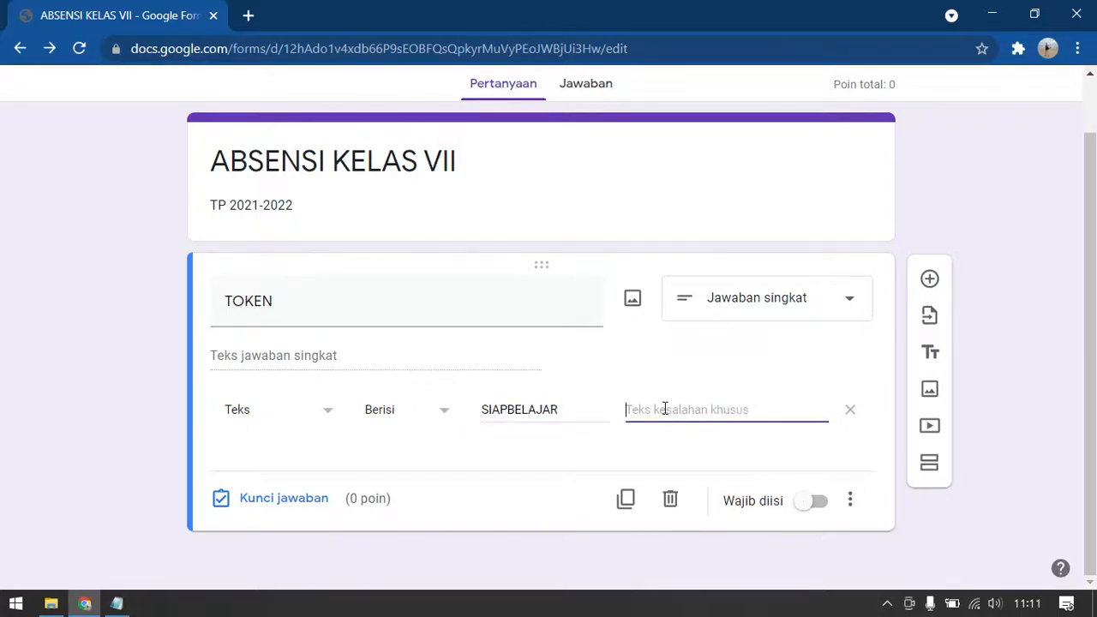
type("TOKEN SALAH")
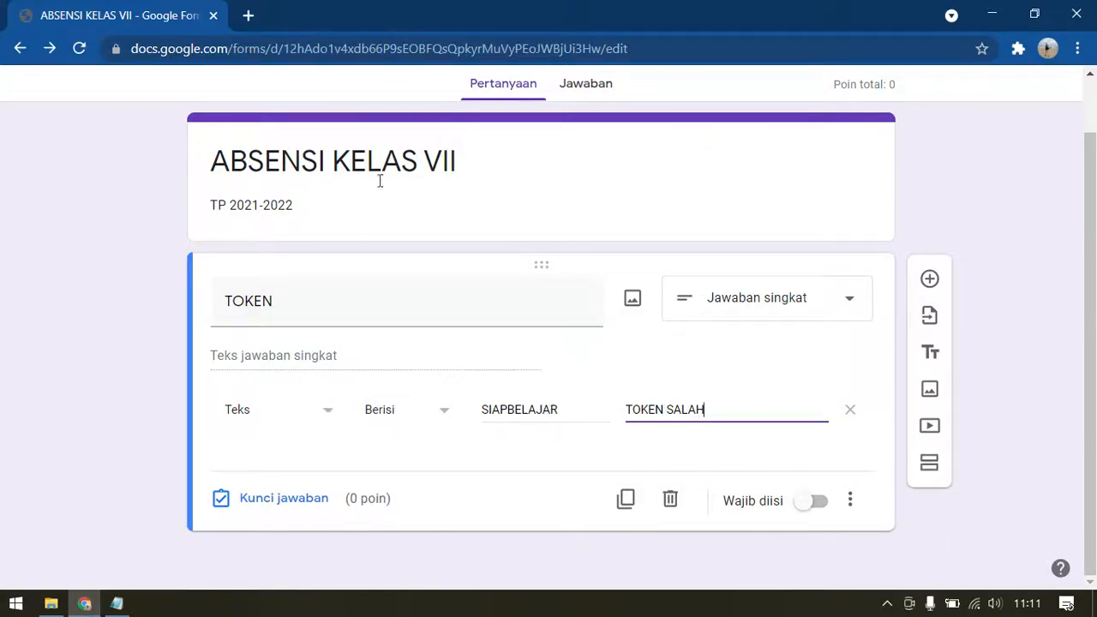
left_click(803, 501)
scroll(4, 364, "up", 1)
scroll(5, 363, "down", 1)
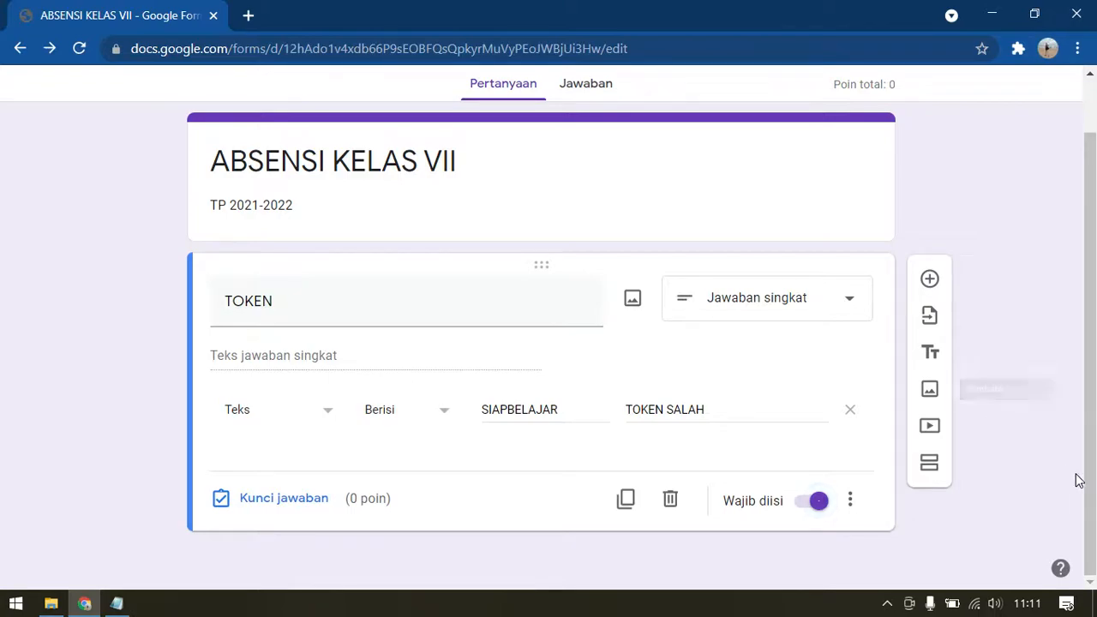
Step: Add a new section after TOKEN titled 'SILAHKAN ISI DAFTAR HADIR ONLINE'
left_click(928, 463)
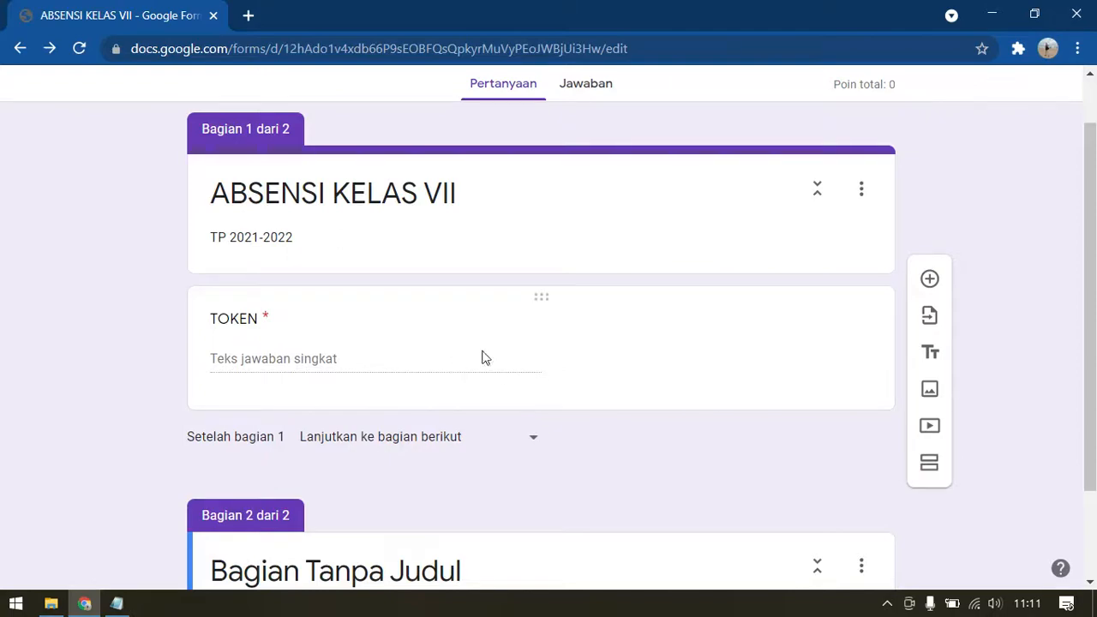
scroll(481, 400, "down", 2)
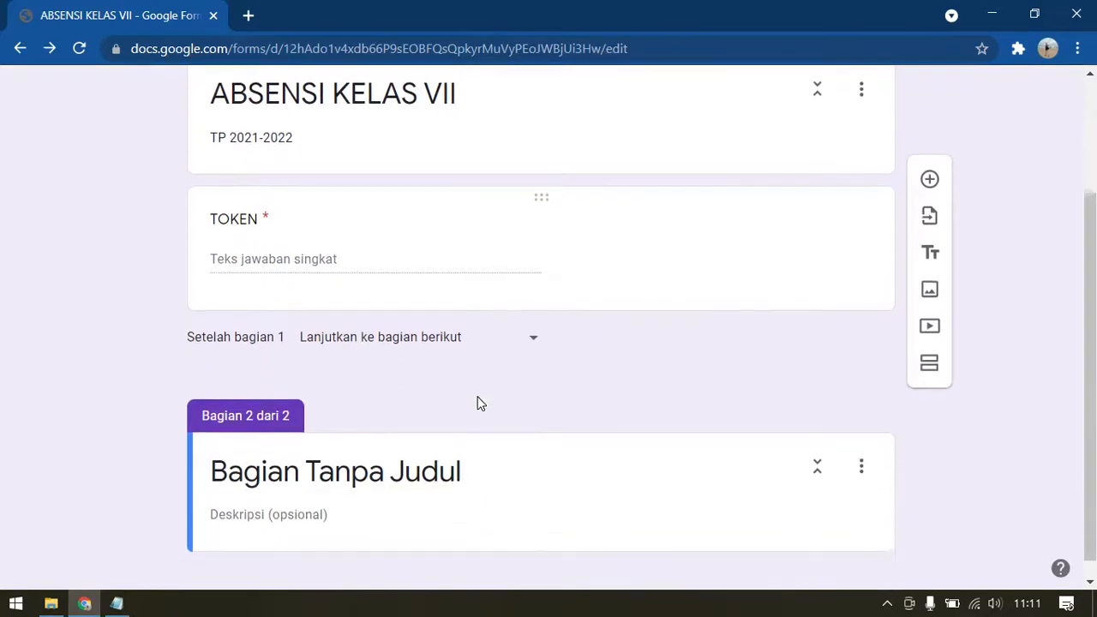
scroll(208, 363, "up", 3)
scroll(227, 466, "down", 3)
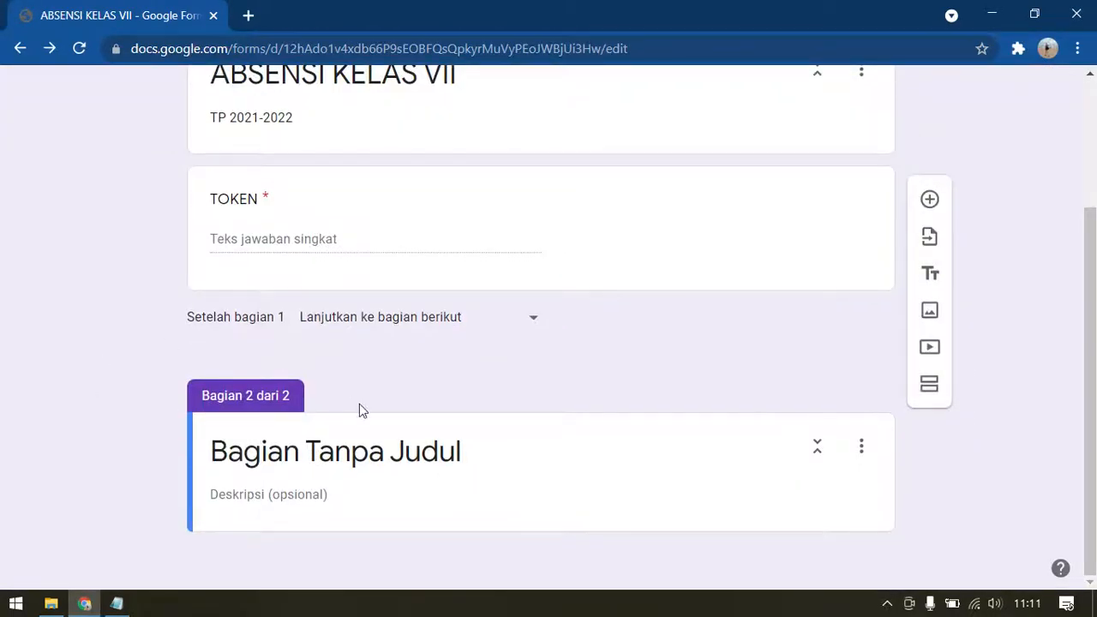
scroll(40, 265, "up", 3)
scroll(311, 343, "down", 3)
left_click(258, 460)
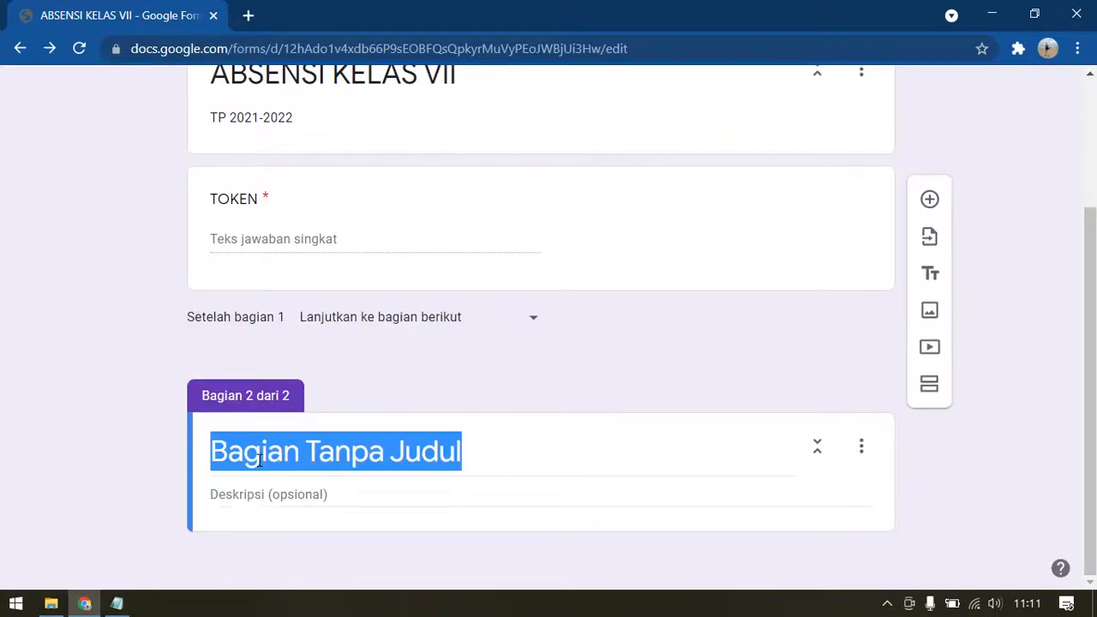
type("SILAHKAN")
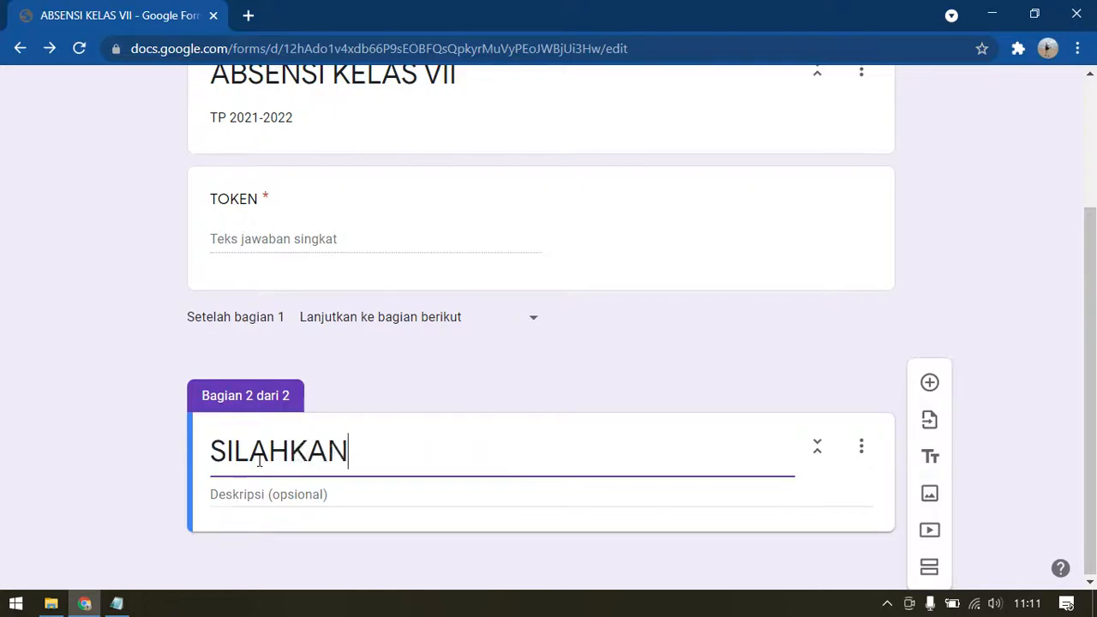
type(" ISI DAF")
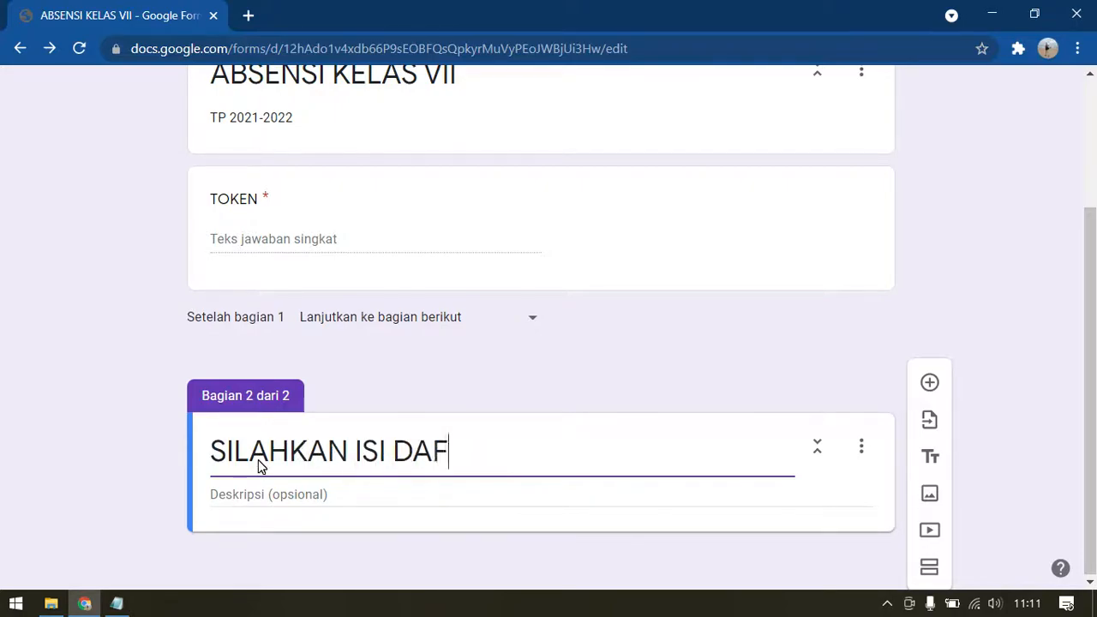
type("TAR HADIR")
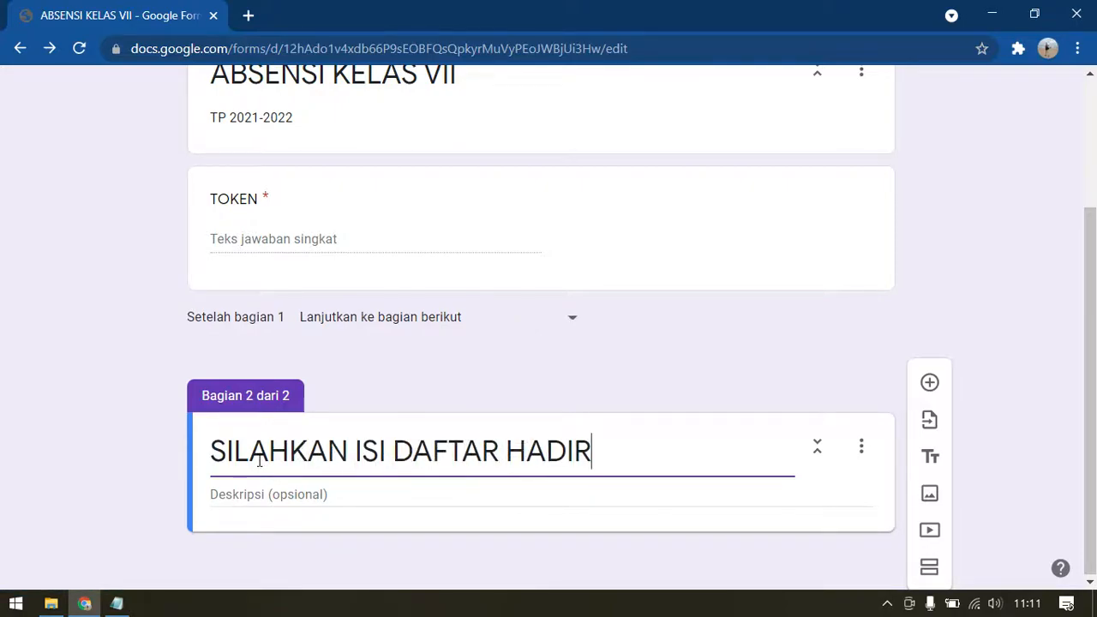
type(" ONLINE")
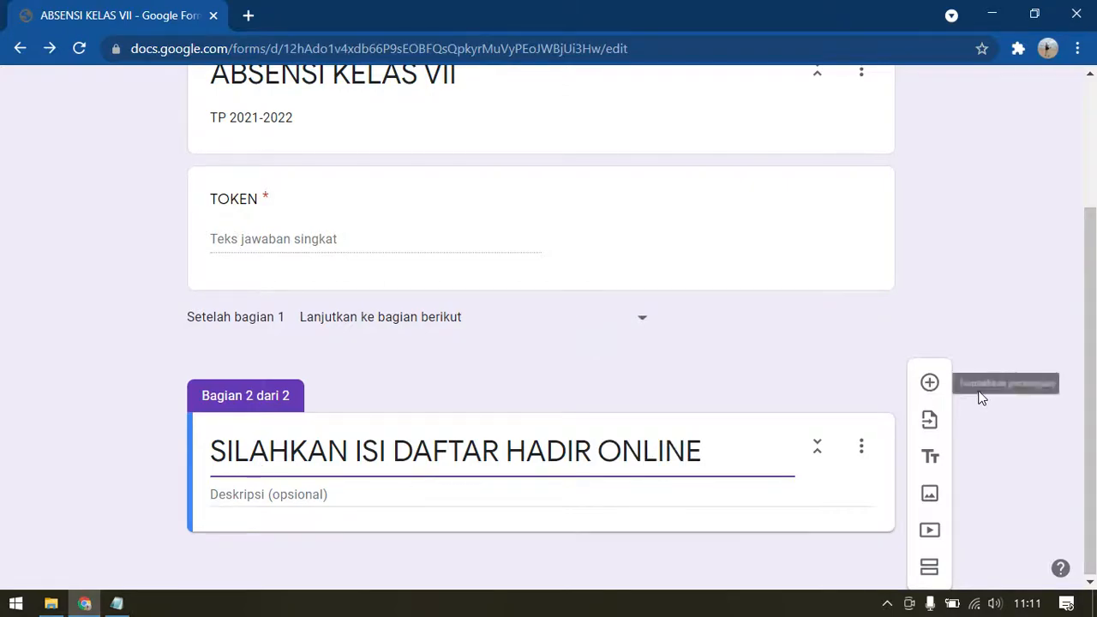
left_click(93, 499)
left_click(117, 604)
left_click_drag(127, 198, 8, 57)
left_click(69, 257)
left_click_drag(161, 294, 21, 204)
left_click(119, 502)
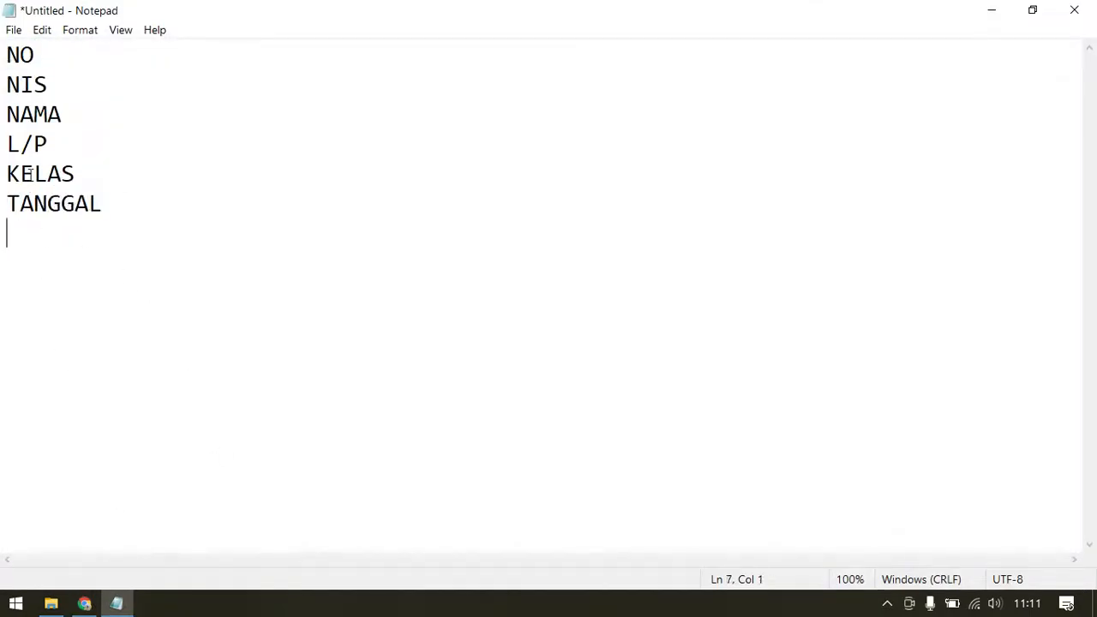
left_click_drag(58, 114, 7, 114)
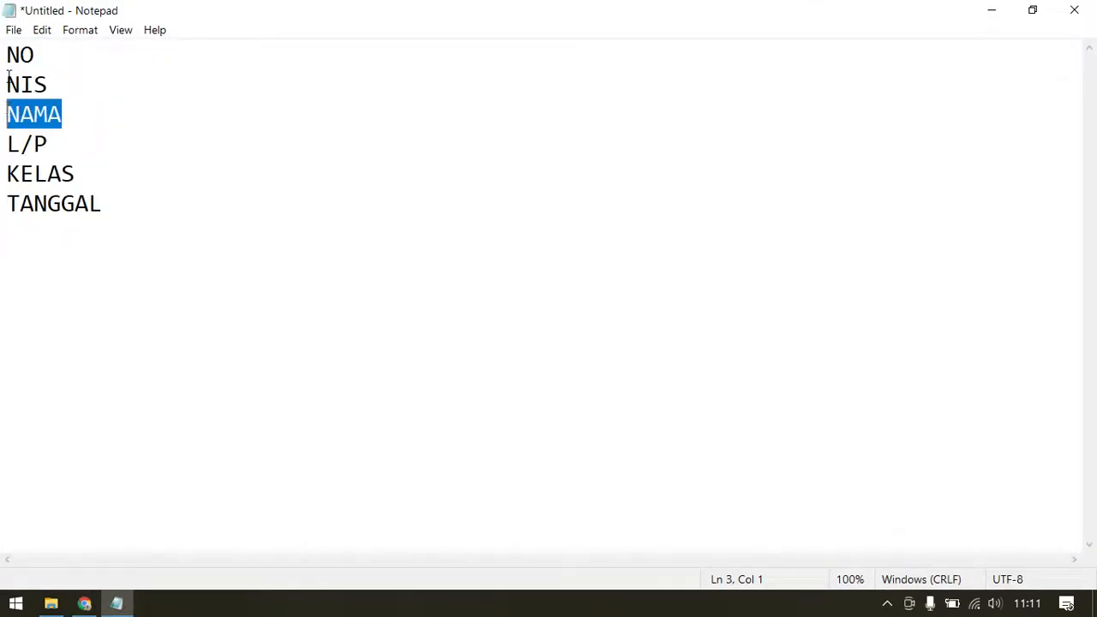
left_click_drag(21, 57, 7, 86)
left_click_drag(89, 112, 7, 114)
left_click_drag(68, 144, 8, 143)
left_click(6, 164)
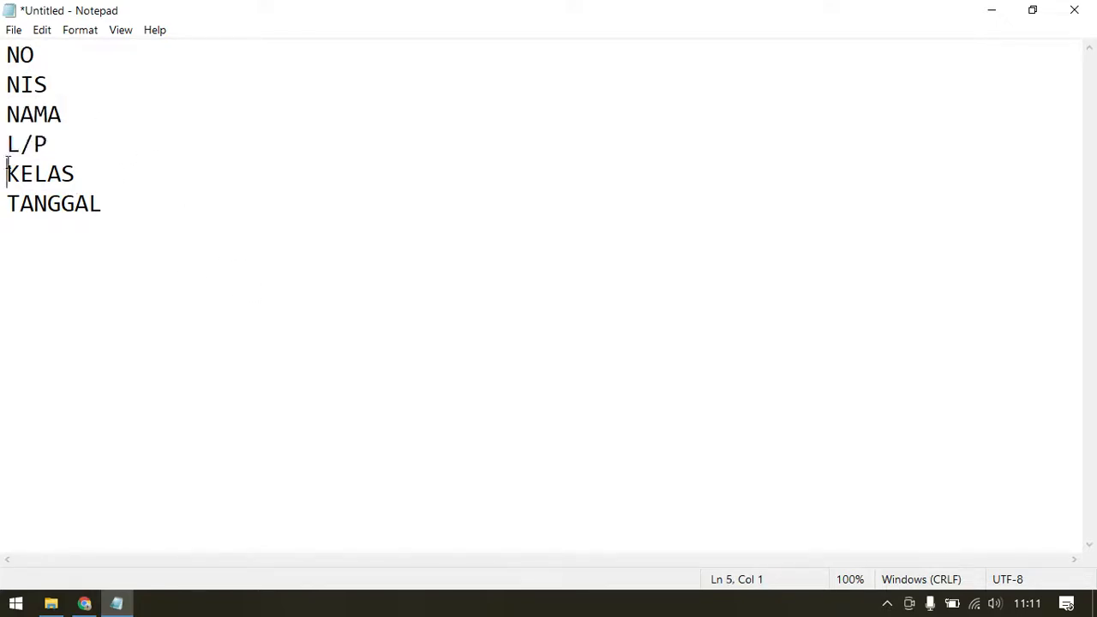
left_click_drag(130, 197, 77, 175)
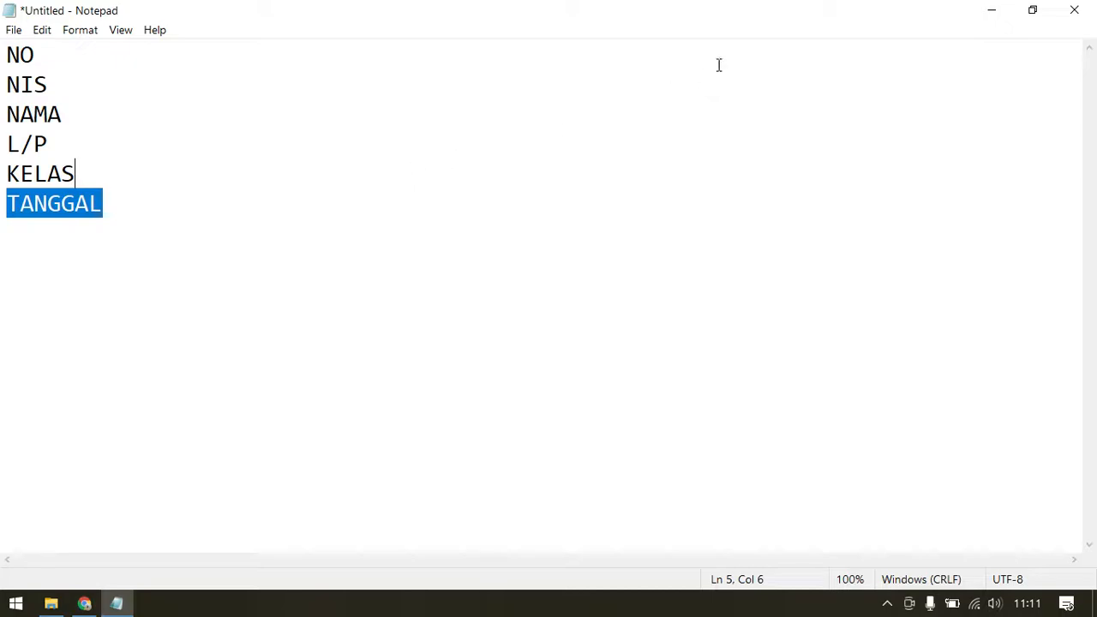
left_click(989, 10)
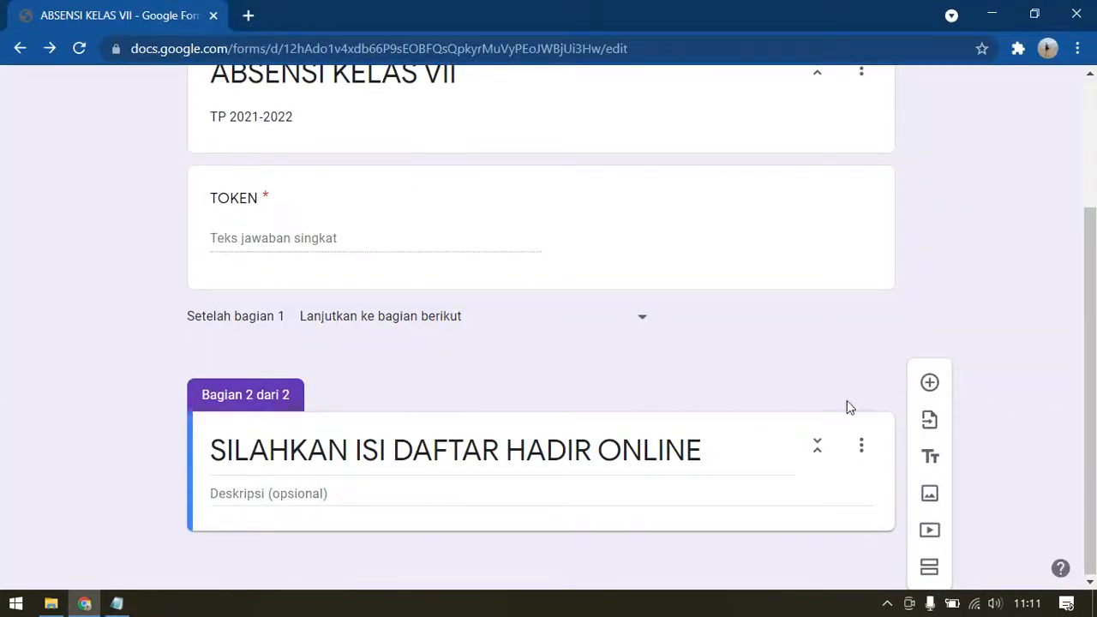
Step: Add the question 'NAMA LENGKAP' as a required Jawaban singkat question
left_click(930, 384)
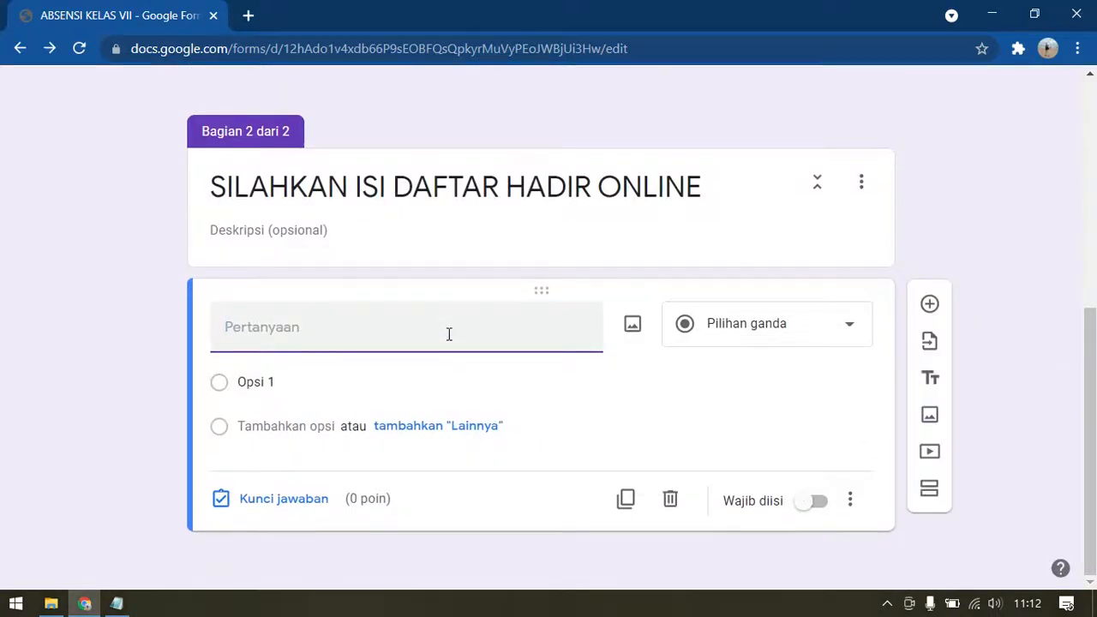
type("NAMA")
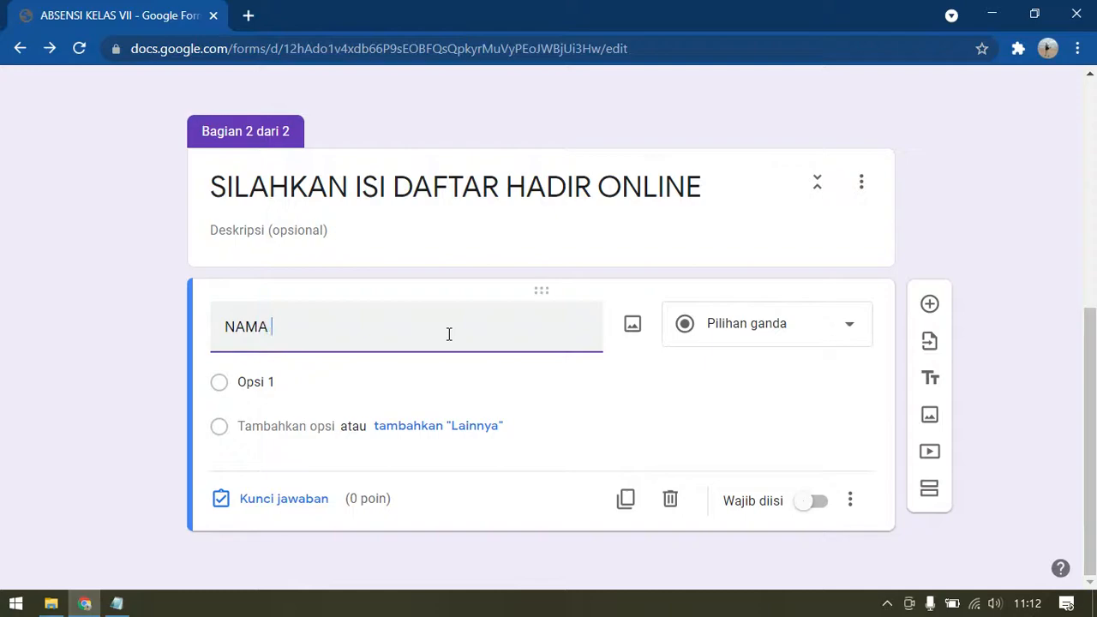
type(" LENGKAP")
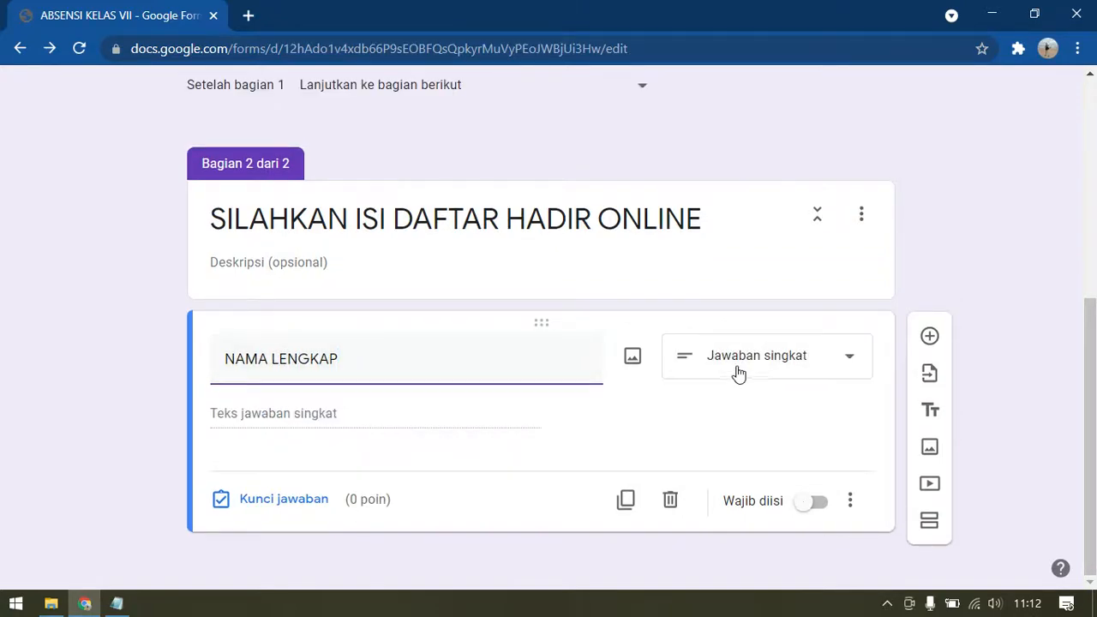
left_click(737, 370)
left_click(61, 388)
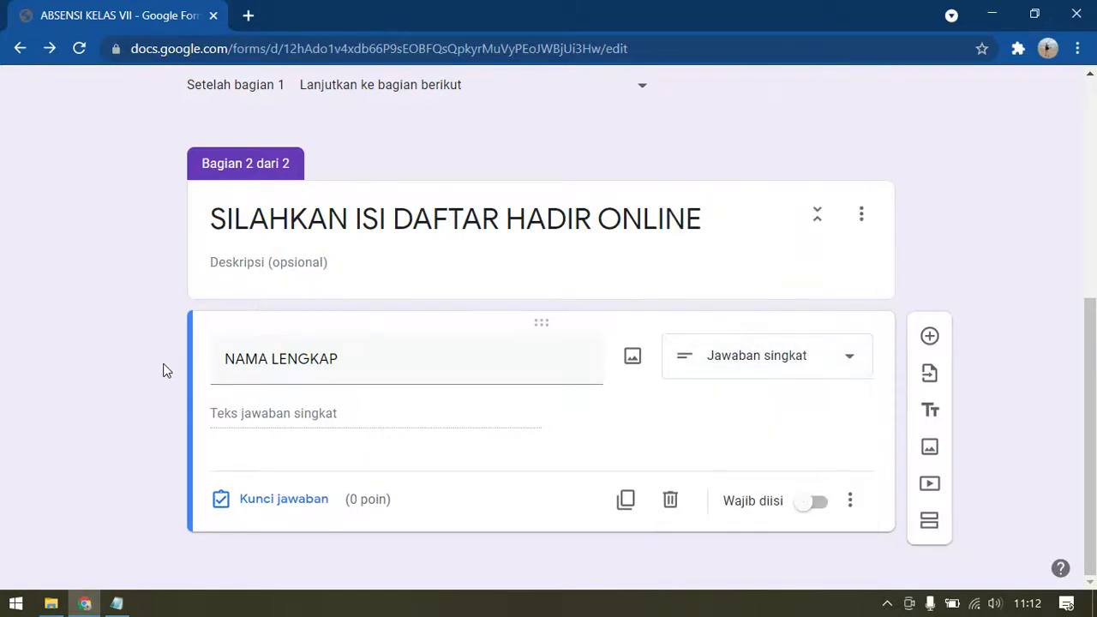
left_click(802, 504)
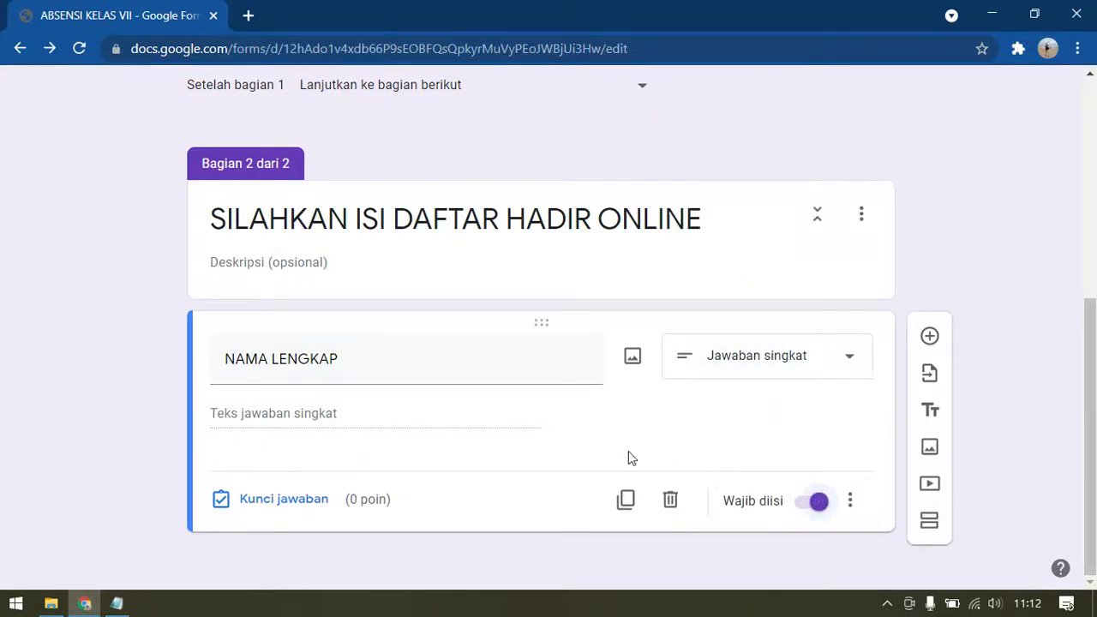
Step: Add a question 'JENIS KELAMIN' with options LAKI-LAKI and PEREMPUAN
left_click(930, 339)
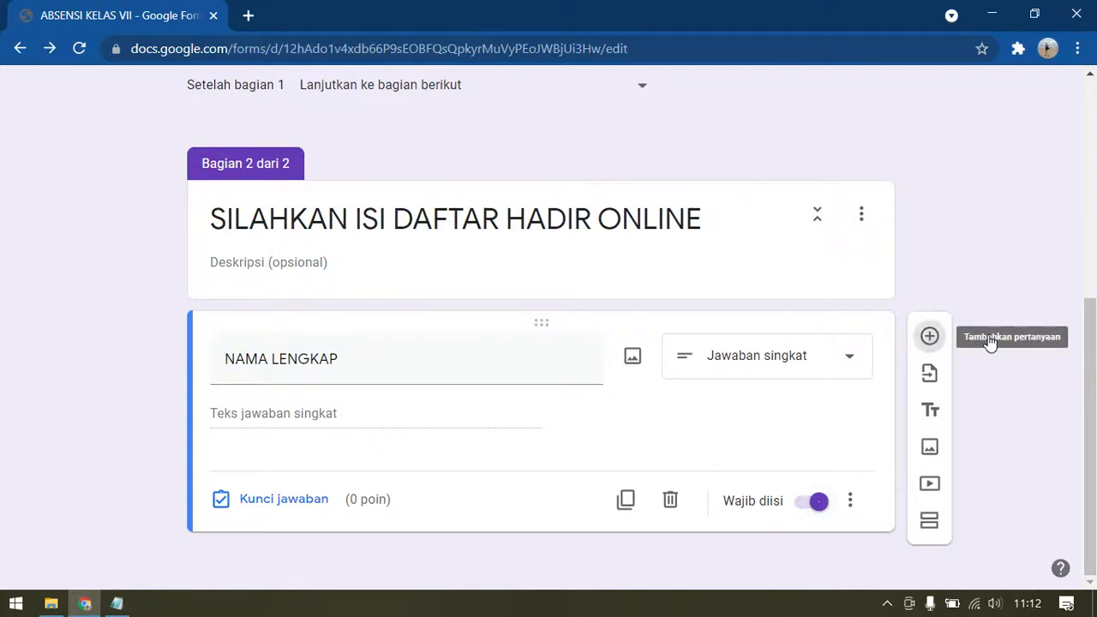
type("JENIS KELAMIN")
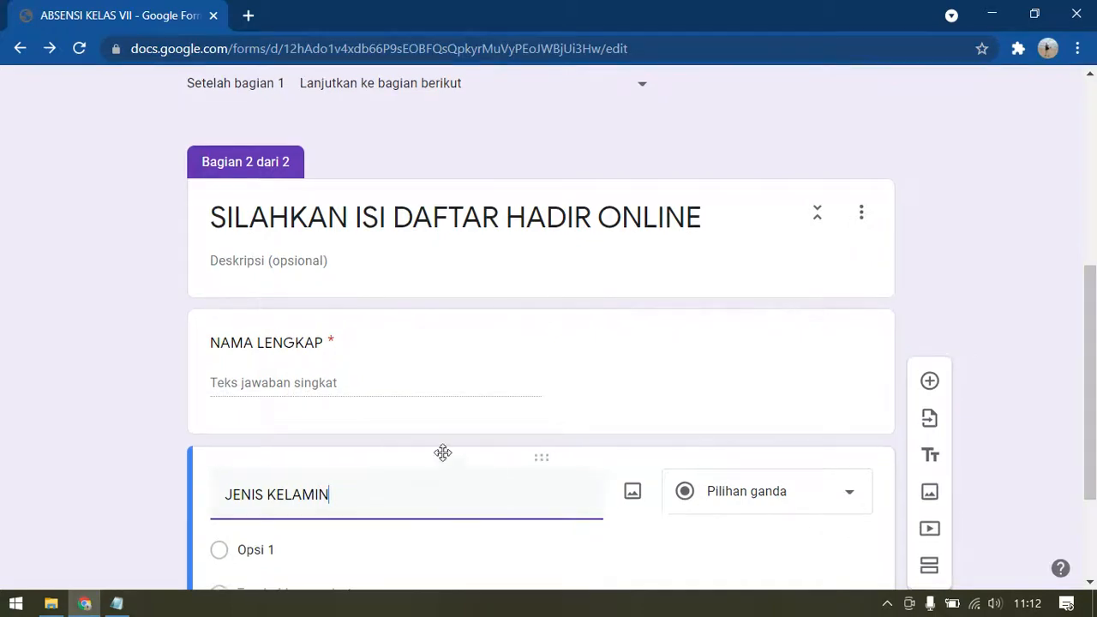
scroll(443, 453, "down", 1)
left_click(348, 451)
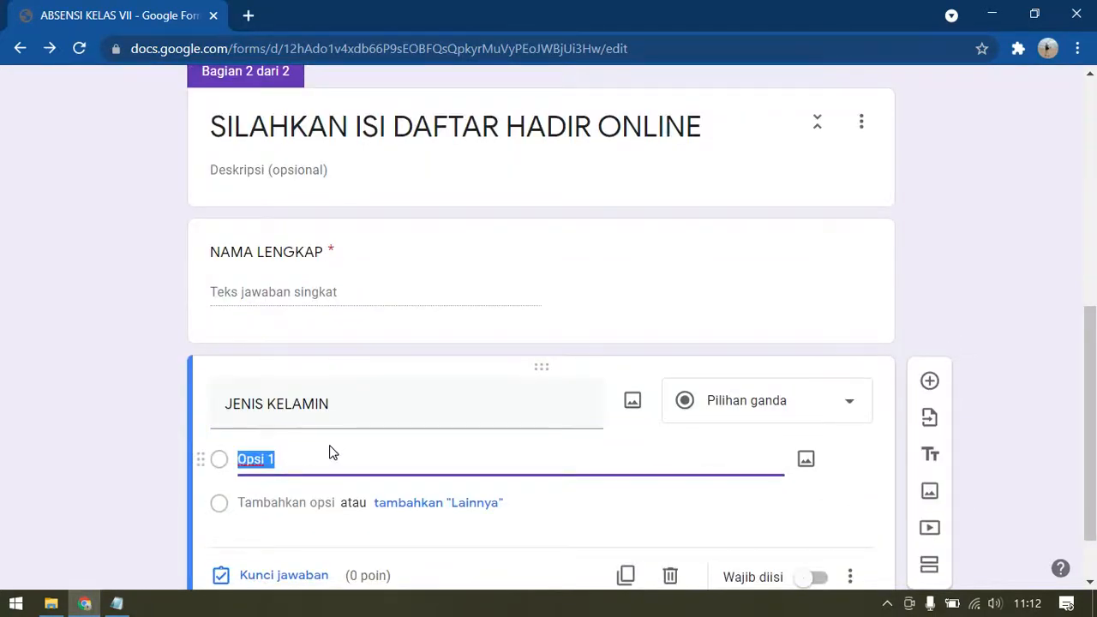
type("LAKI-")
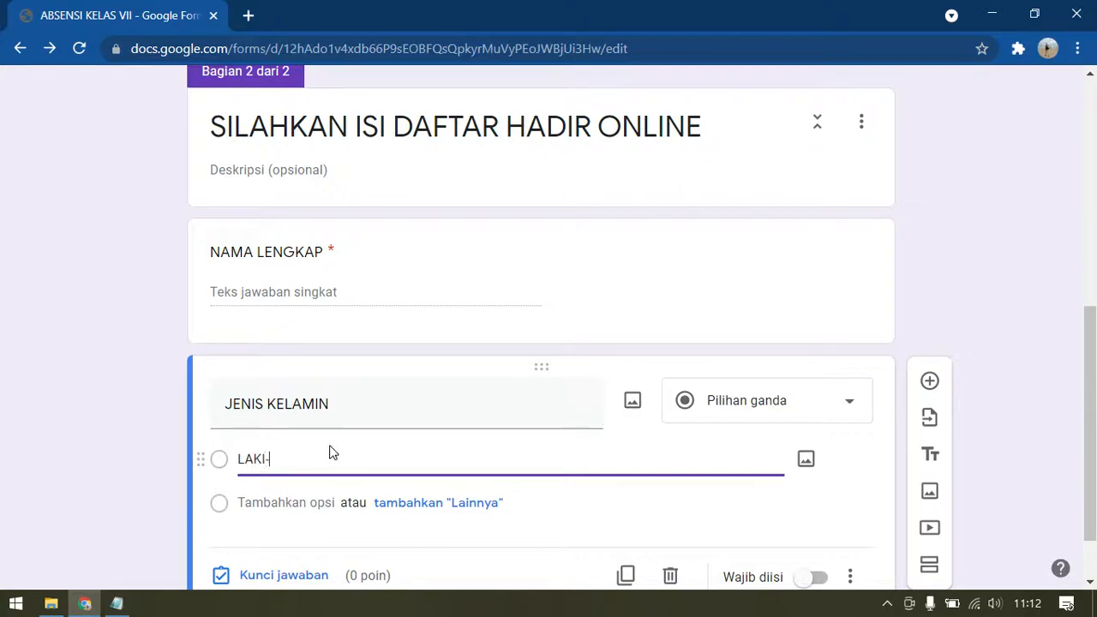
type("LAKI")
key("Return")
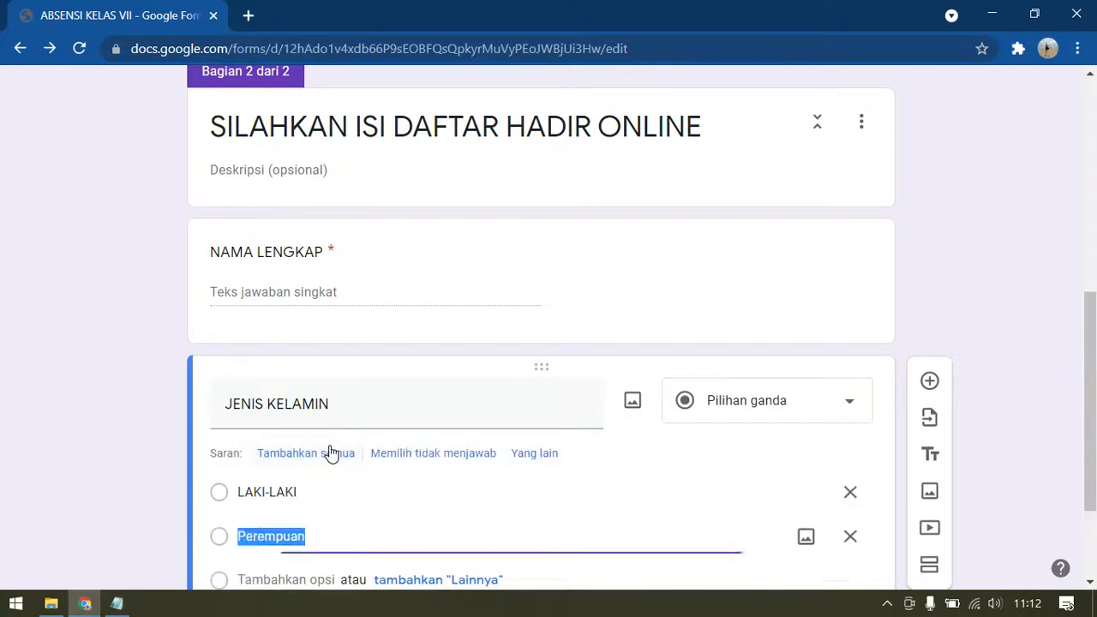
type("PEREMPUAN")
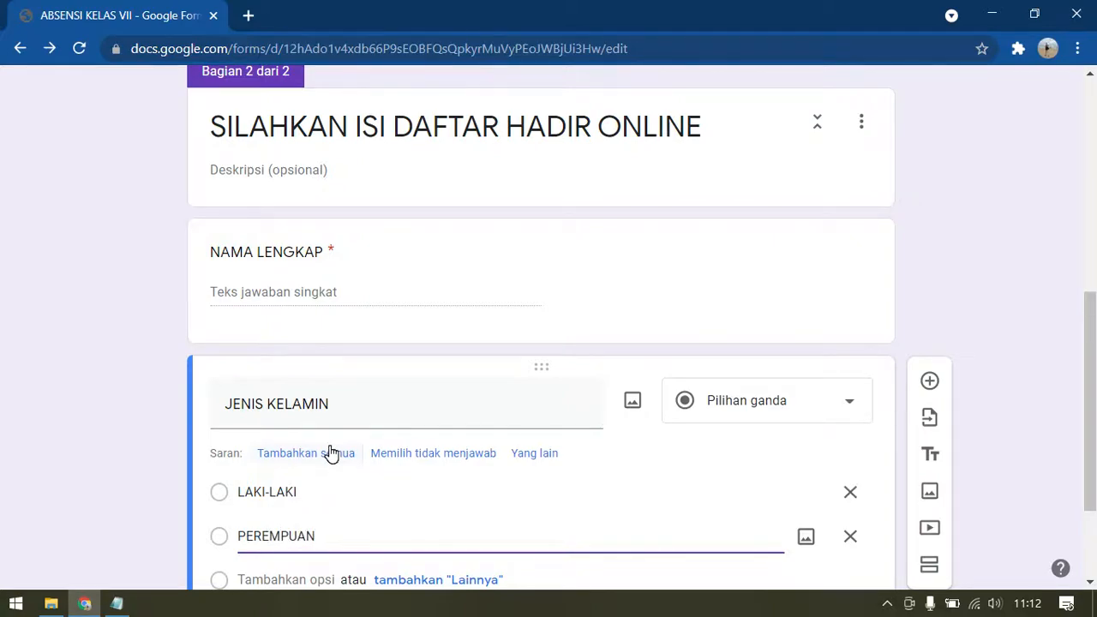
left_click(1033, 382)
Step: Change JENIS KELAMIN to a Drop-down question and make it required
scroll(450, 350, "down", 1)
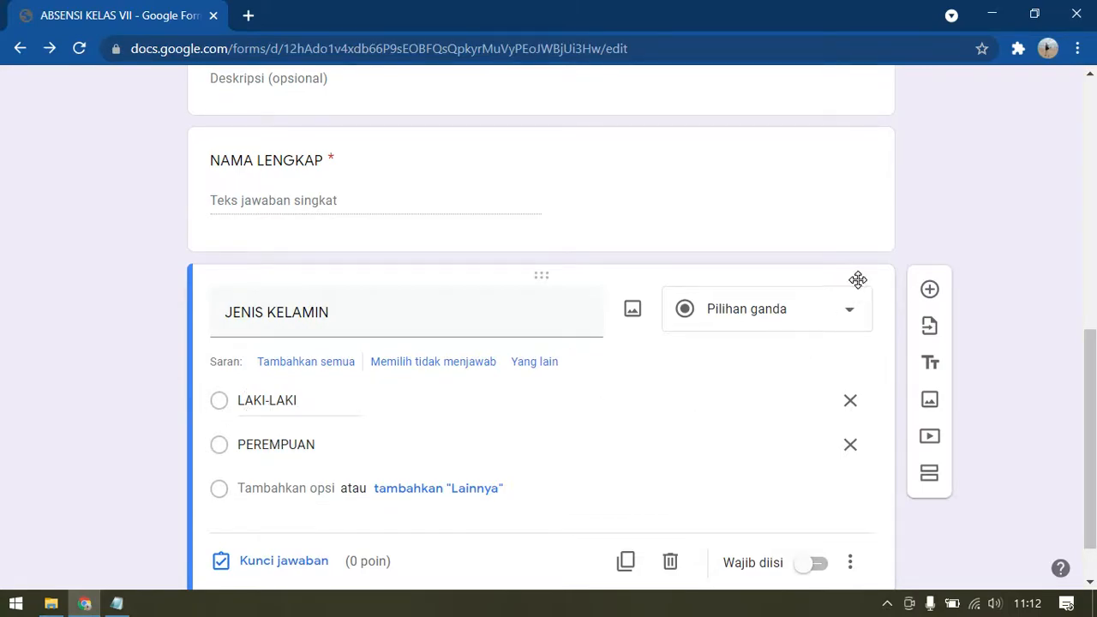
left_click(815, 314)
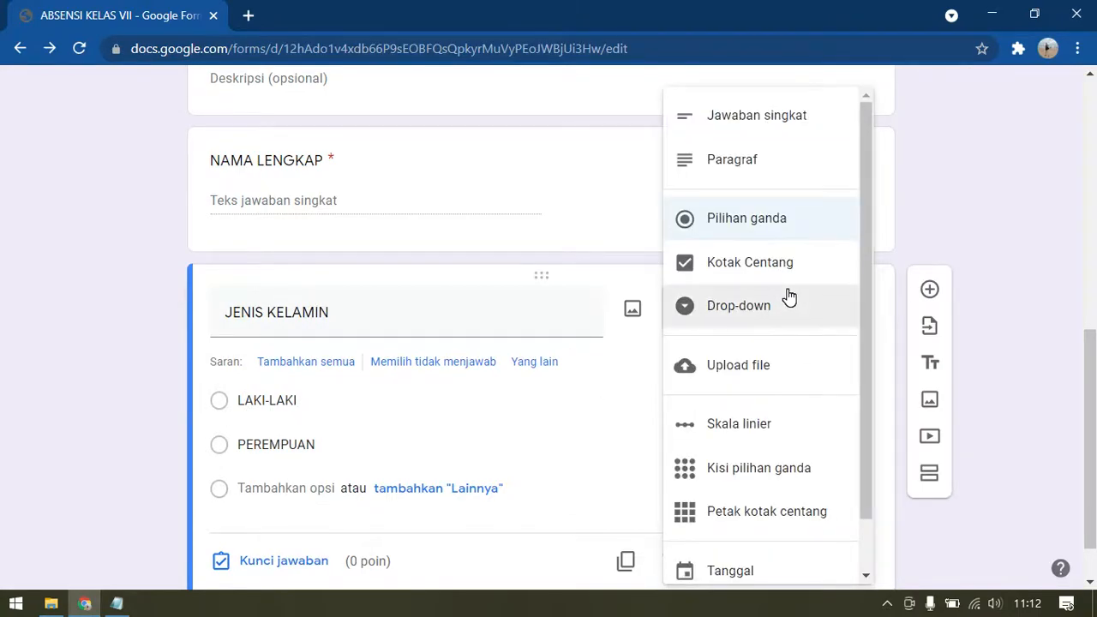
left_click(788, 296)
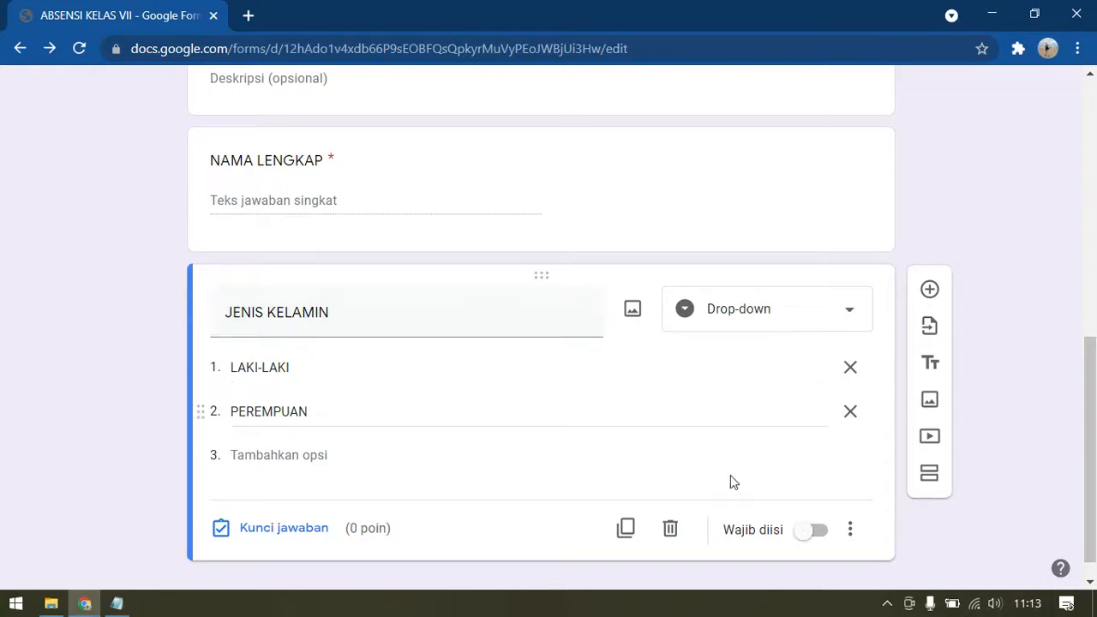
left_click(814, 530)
scroll(331, 472, "down", 1)
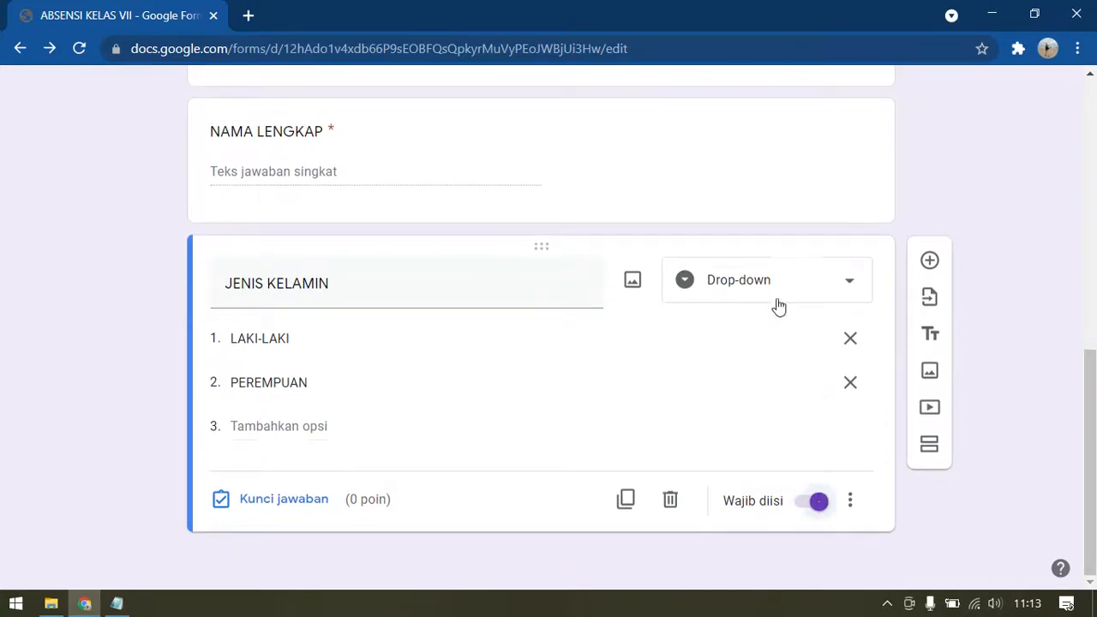
Step: Add a required question KELAS below JENIS KELAMIN with its first option set to VII
left_click(928, 262)
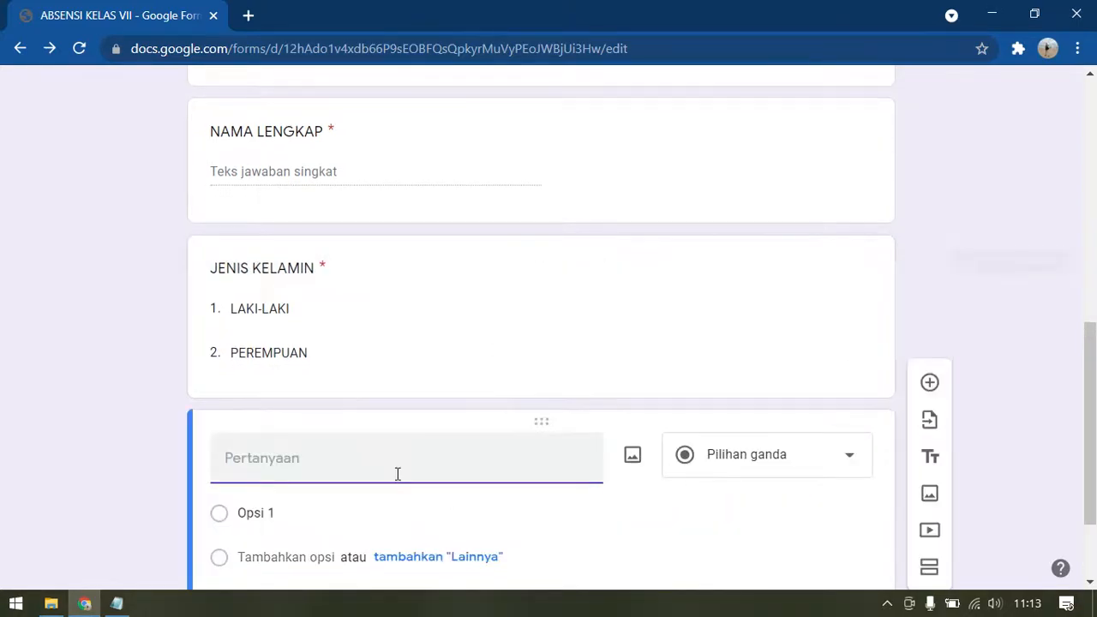
type("Kelas")
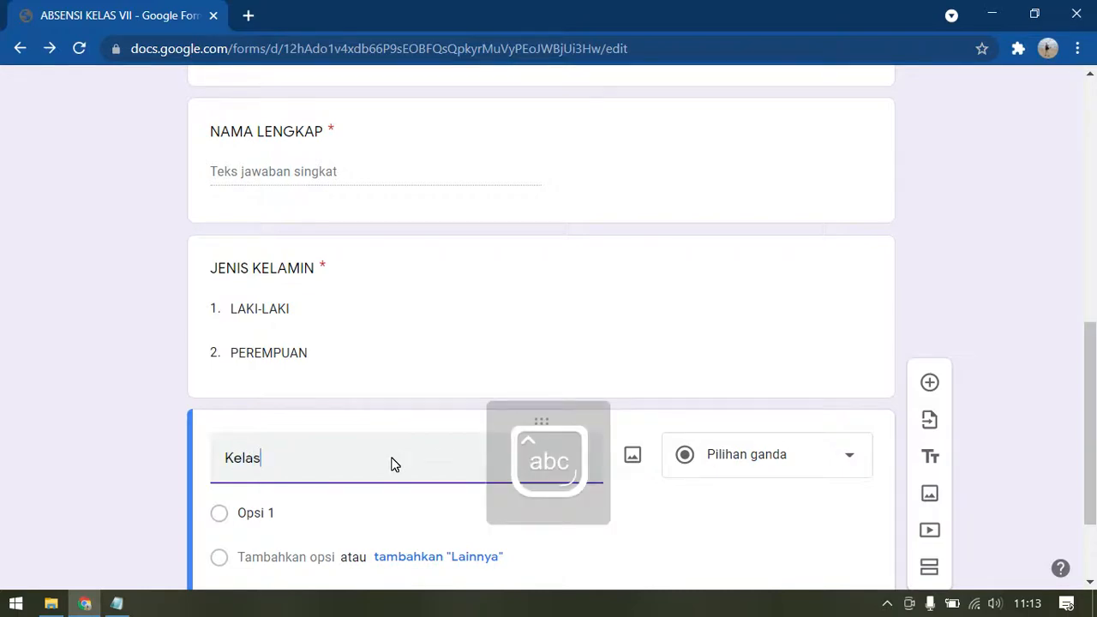
key("Caps_Lock")
type("ELAS")
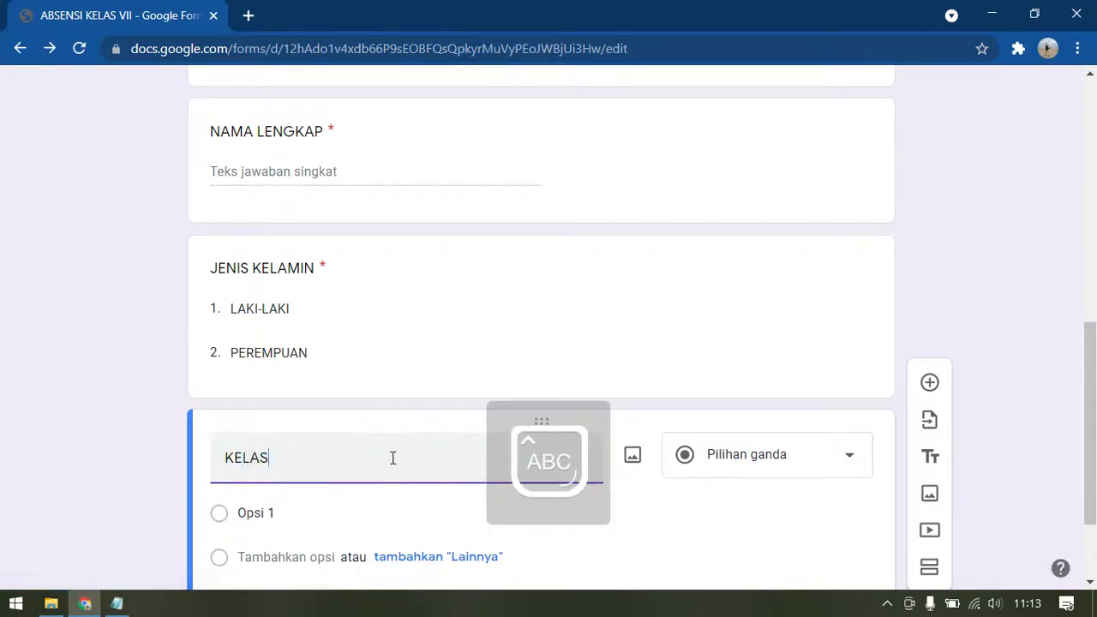
left_click(333, 514)
type("VII")
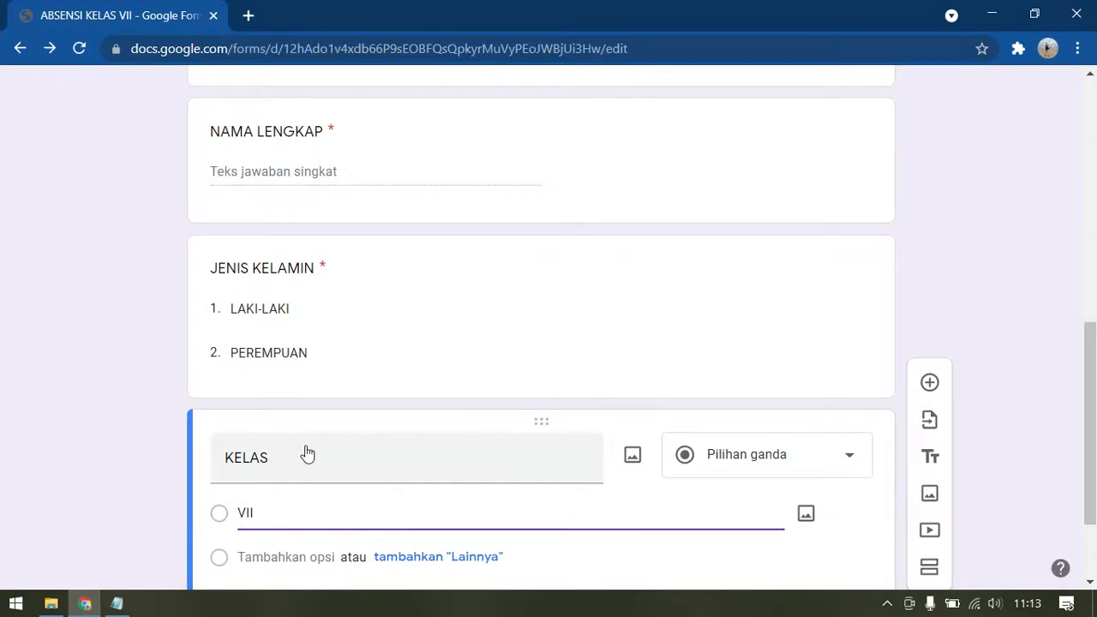
left_click(149, 287)
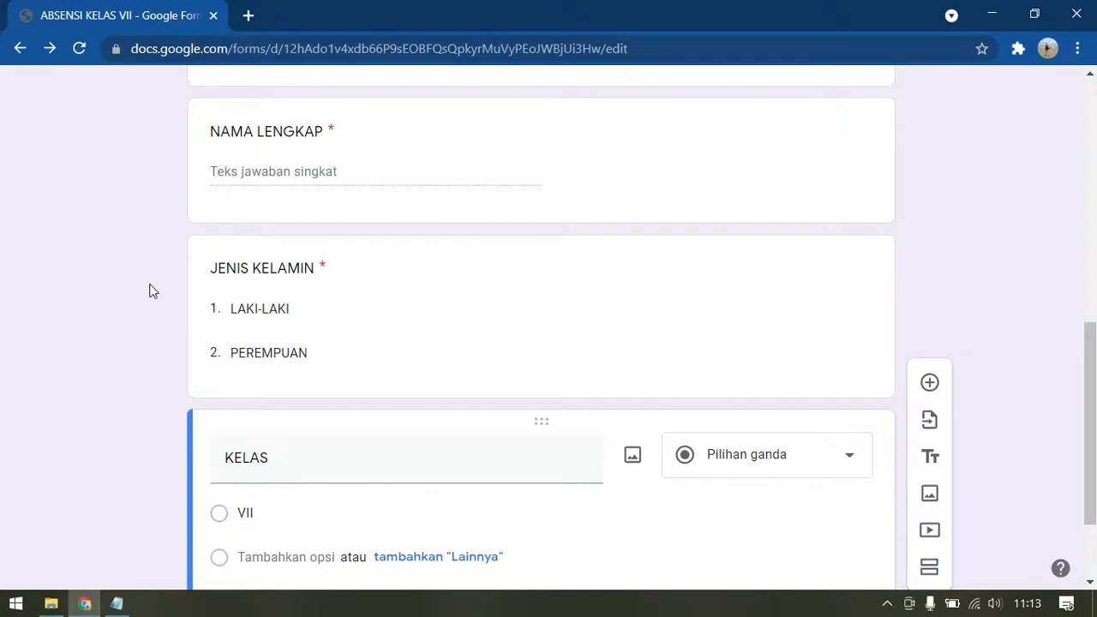
scroll(193, 330, "down", 1)
scroll(192, 336, "down", 2)
left_click(818, 503)
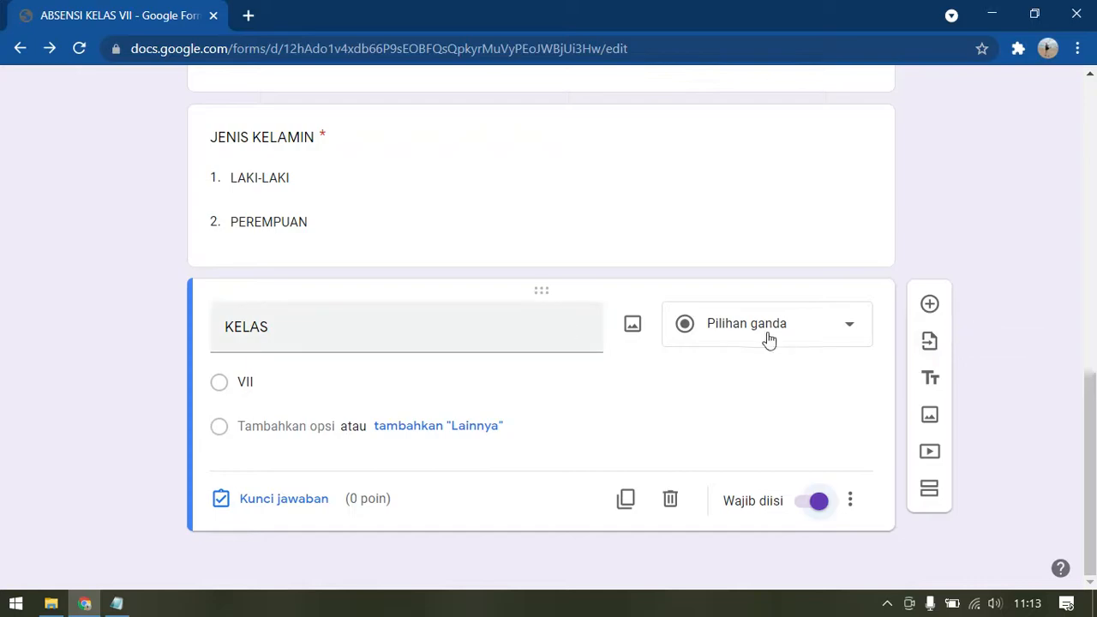
Step: Add a required drop-down question KEHADIRAN after KELAS with options HADIR, IJIN and SAKIT
left_click(932, 306)
type("KEHADIRAN")
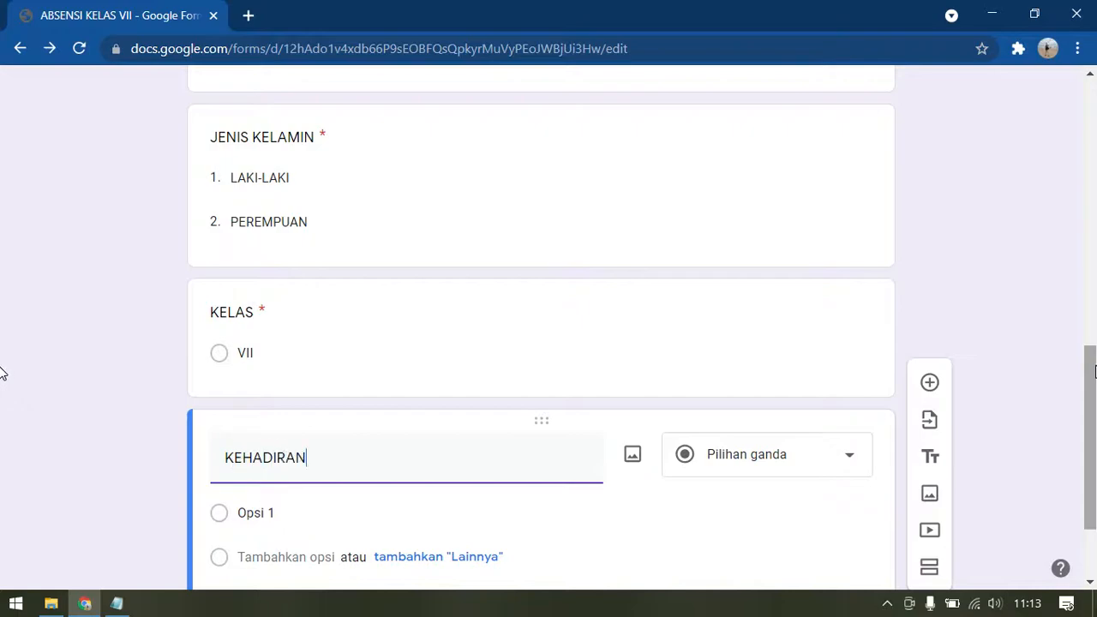
left_click(317, 513)
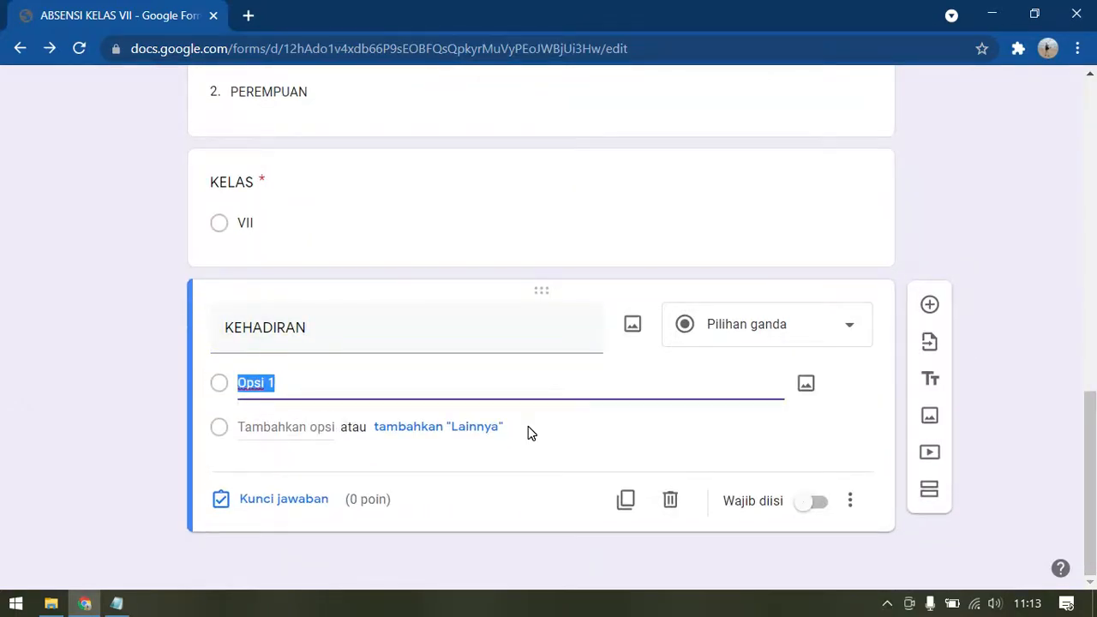
type("HADIR")
key("Return")
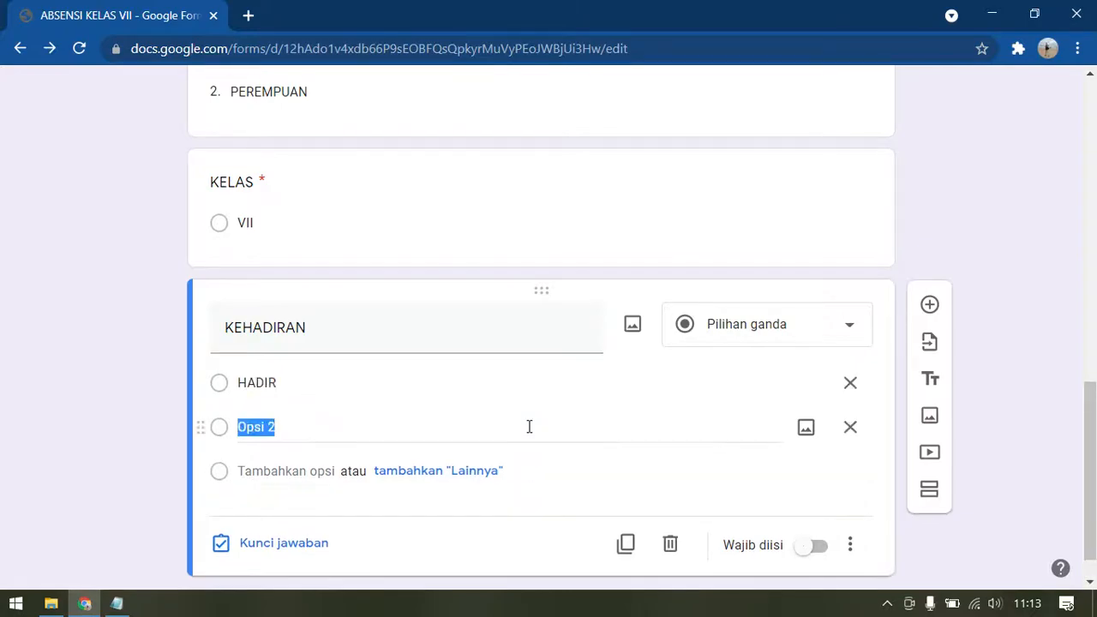
type("IJIN")
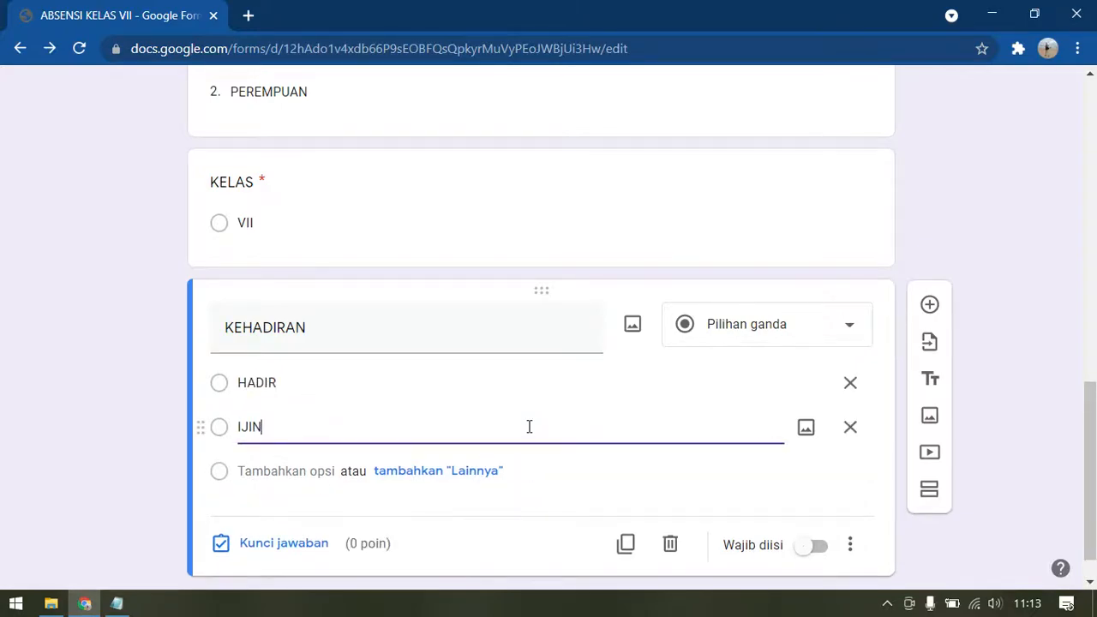
key("Return")
type("SAKIT")
left_click(791, 328)
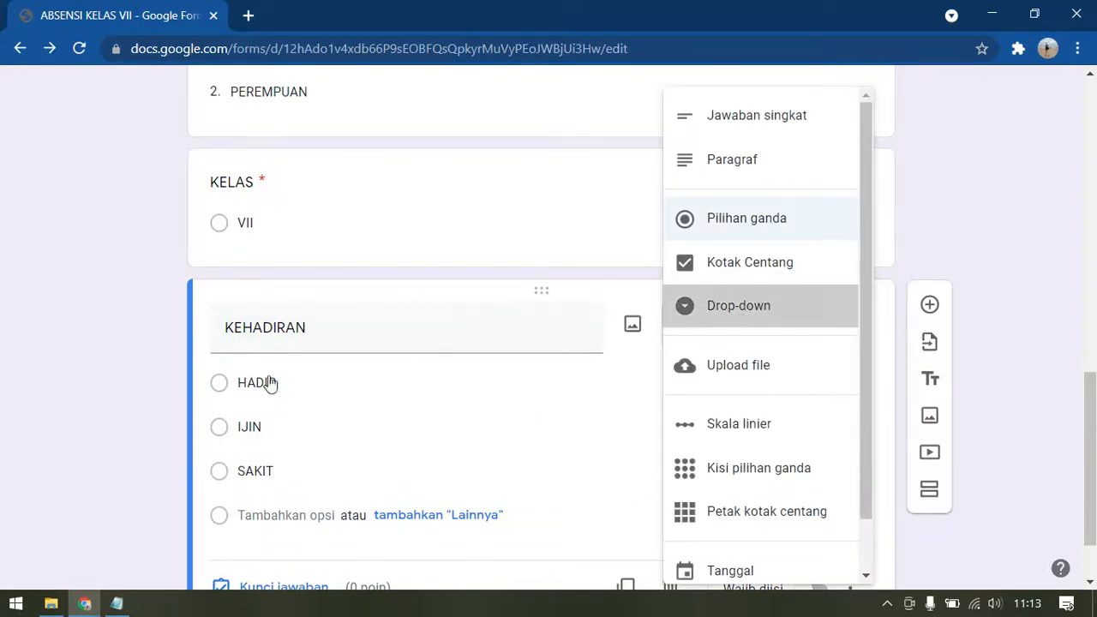
scroll(154, 410, "down", 1)
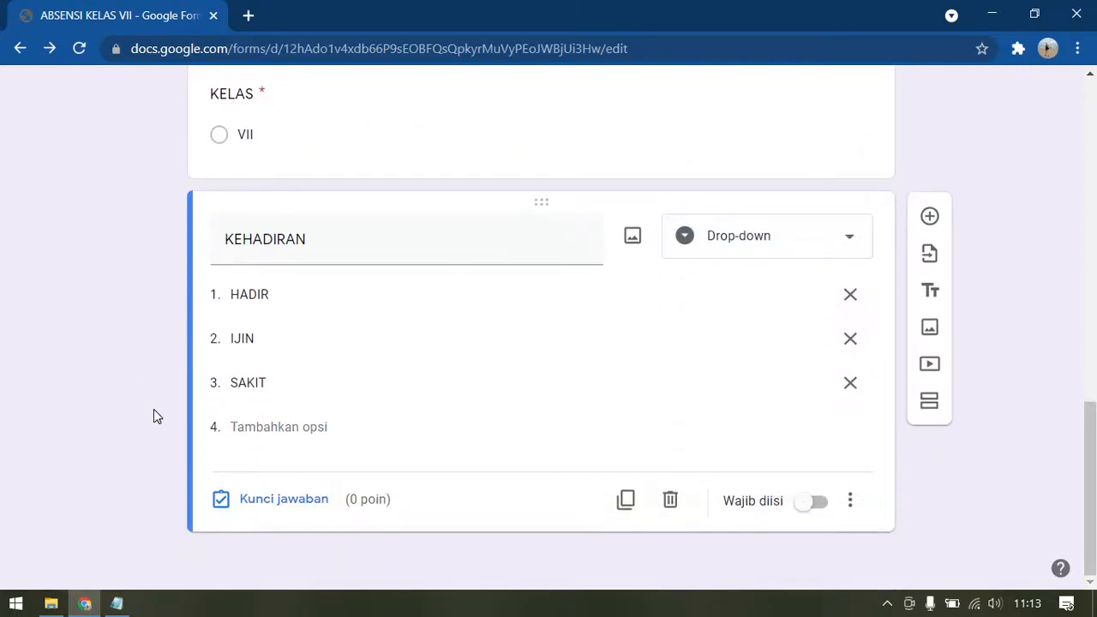
left_click(816, 502)
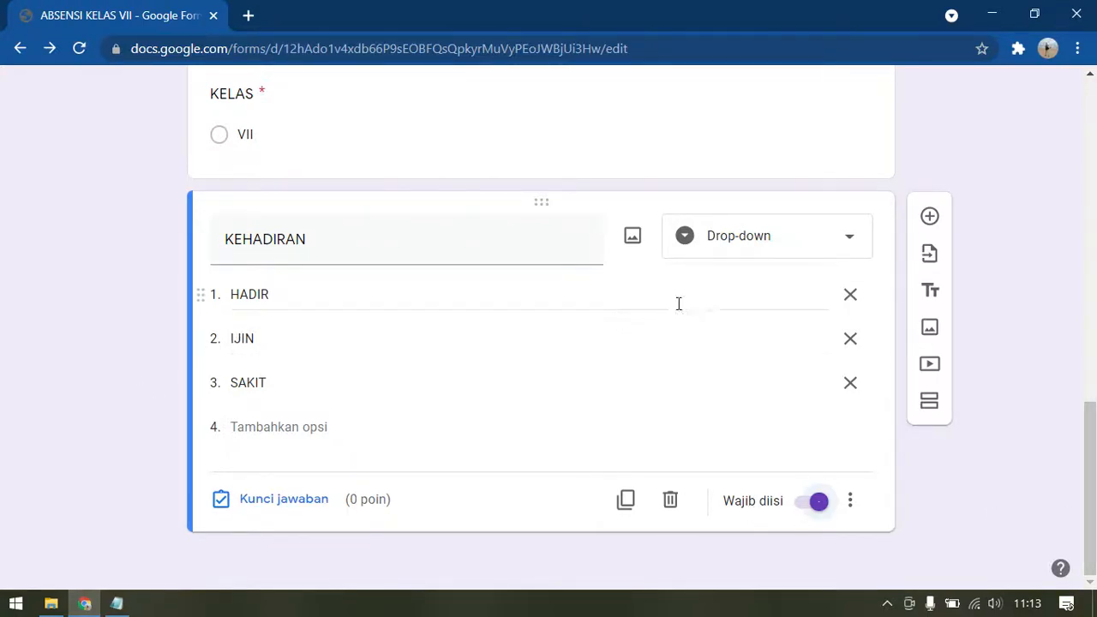
Step: Add question UPLOAD SURAT IJIN ATAU SAKIT with a description requiring a letter upload
left_click(932, 215)
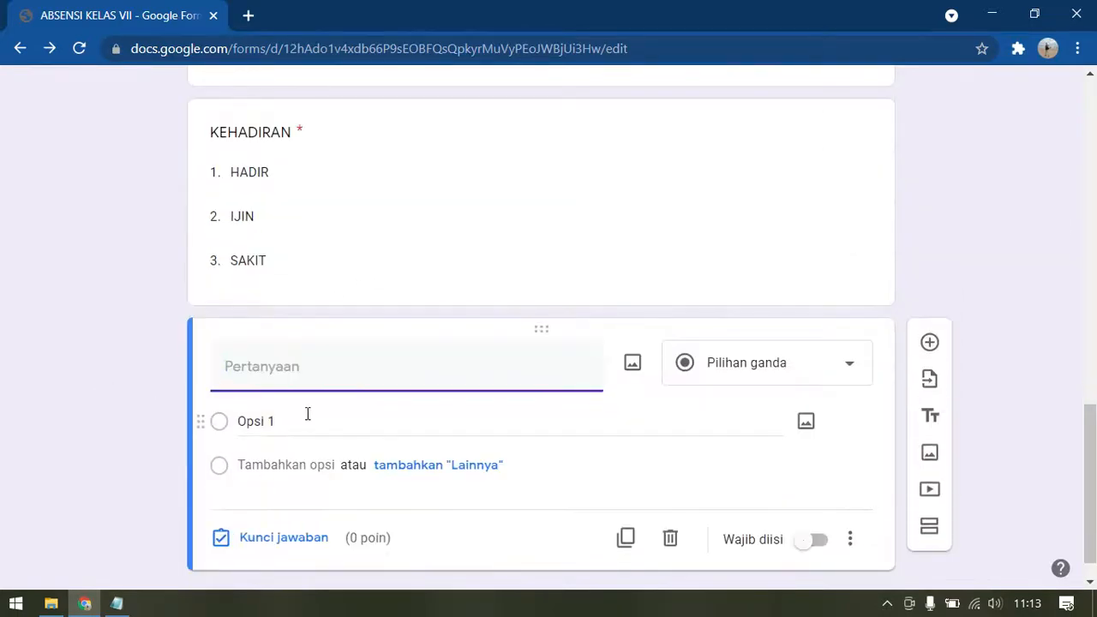
type("UPLO")
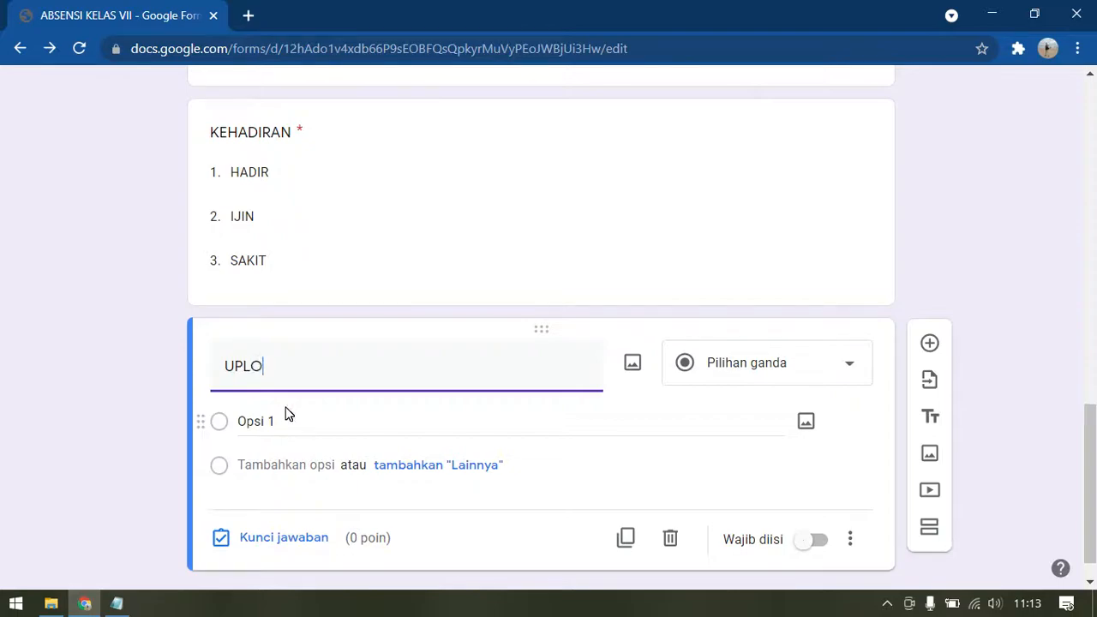
type("AD SURAT IJIN ATAU SAKIT")
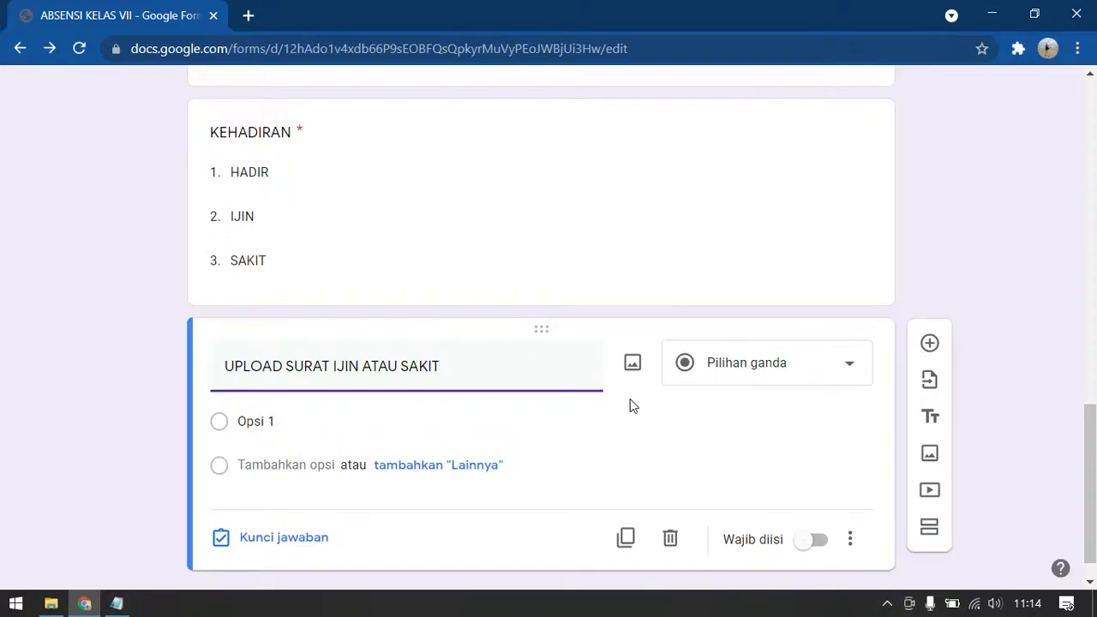
left_click(866, 547)
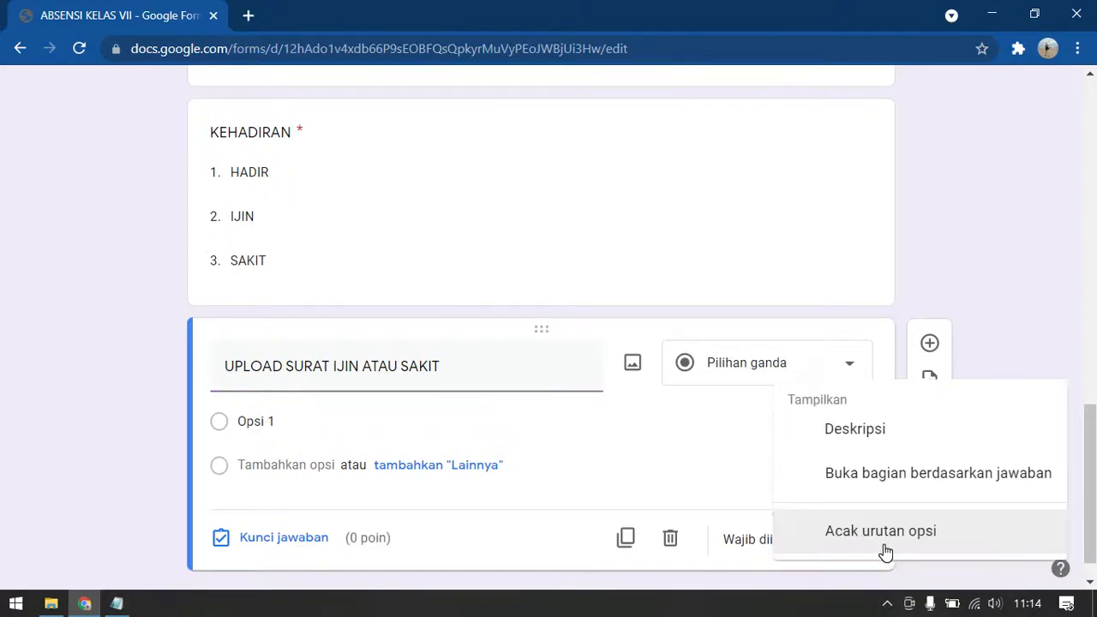
left_click(876, 428)
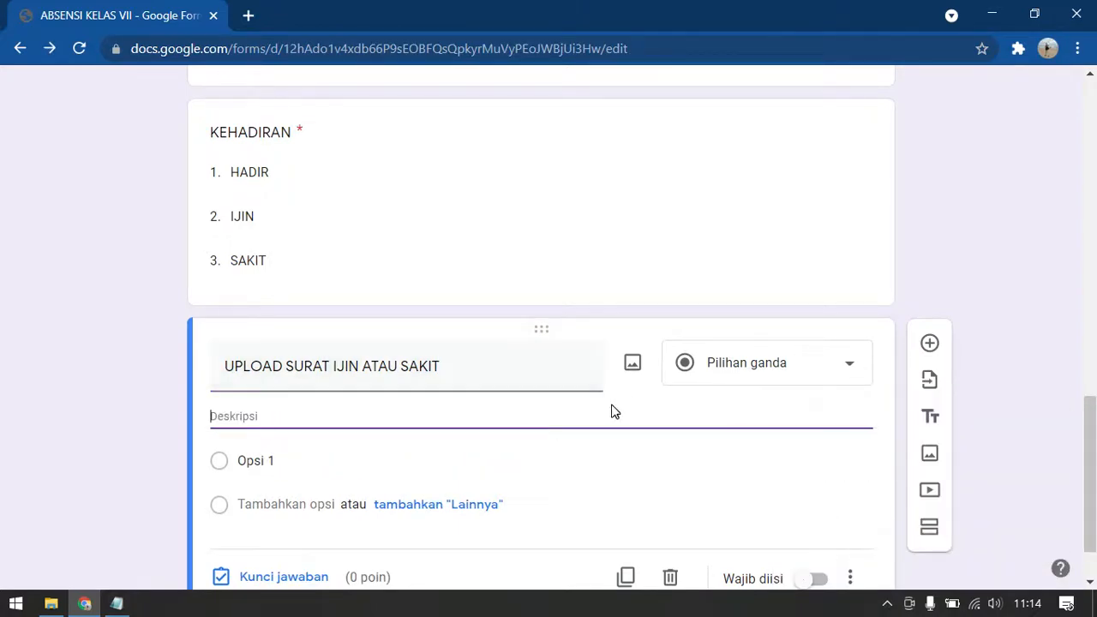
type("JIKA")
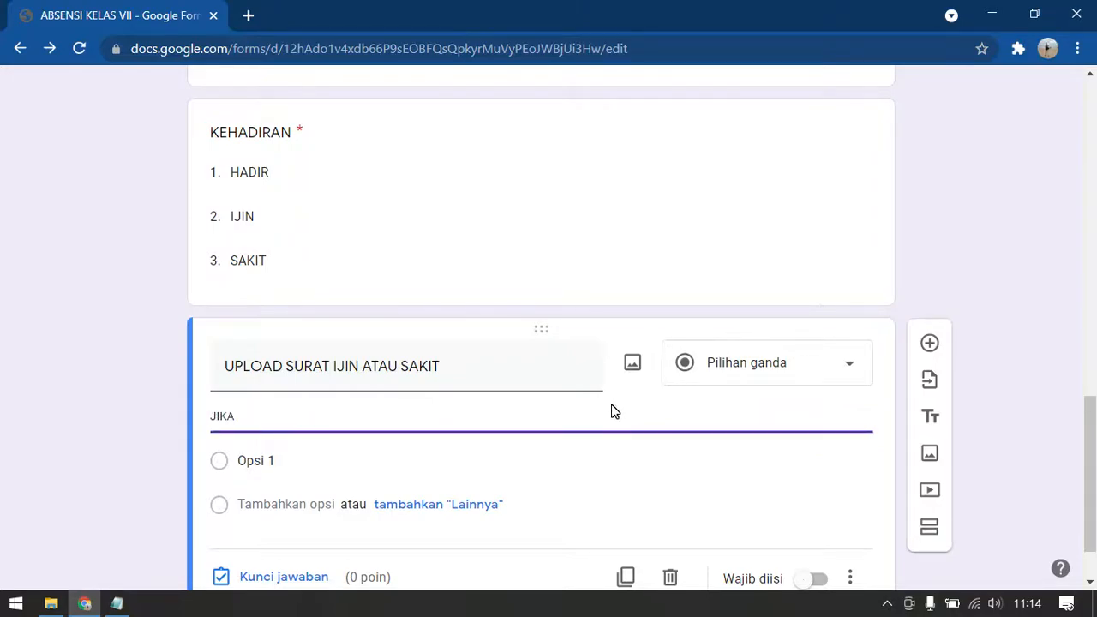
type(" KEHADIRANNYA H")
key("ctrl+a")
type("F")
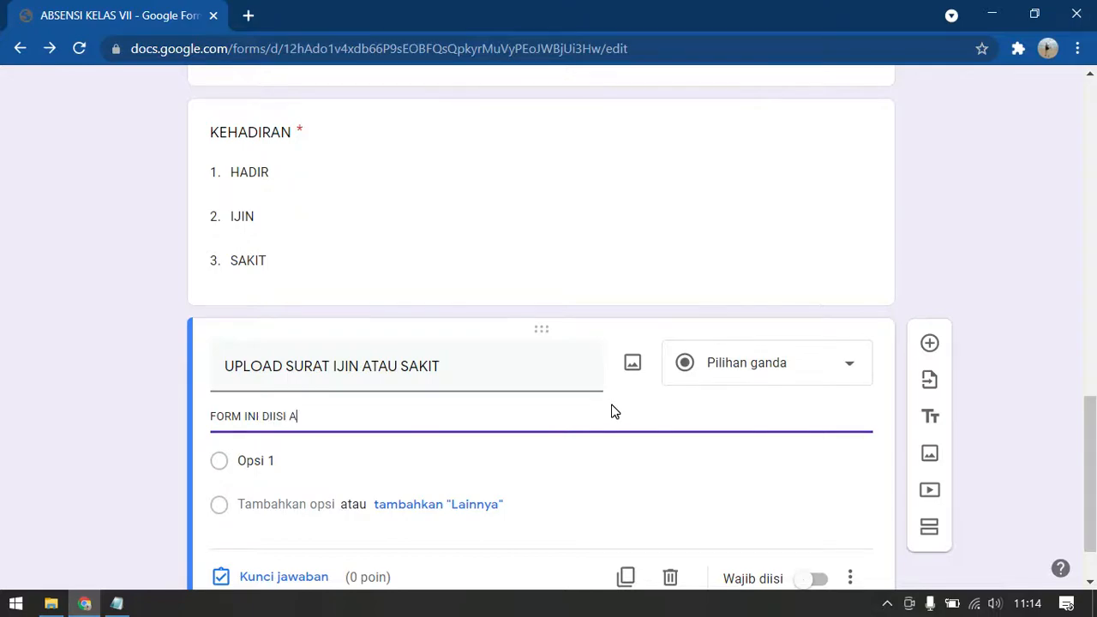
type("ORM INI DIISI HANYA UNTUK SISWA YANG IJIN ATAU SAKI")
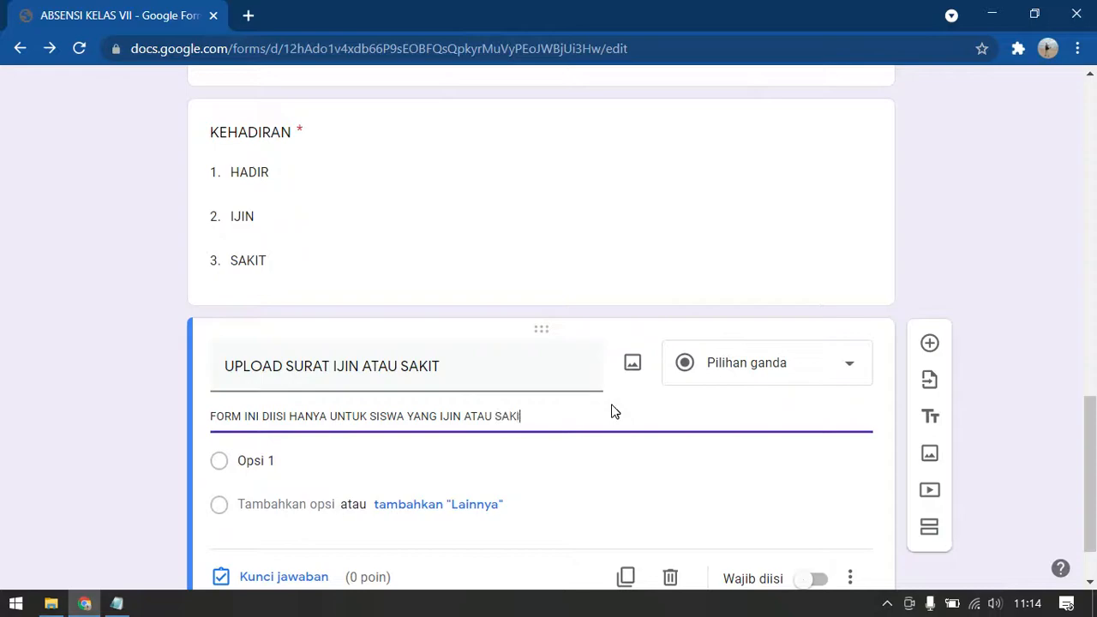
type("MAKA")
type("WAJIB MENGUPLOAD S")
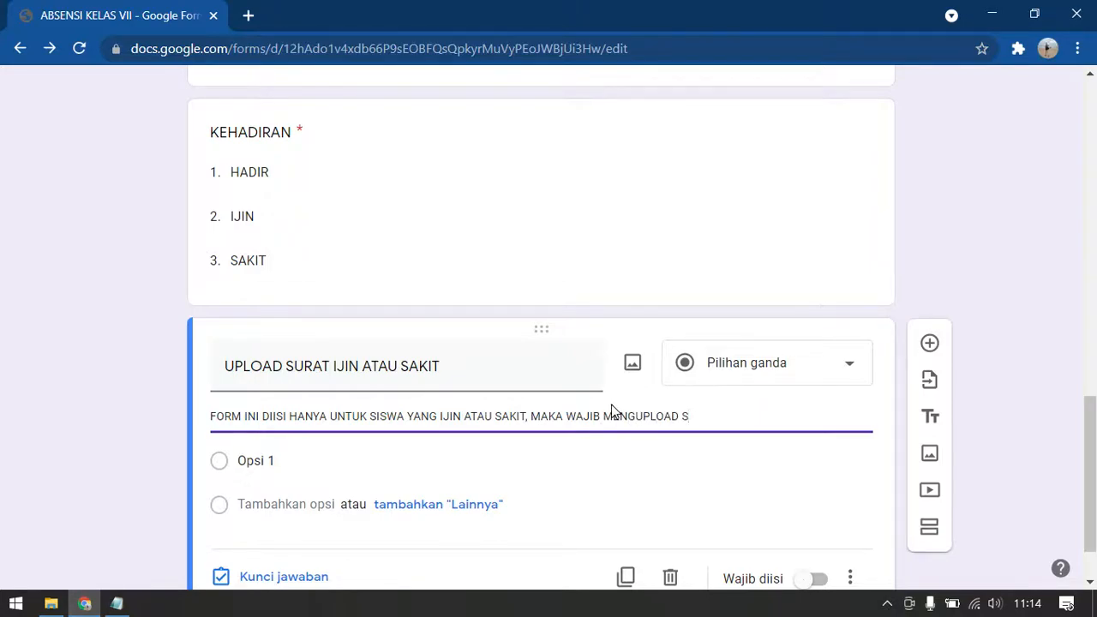
type("URAT.")
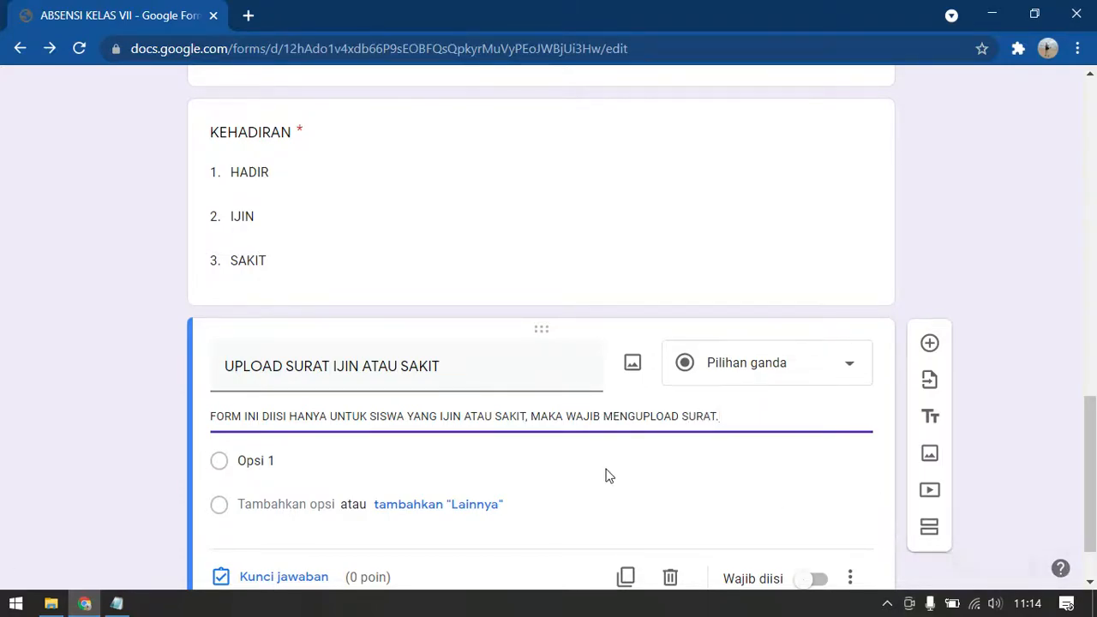
Step: Change the question's type to file upload
scroll(463, 377, "down", 1)
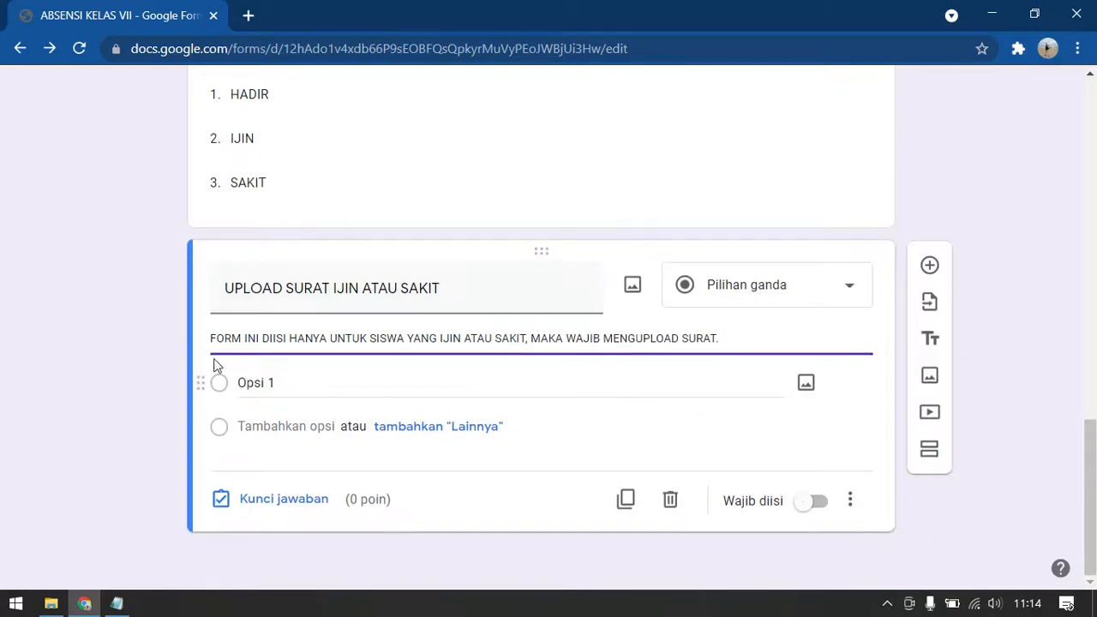
left_click(710, 296)
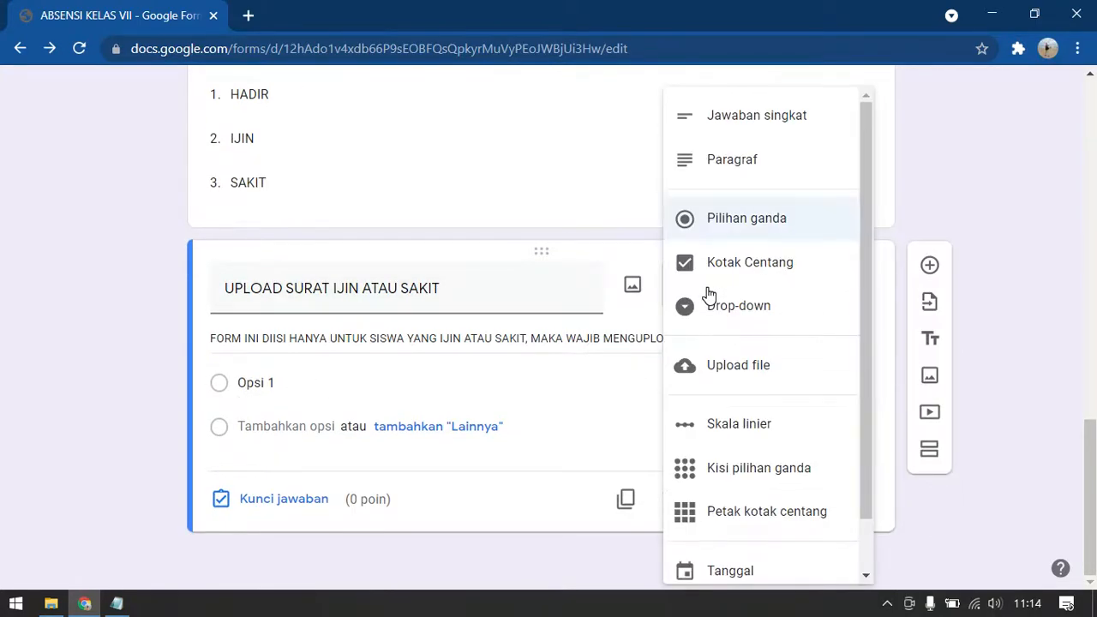
left_click(723, 377)
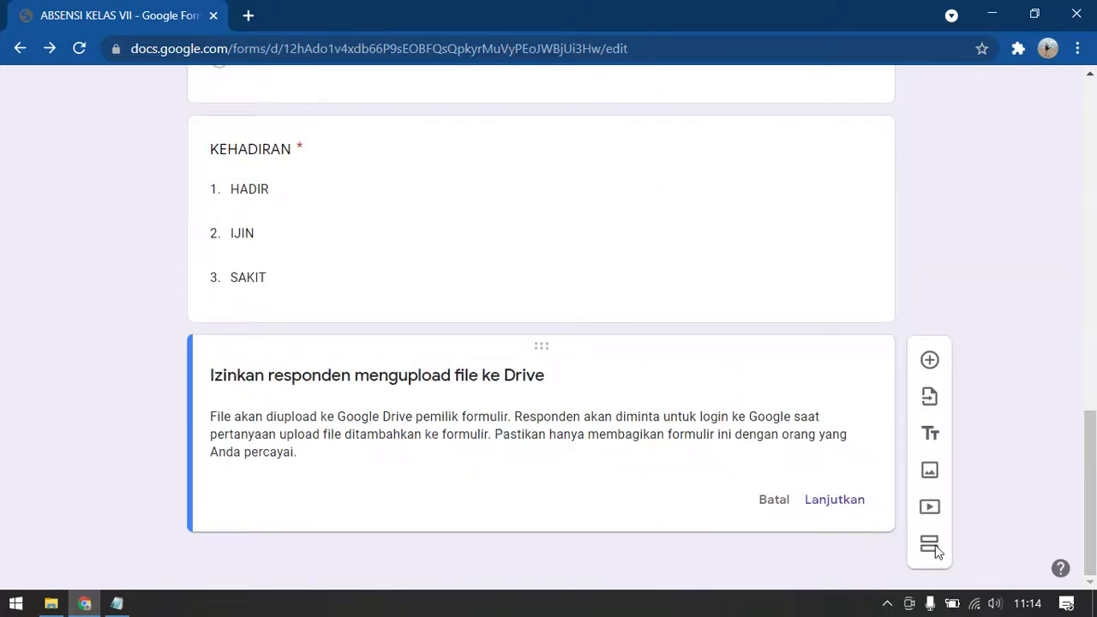
Step: Allow Drive uploads and review the 1-file, 10 MB upload settings
left_click(838, 500)
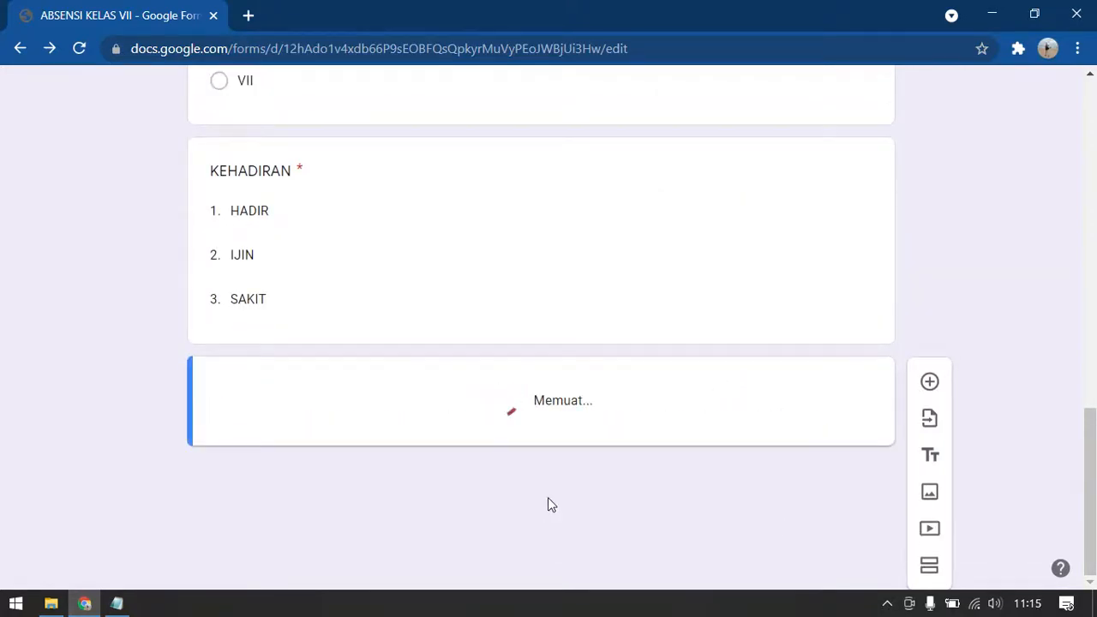
scroll(547, 442, "down", 3)
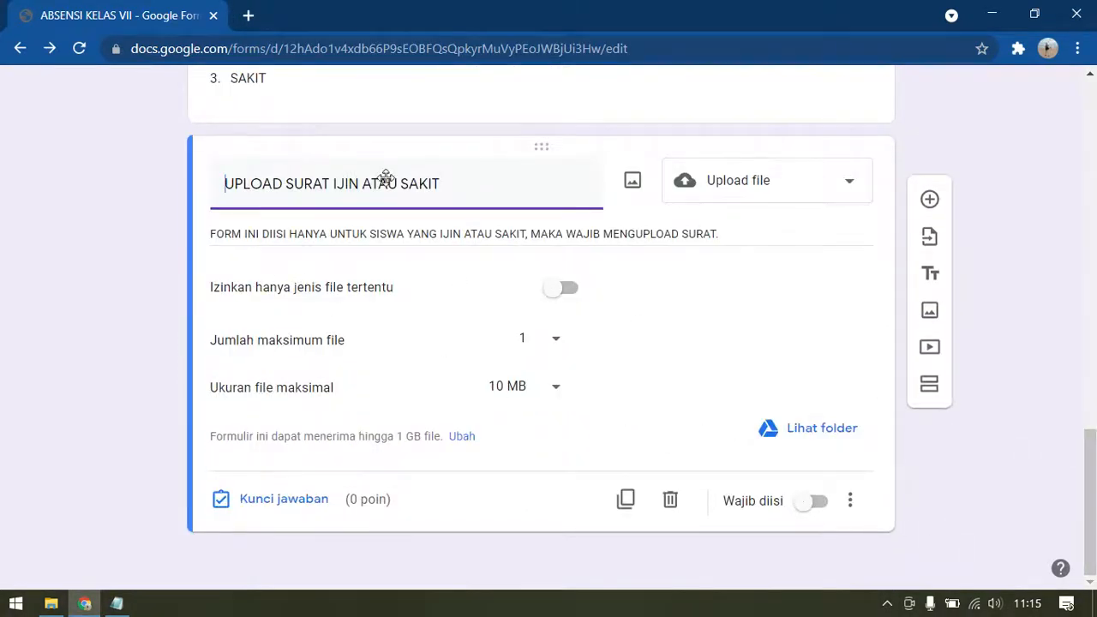
scroll(385, 180, "up", 3)
scroll(725, 355, "down", 3)
scroll(180, 317, "up", 4)
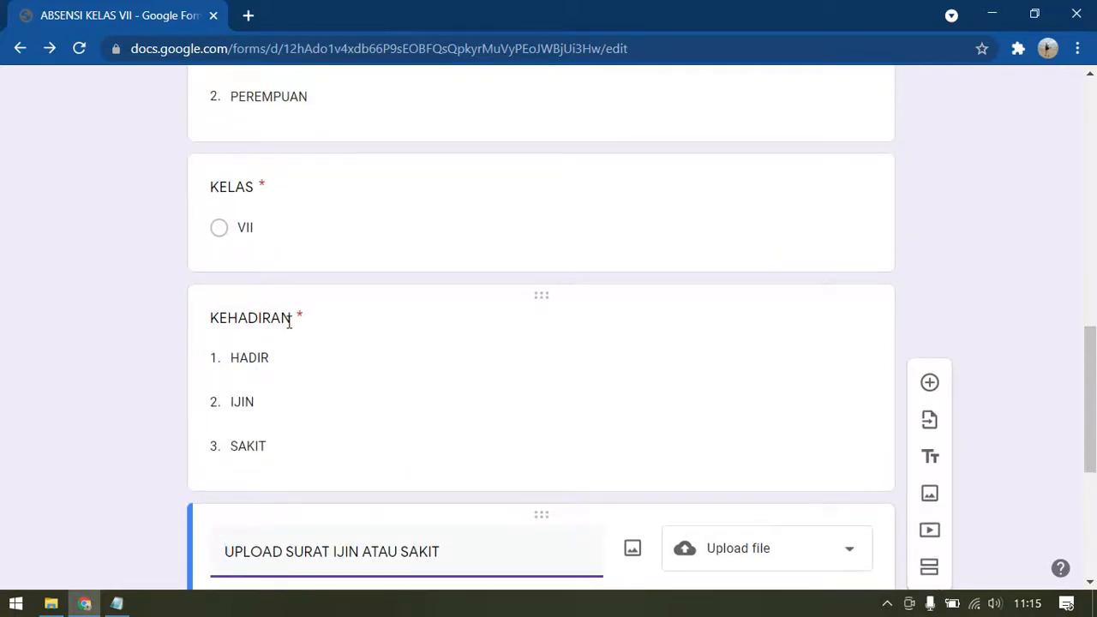
scroll(304, 466, "down", 4)
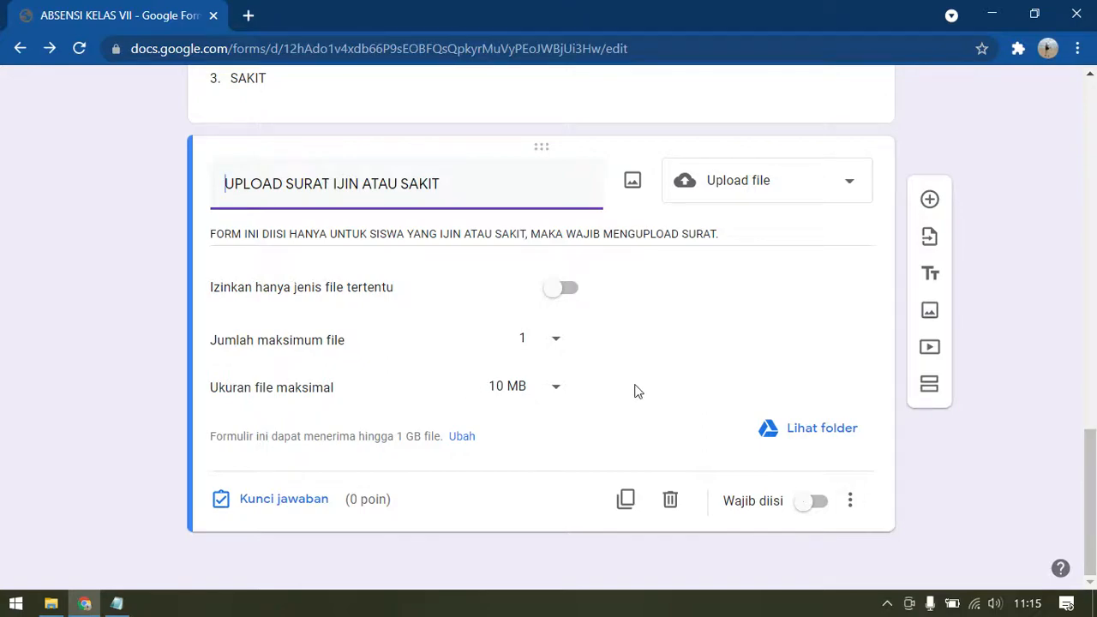
scroll(636, 391, "up", 15)
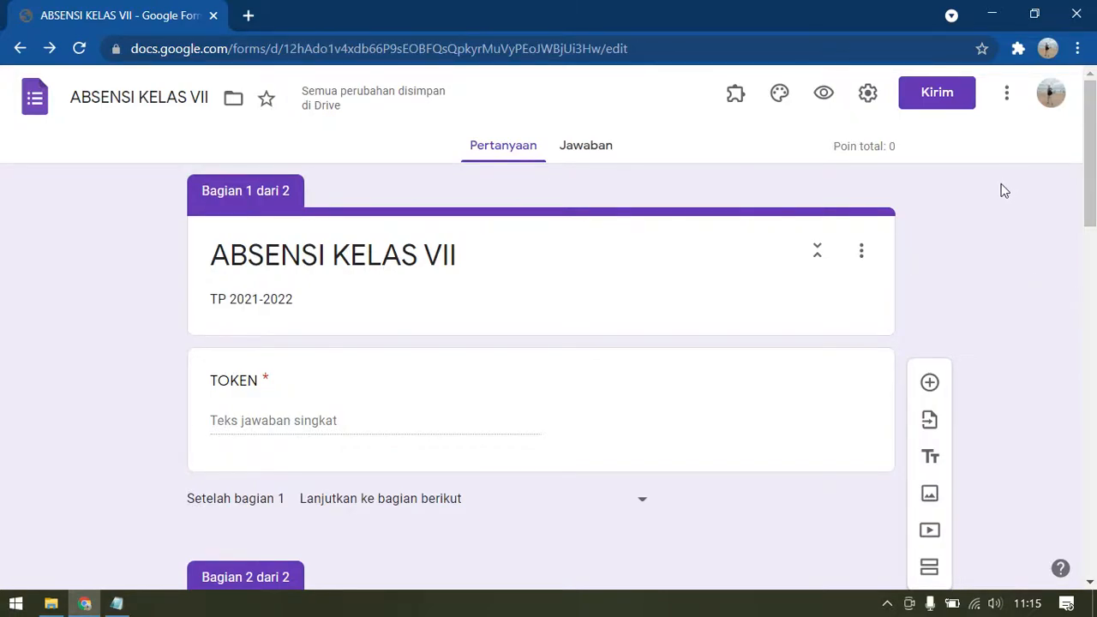
Step: Insert the bookshelf illustration from the theme gallery as the form's header image
left_click(787, 102)
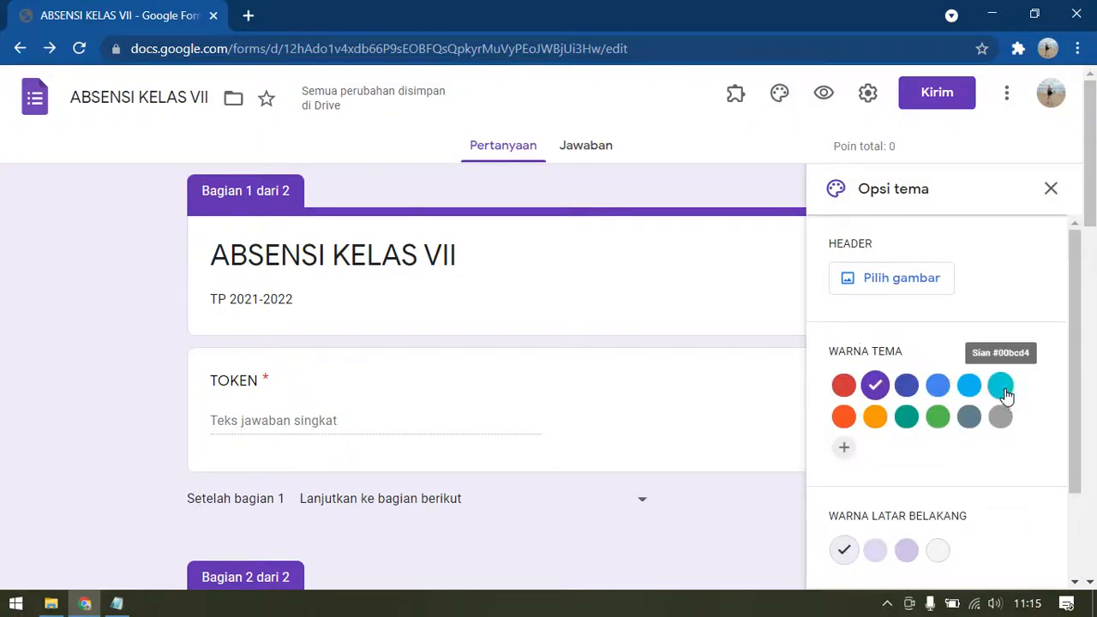
left_click(897, 286)
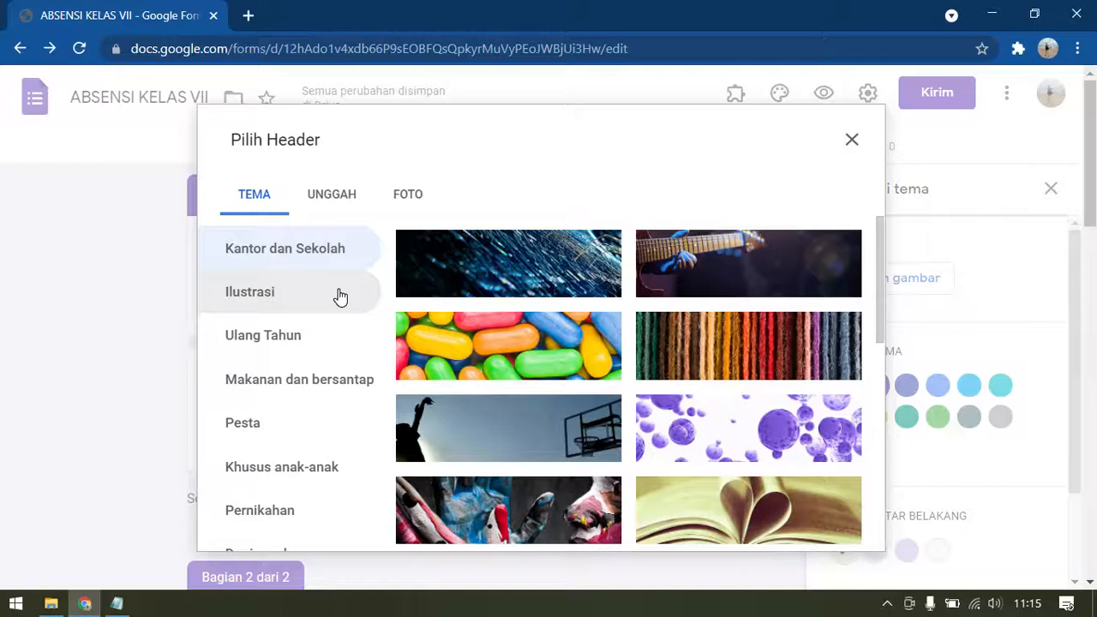
scroll(656, 342, "down", 1)
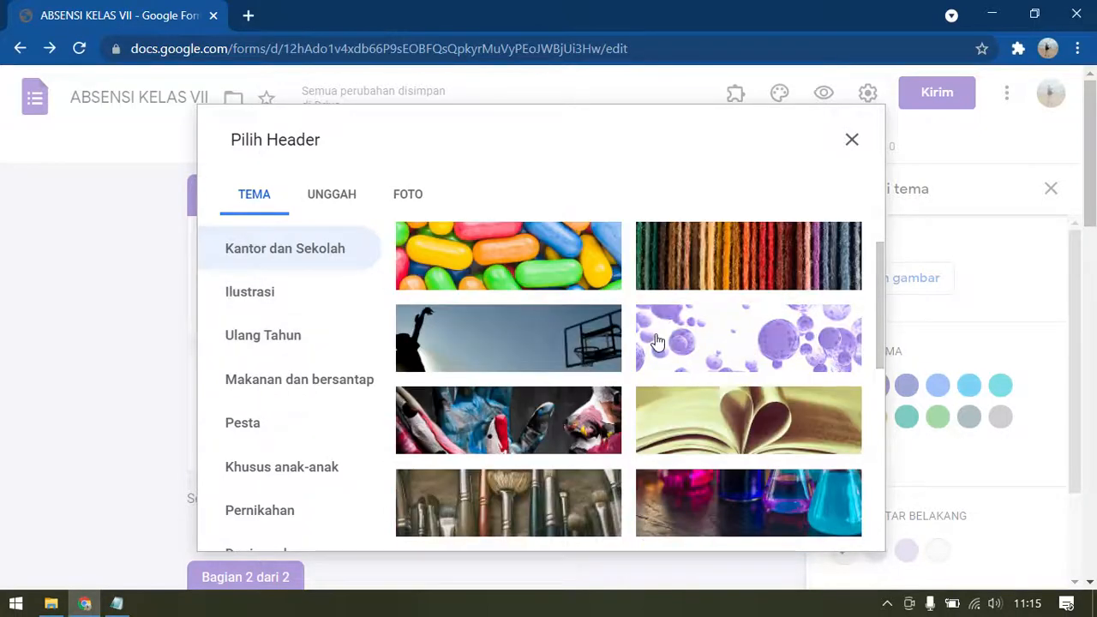
scroll(656, 342, "down", 4)
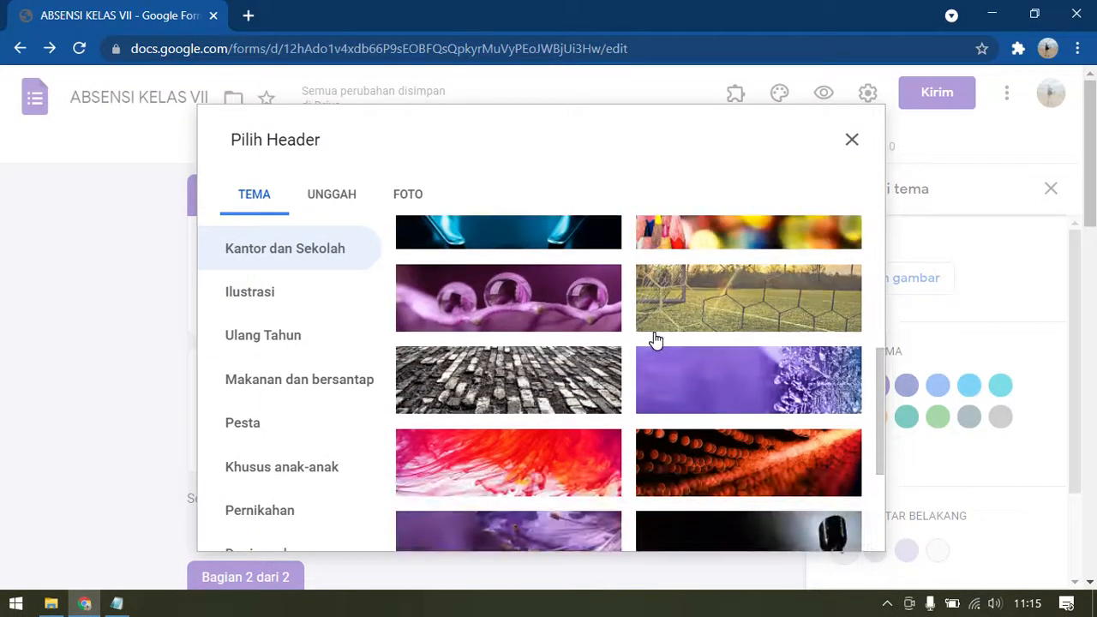
scroll(656, 342, "down", 6)
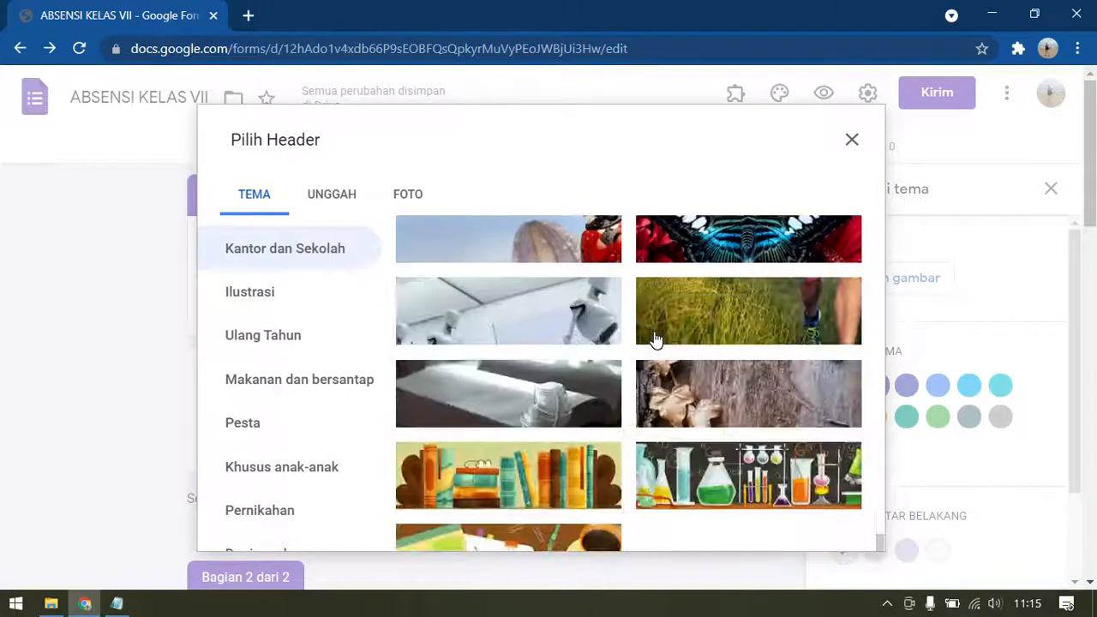
scroll(657, 342, "down", 2)
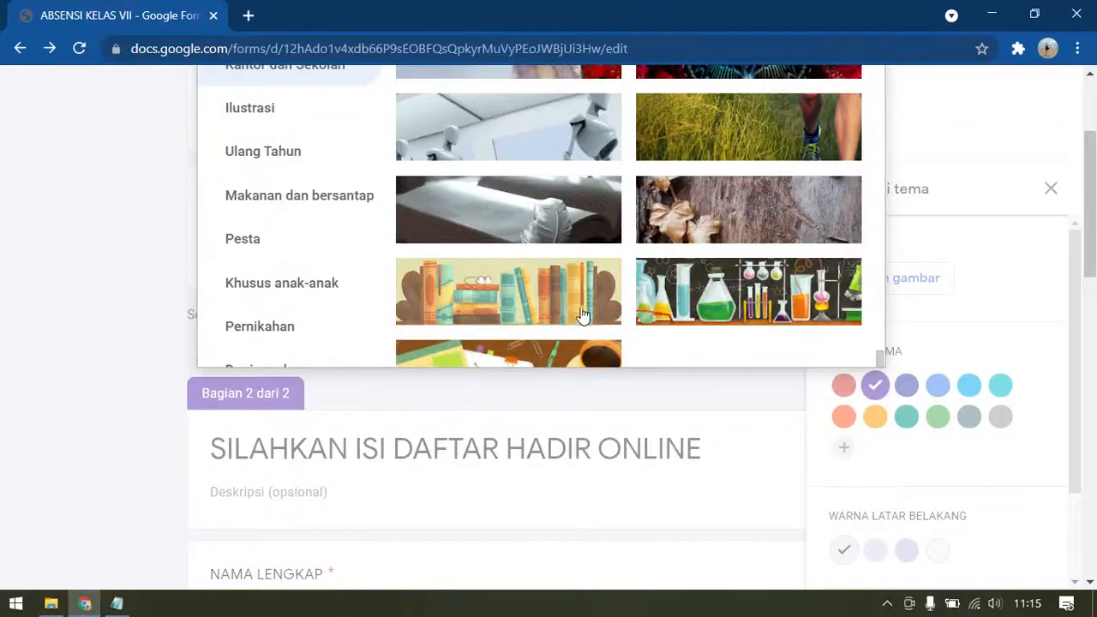
scroll(582, 314, "down", 2)
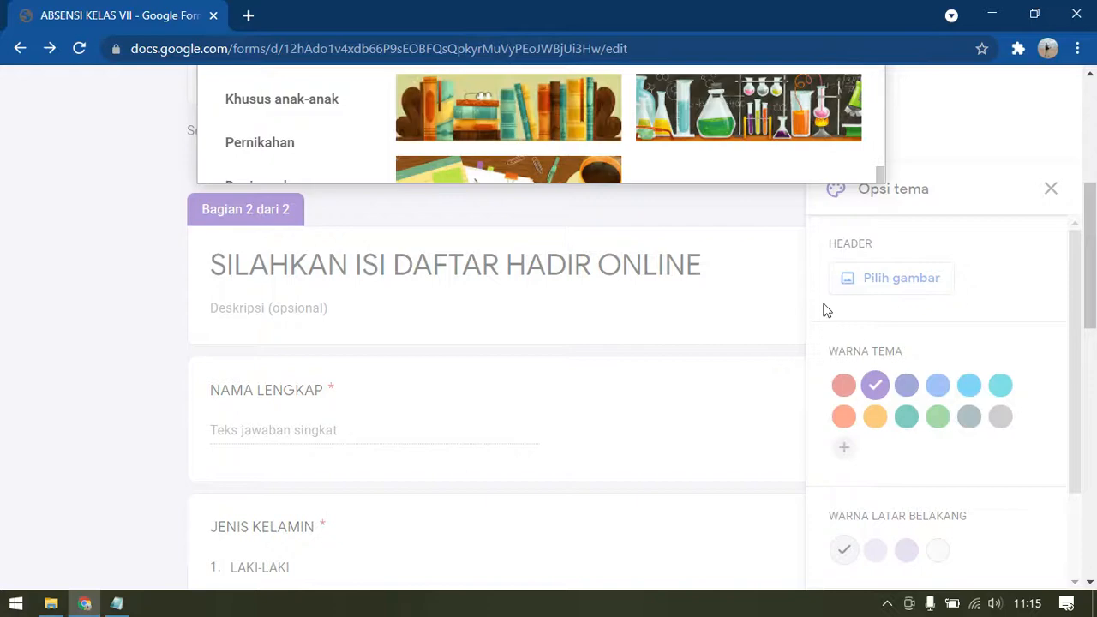
left_click(508, 292)
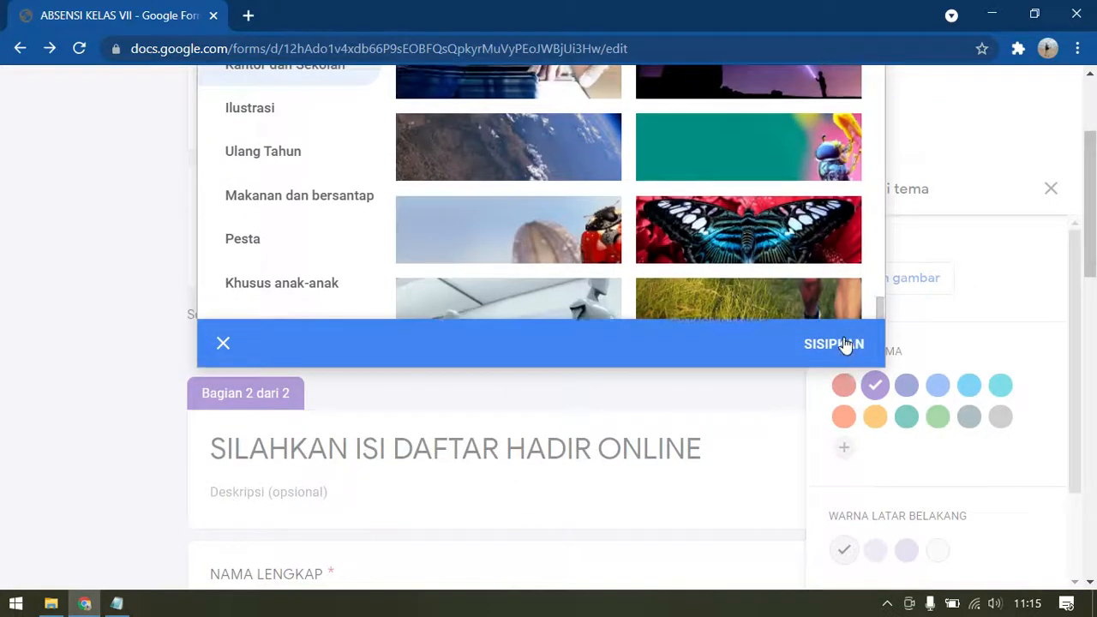
left_click(845, 346)
Step: Close the theme options and look over the brown-orange themed form
scroll(1033, 210, "up", 3)
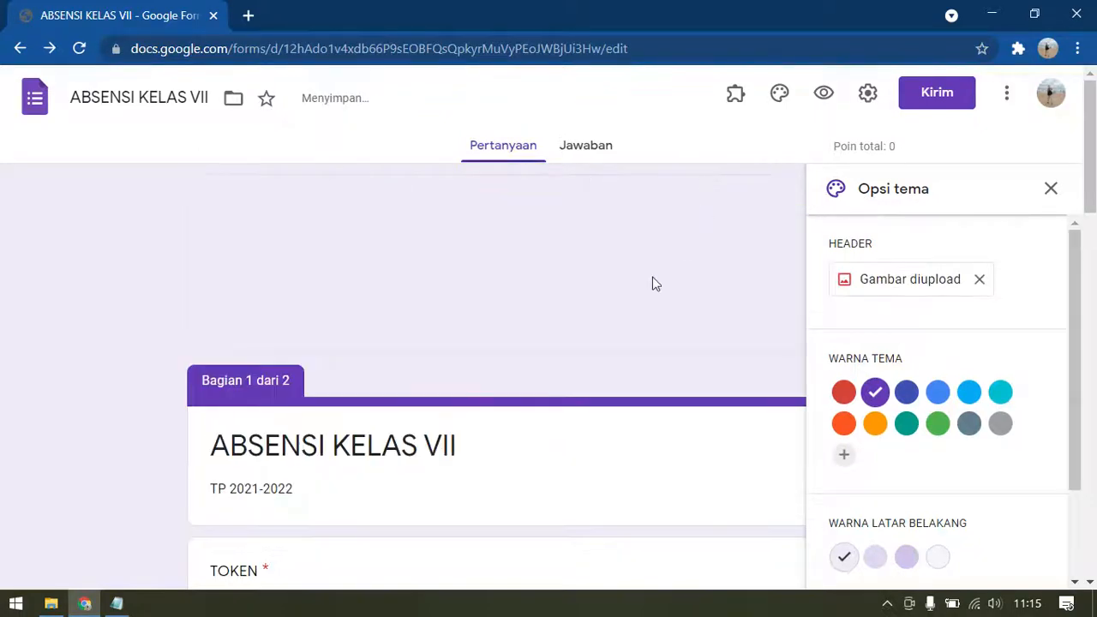
left_click(1051, 187)
scroll(579, 319, "down", 15)
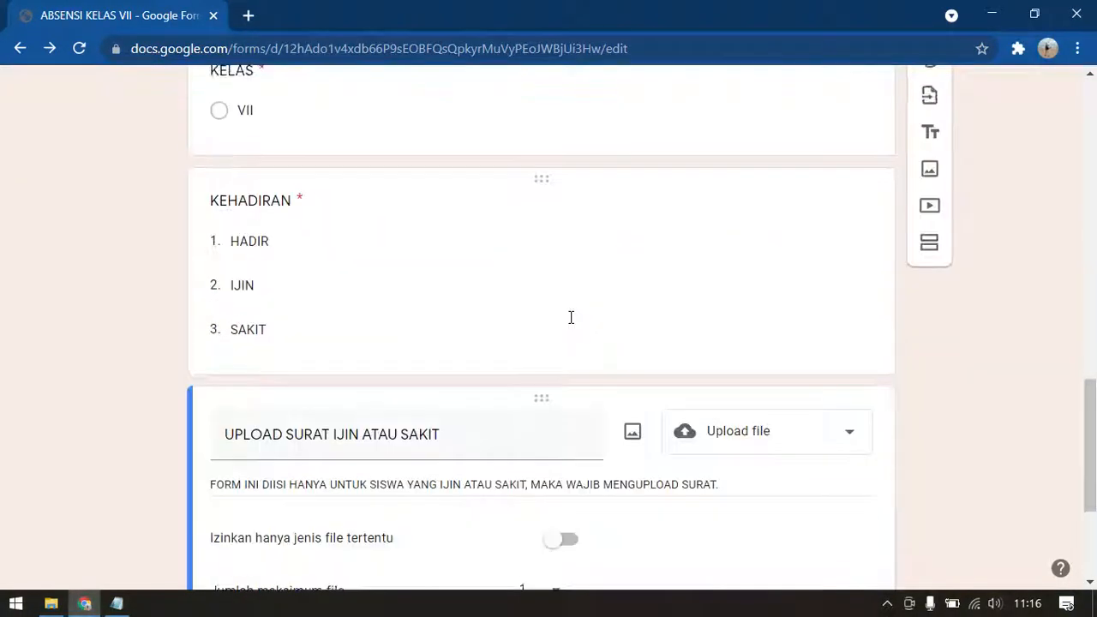
scroll(571, 318, "up", 5)
scroll(570, 315, "up", 9)
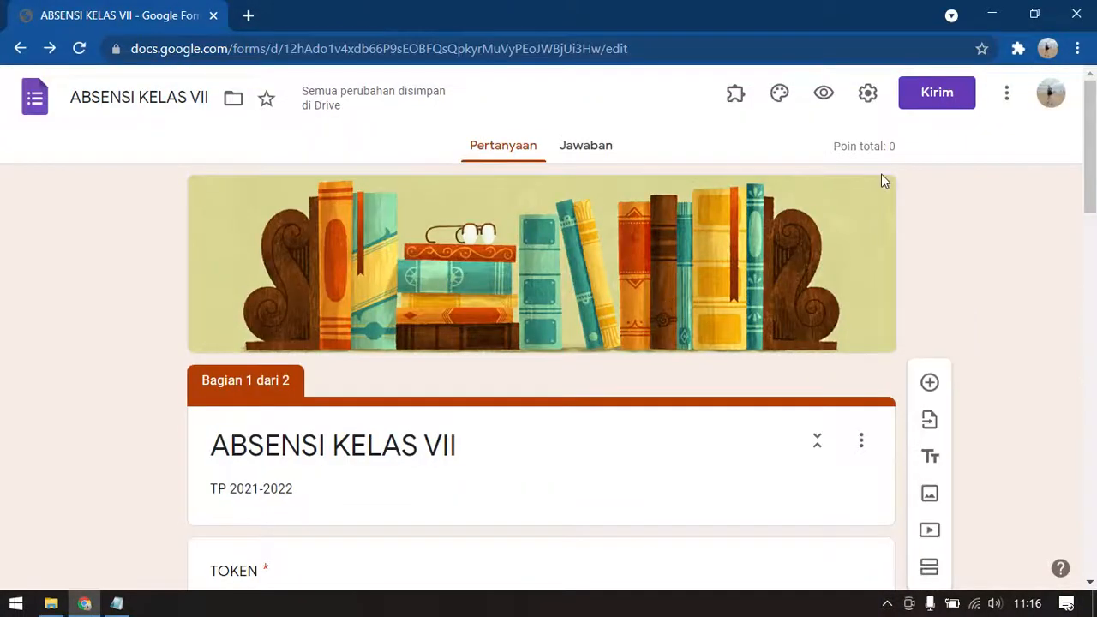
Step: Preview the form and submit the incomplete token SIA, triggering the wrong-token error
left_click(818, 109)
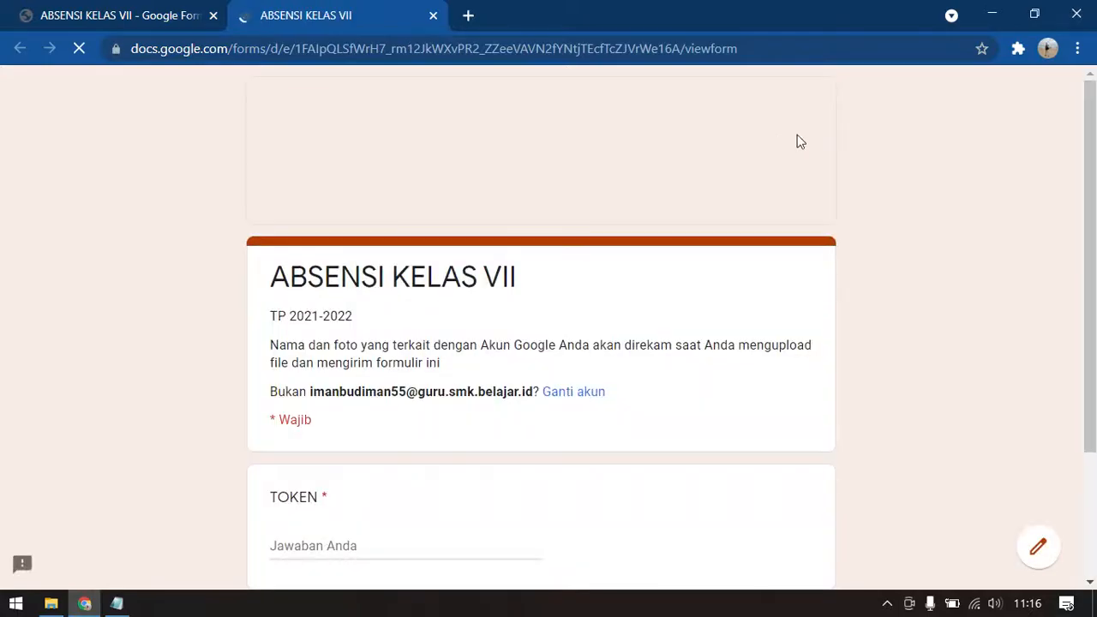
scroll(491, 224, "down", 1)
scroll(491, 229, "down", 2)
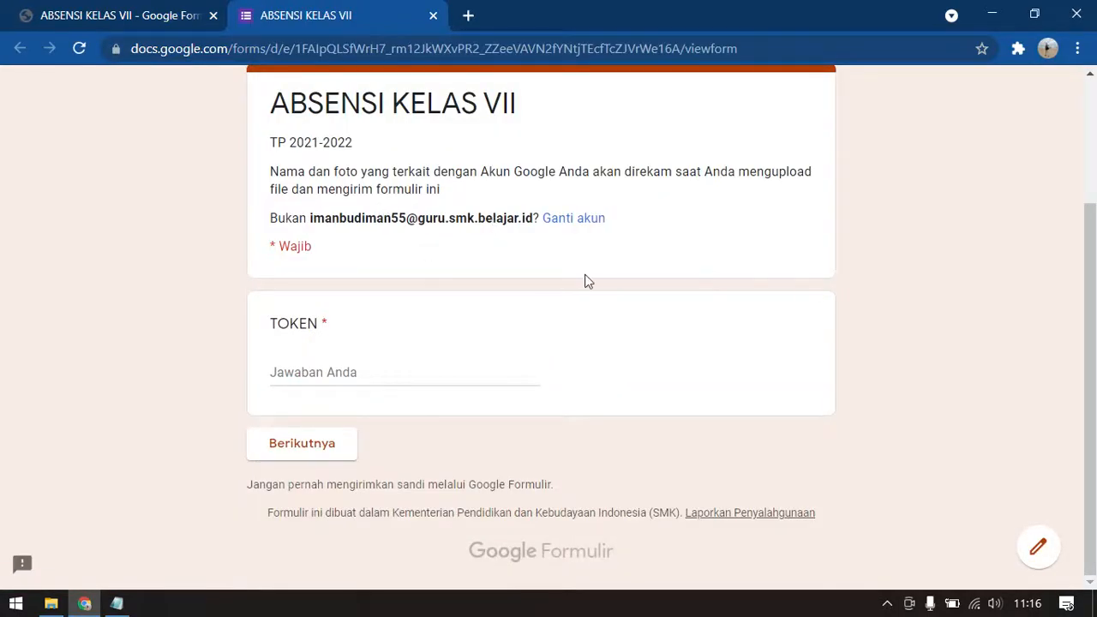
left_click(332, 378)
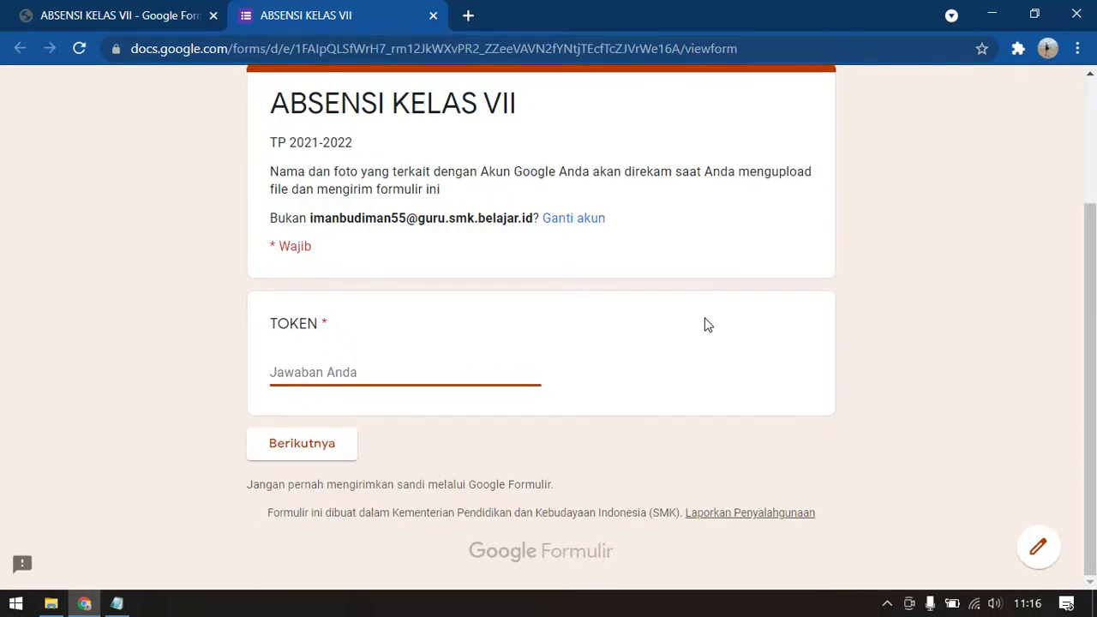
type("SIAP")
left_click(300, 442)
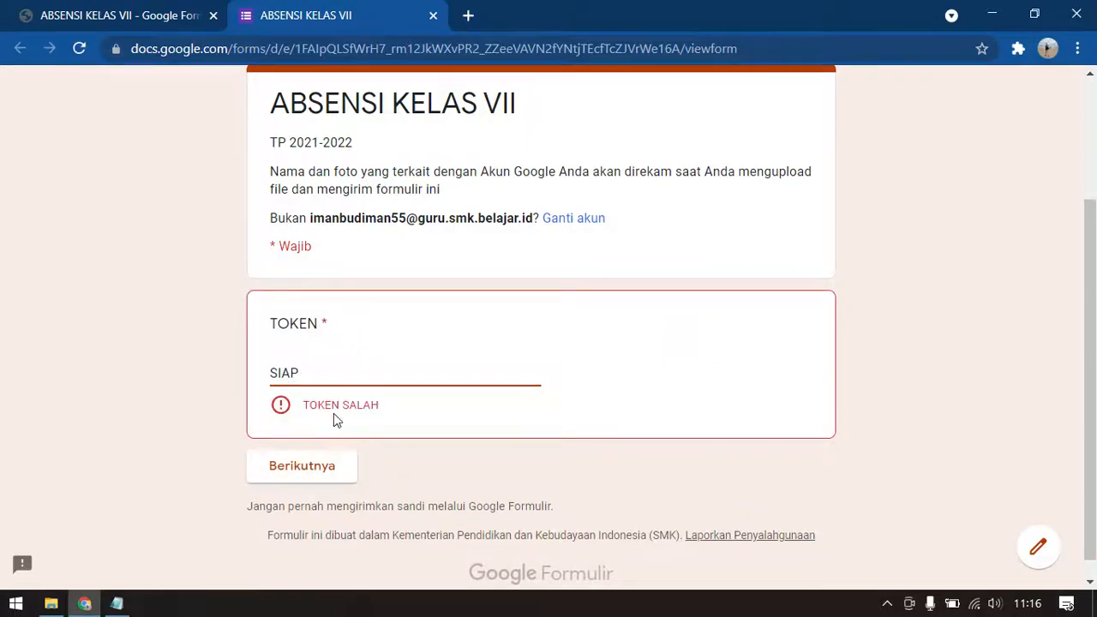
left_click_drag(314, 404, 392, 428)
left_click(657, 455)
left_click(356, 379)
type("BELAJAR")
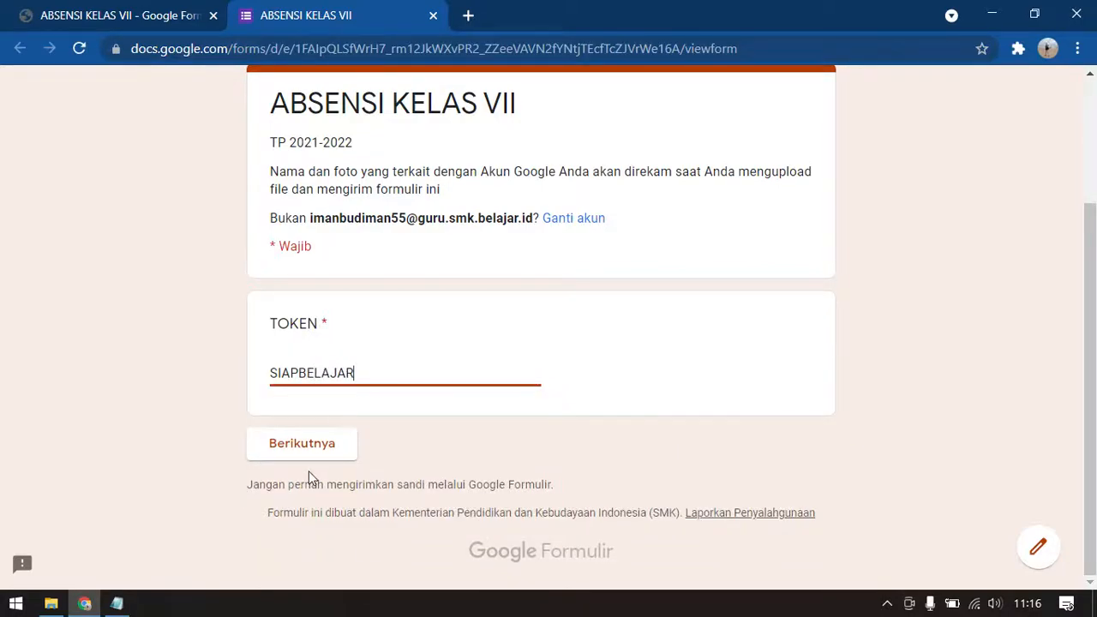
left_click(322, 452)
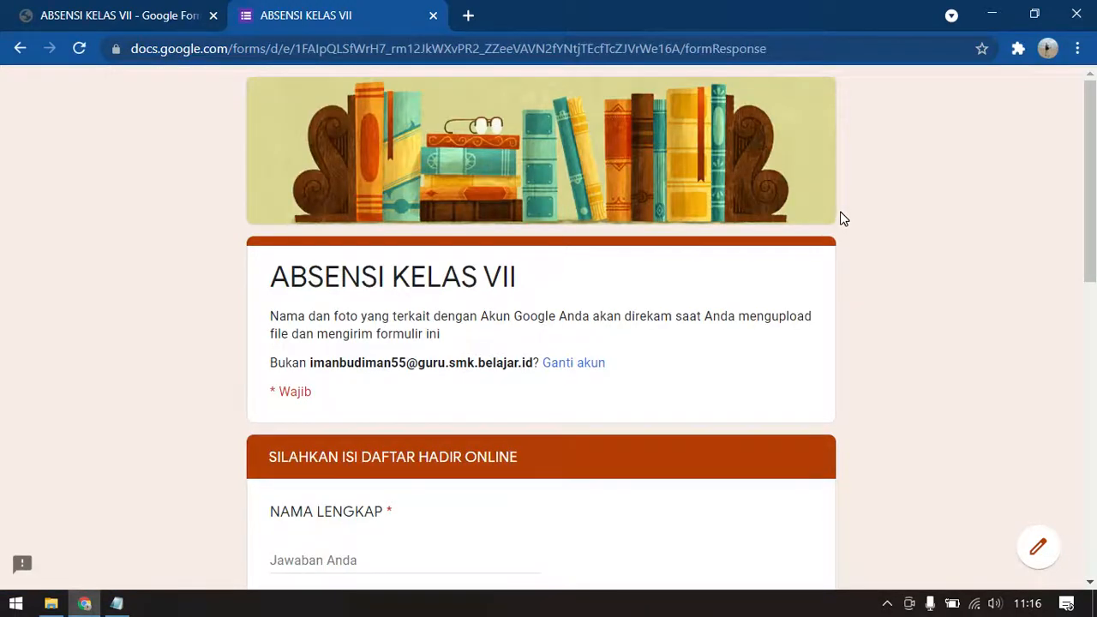
Step: Enter a test full name and choose LAKI-LAKI as the gender
scroll(840, 221, "down", 9)
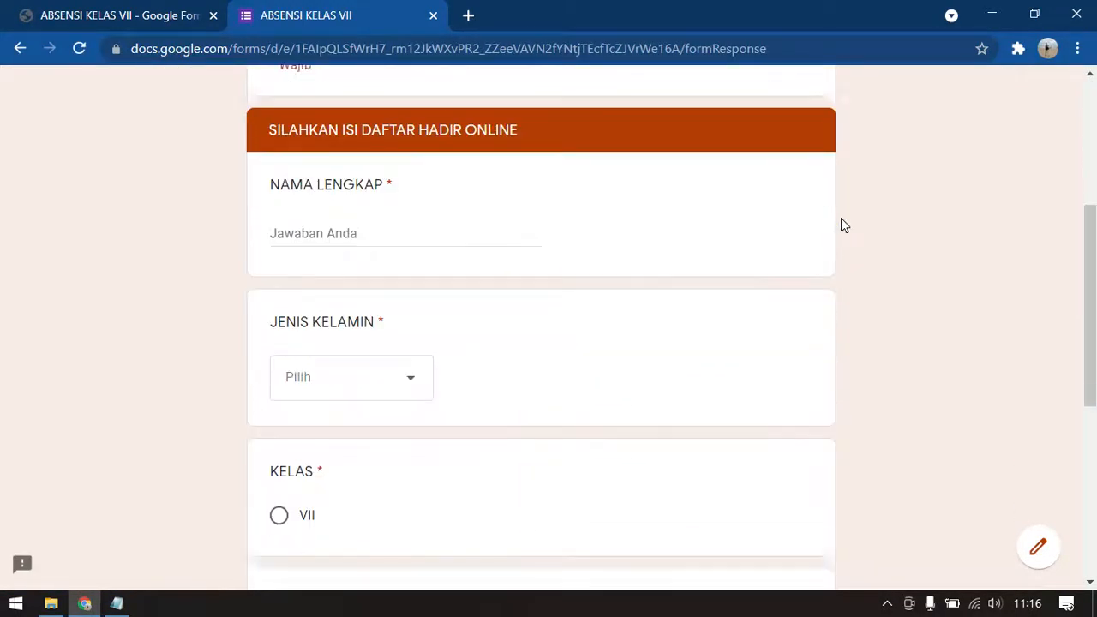
scroll(338, 286, "up", 8)
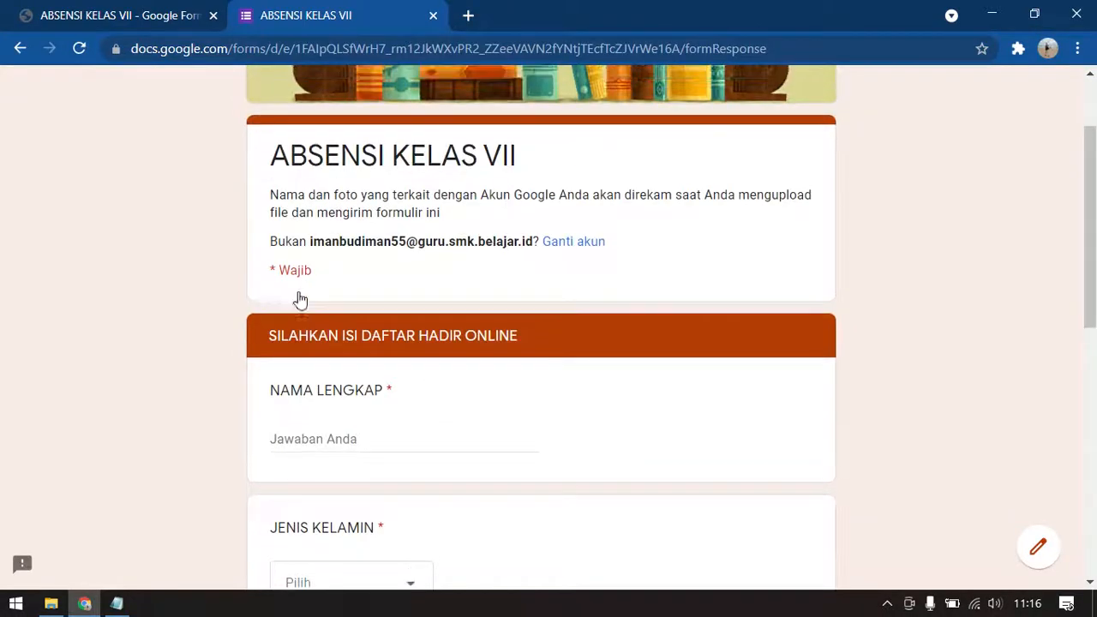
scroll(522, 433, "down", 2)
scroll(476, 414, "up", 3)
scroll(902, 354, "down", 4)
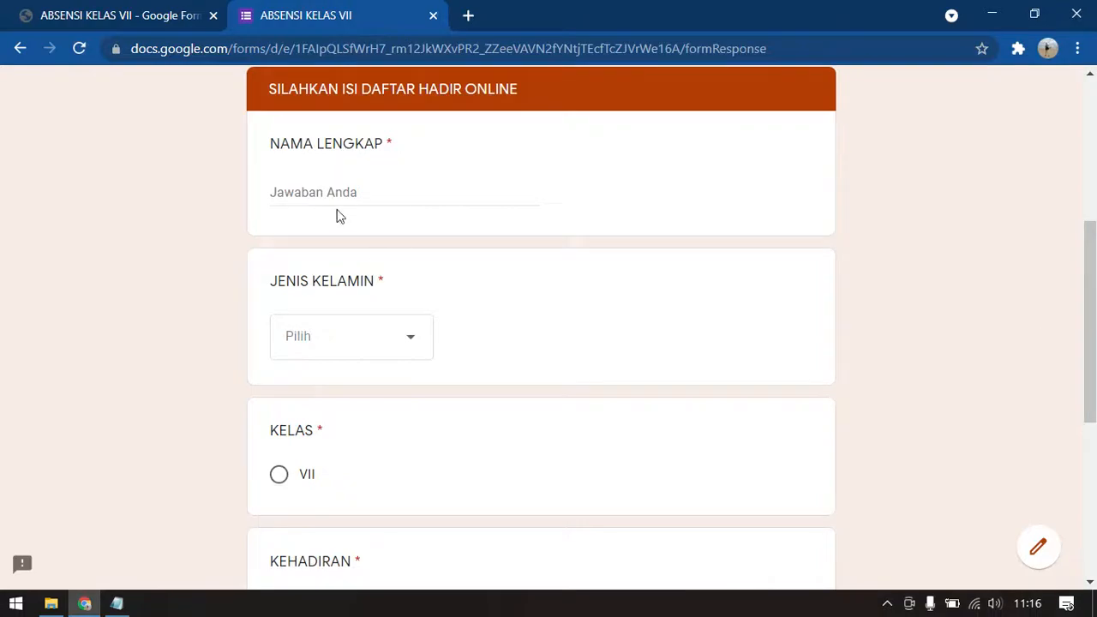
left_click(389, 188)
type("IMAN BUDIMAN")
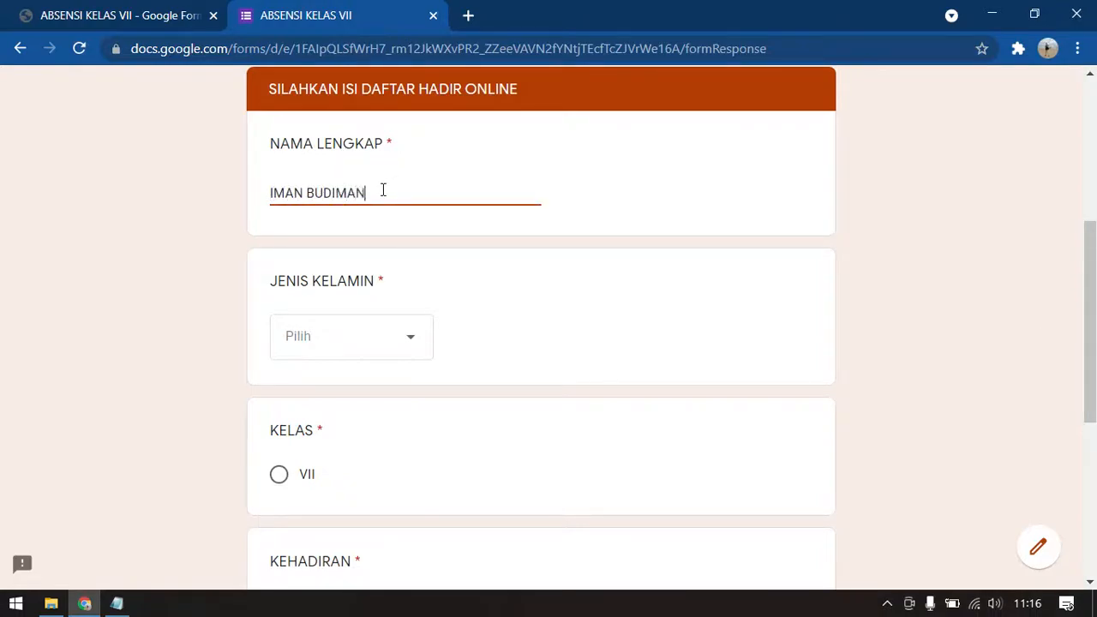
right_click(325, 348)
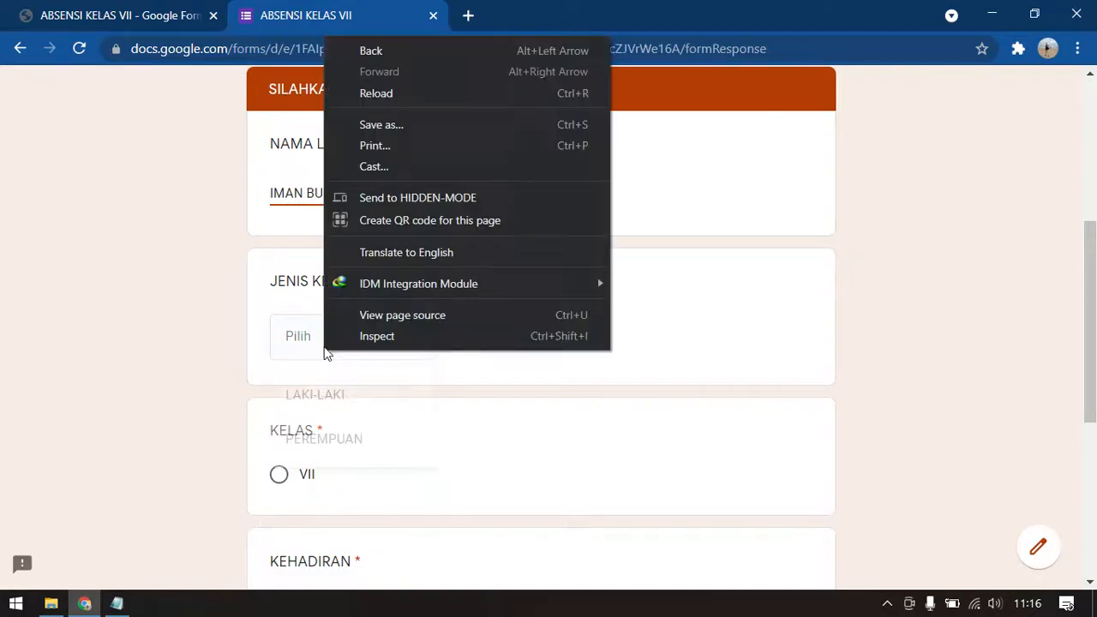
left_click(293, 346)
left_click(306, 353)
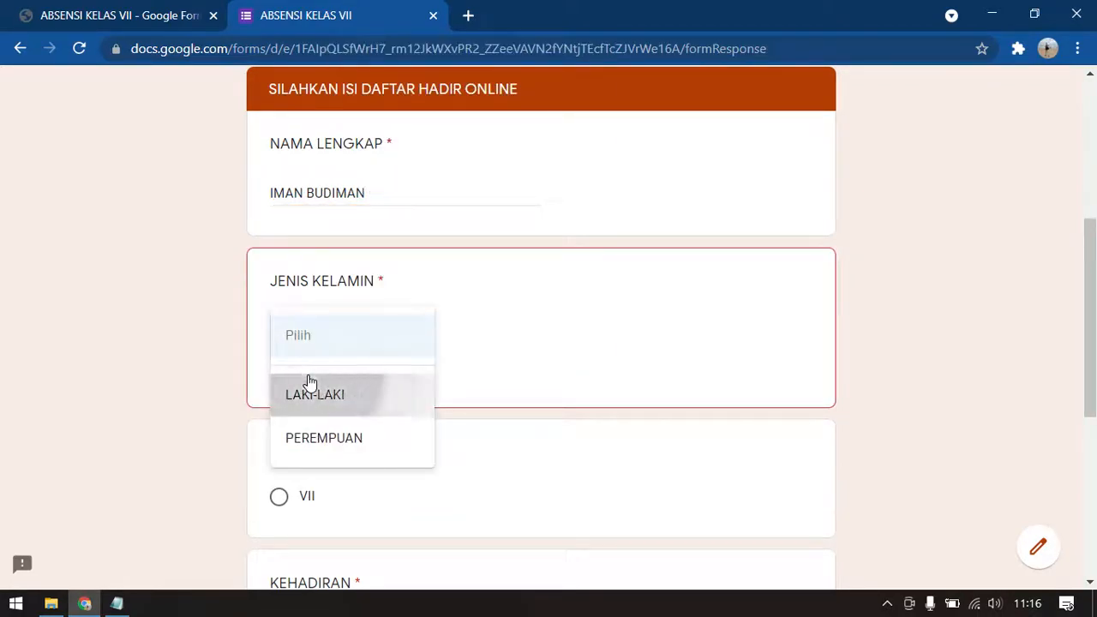
left_click(308, 382)
Step: Tick class VII, choose HADIR, and submit the test response
scroll(193, 385, "down", 3)
scroll(244, 387, "down", 1)
left_click(306, 199)
left_click(335, 357)
left_click(331, 399)
scroll(502, 453, "down", 2)
left_click(403, 444)
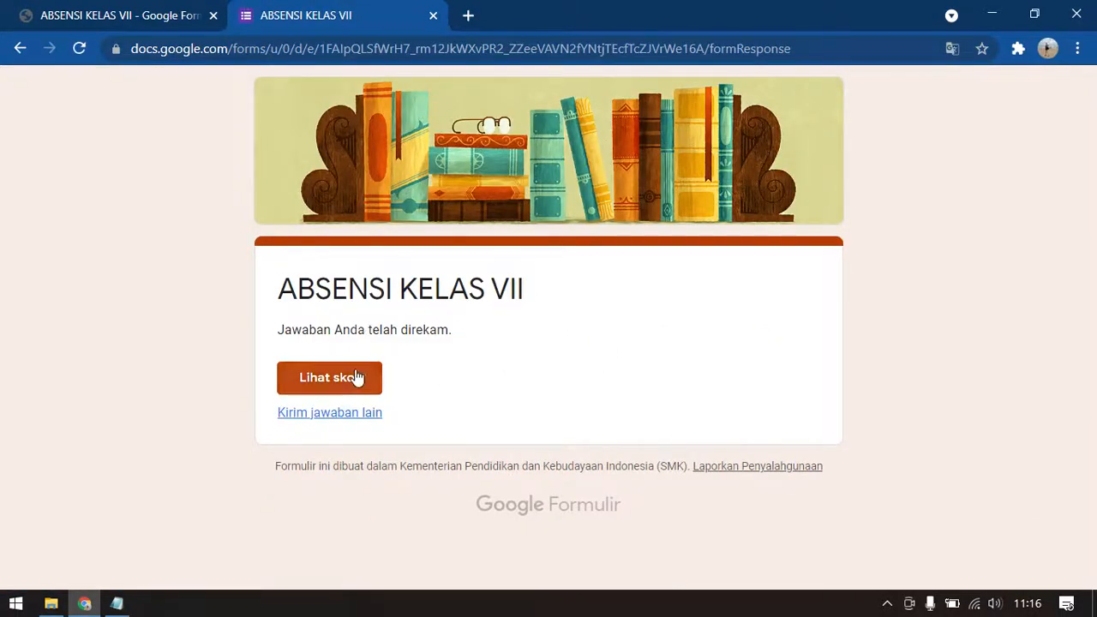
left_click(30, 12)
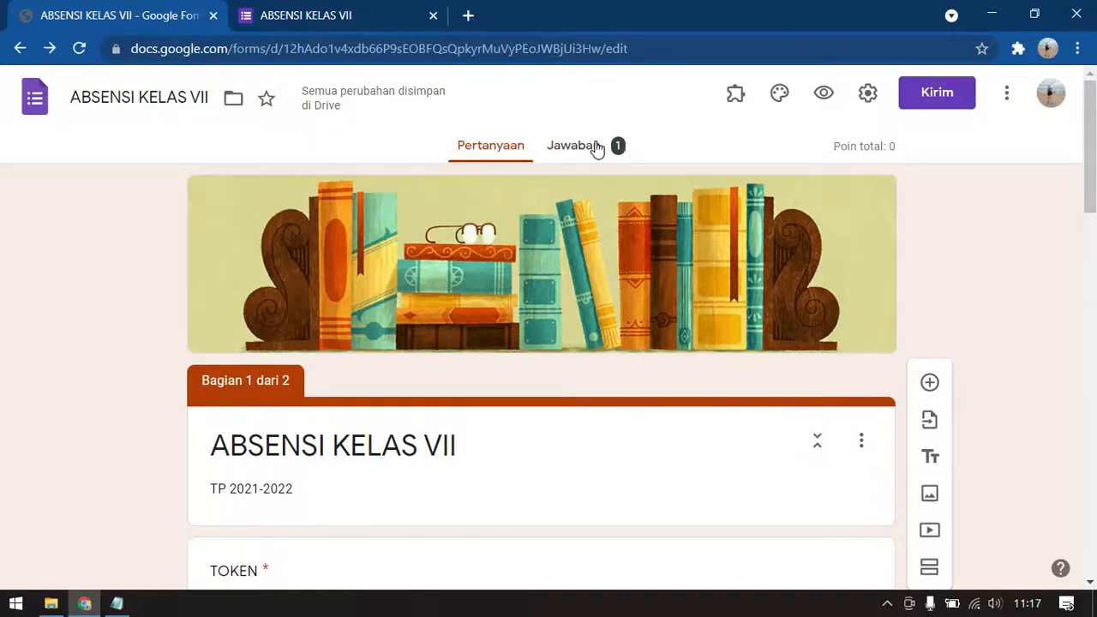
left_click(595, 147)
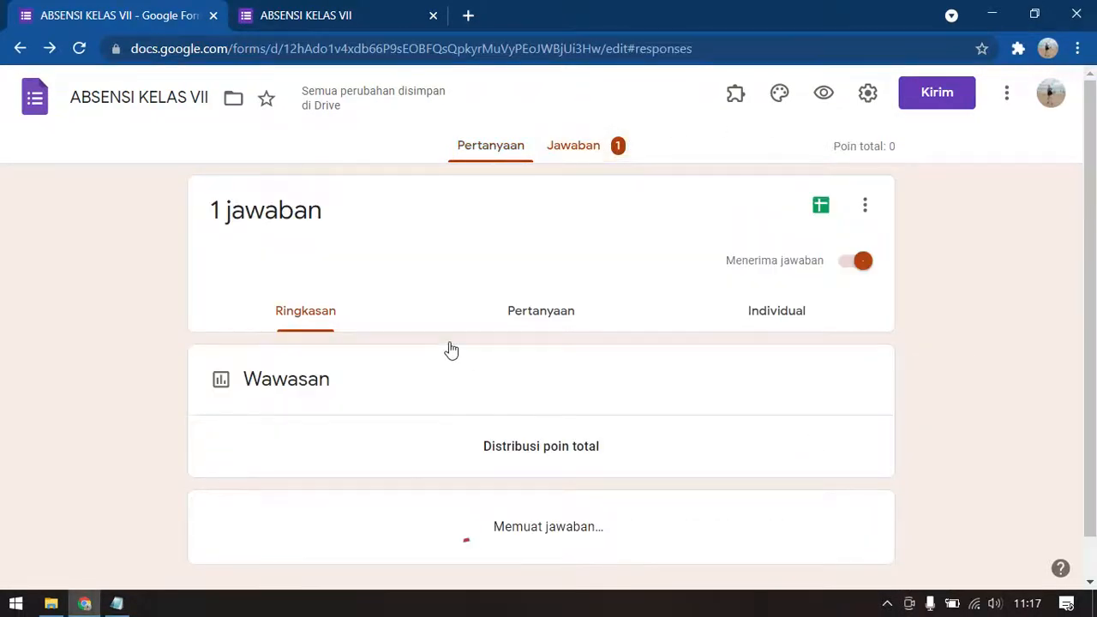
scroll(407, 385, "down", 4)
scroll(456, 390, "down", 3)
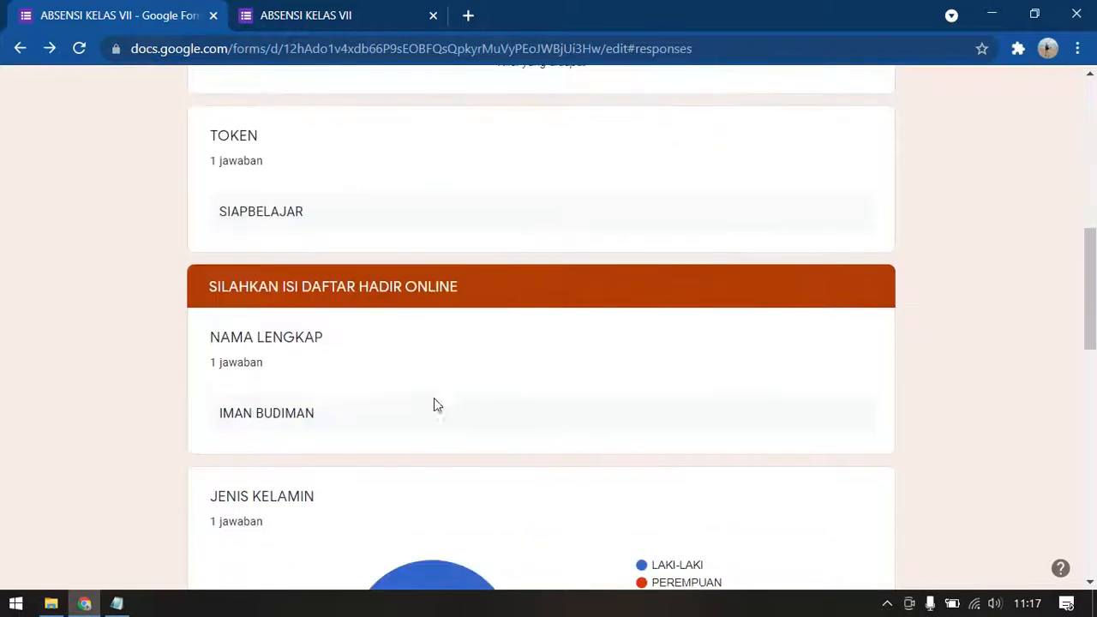
scroll(506, 454, "down", 10)
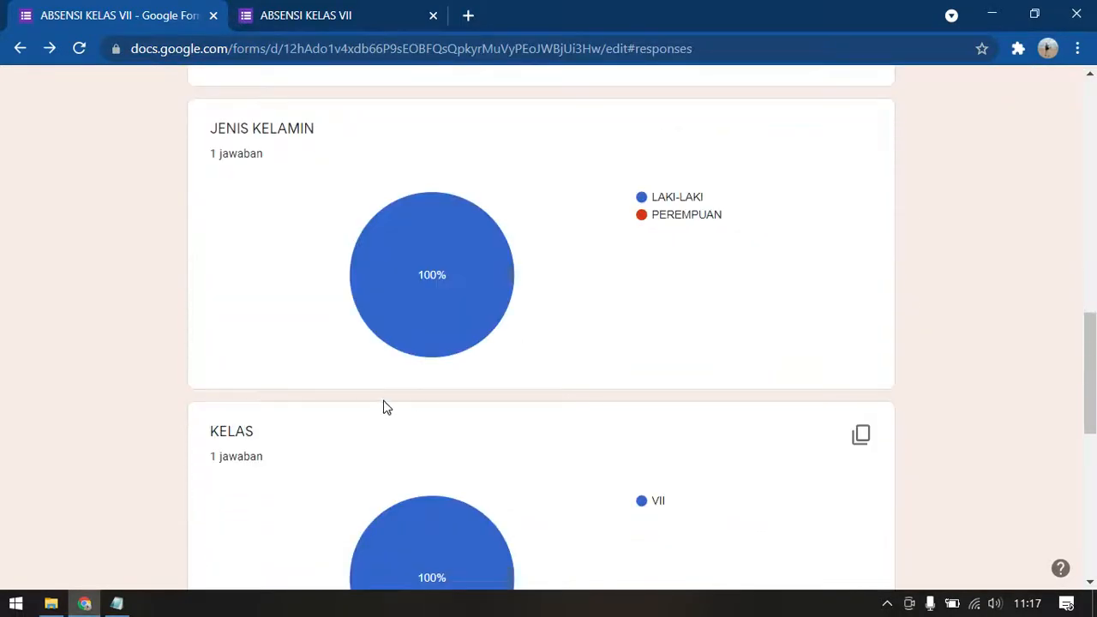
scroll(390, 396, "down", 2)
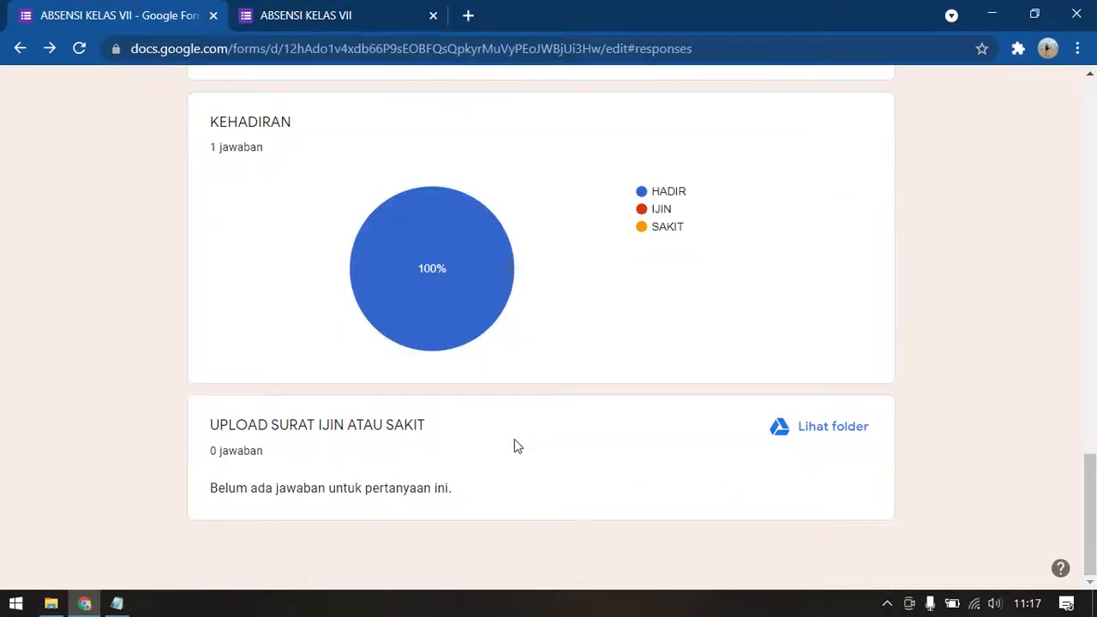
scroll(652, 334, "up", 15)
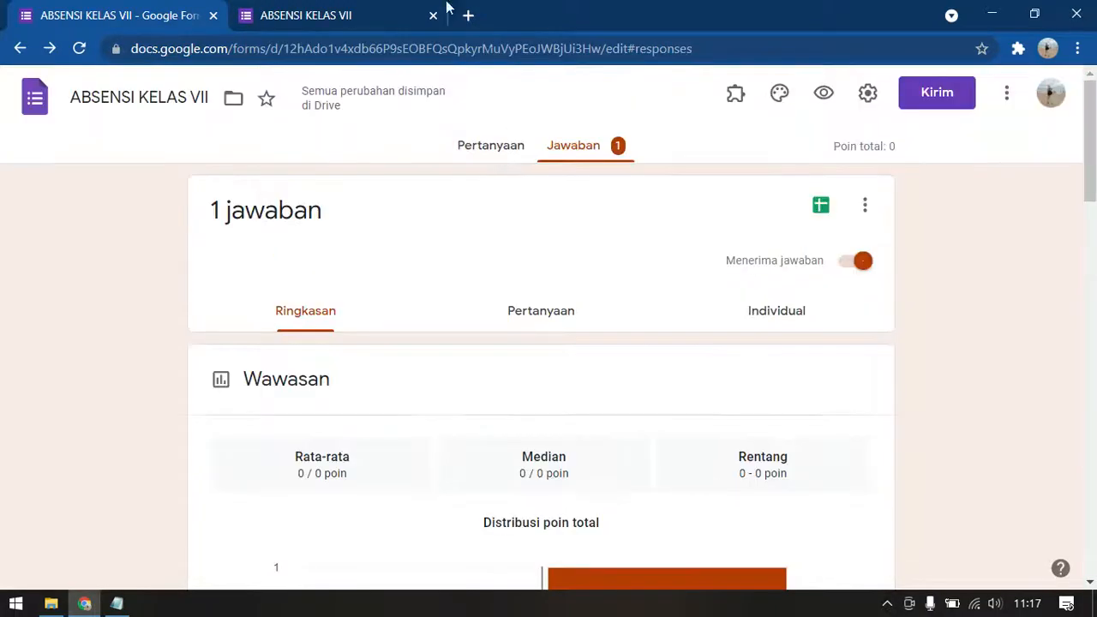
left_click(386, 15)
Step: In quiz settings, hide unanswered questions, correct answers and point values from respondents
left_click(96, 7)
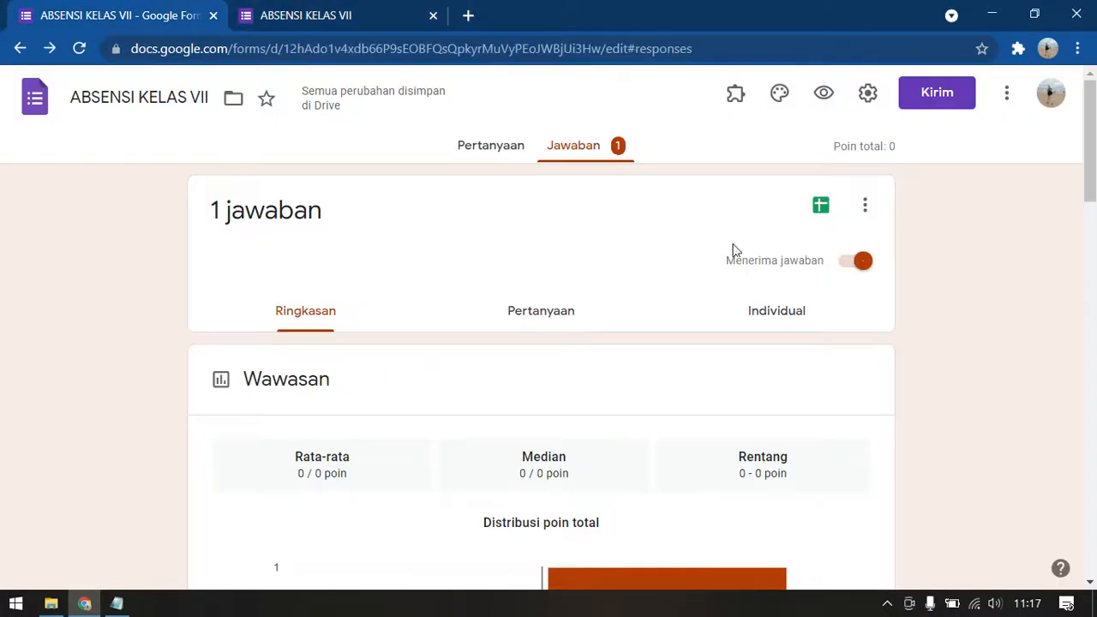
left_click(868, 93)
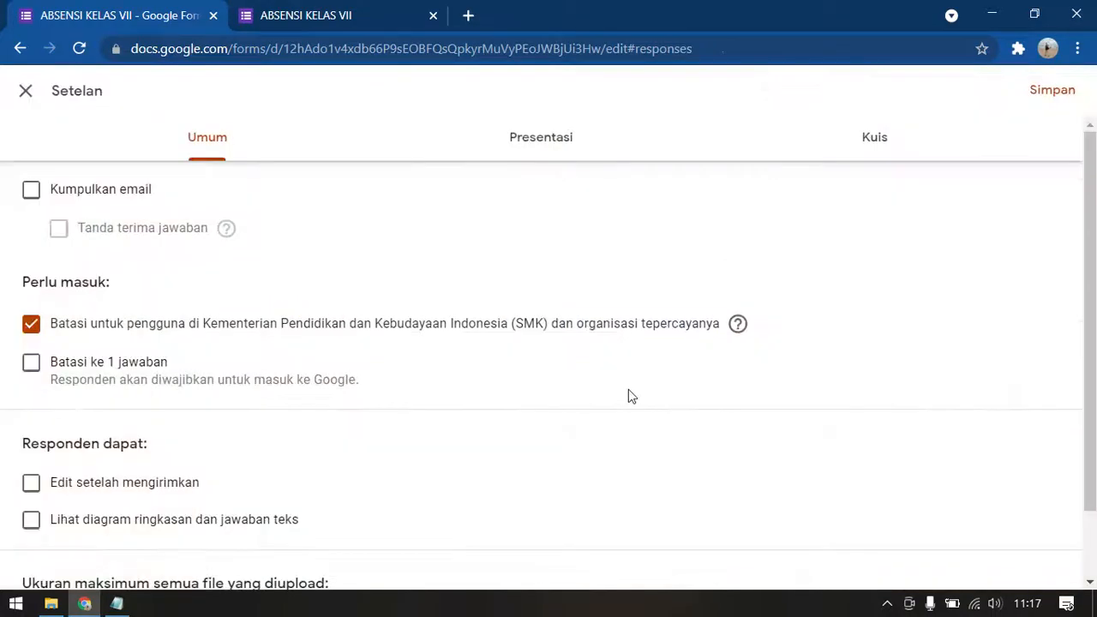
scroll(570, 406, "down", 1)
scroll(565, 407, "up", 2)
left_click(846, 147)
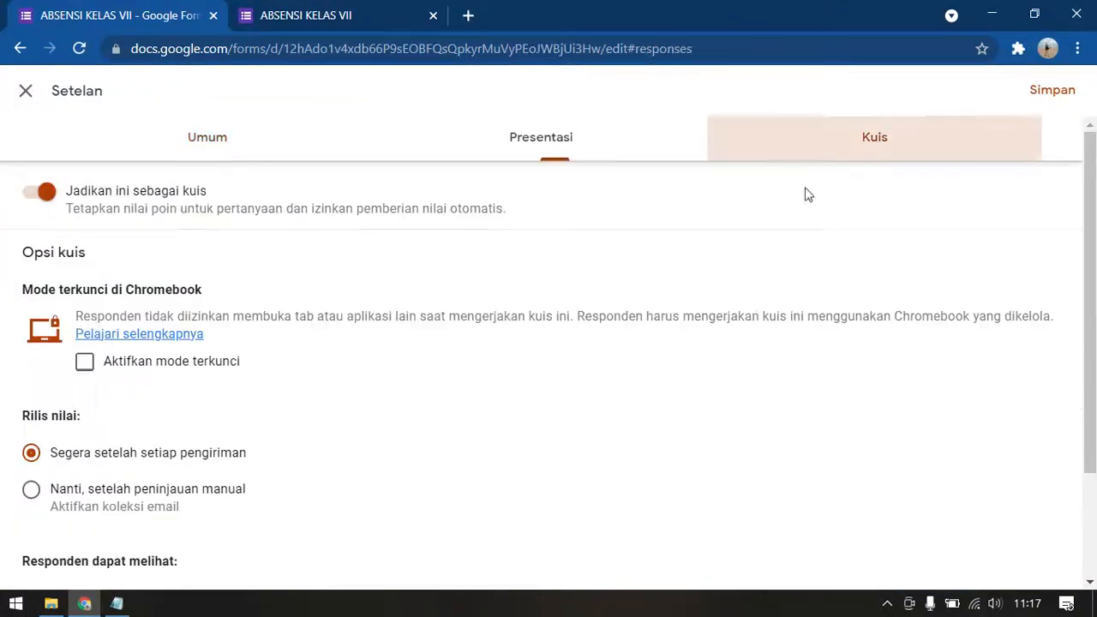
scroll(218, 531, "down", 2)
left_click(31, 461)
left_click(31, 498)
left_click(29, 539)
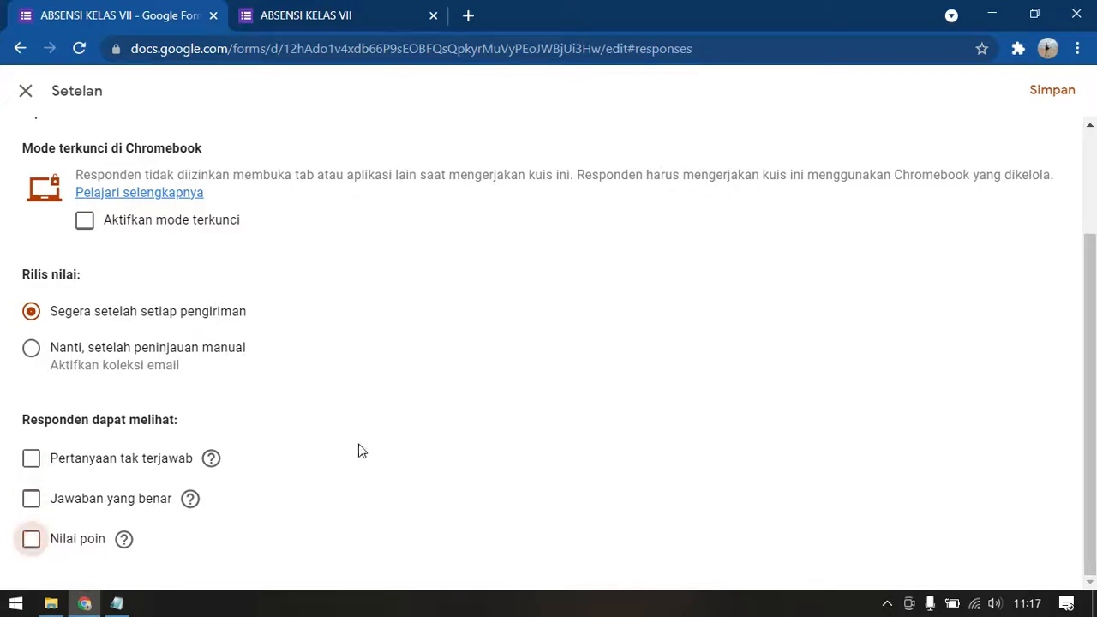
scroll(358, 452, "up", 2)
left_click(26, 97)
Step: Close the submitted live-form tab and return to the form questions
left_click(306, 14)
left_click(162, 14)
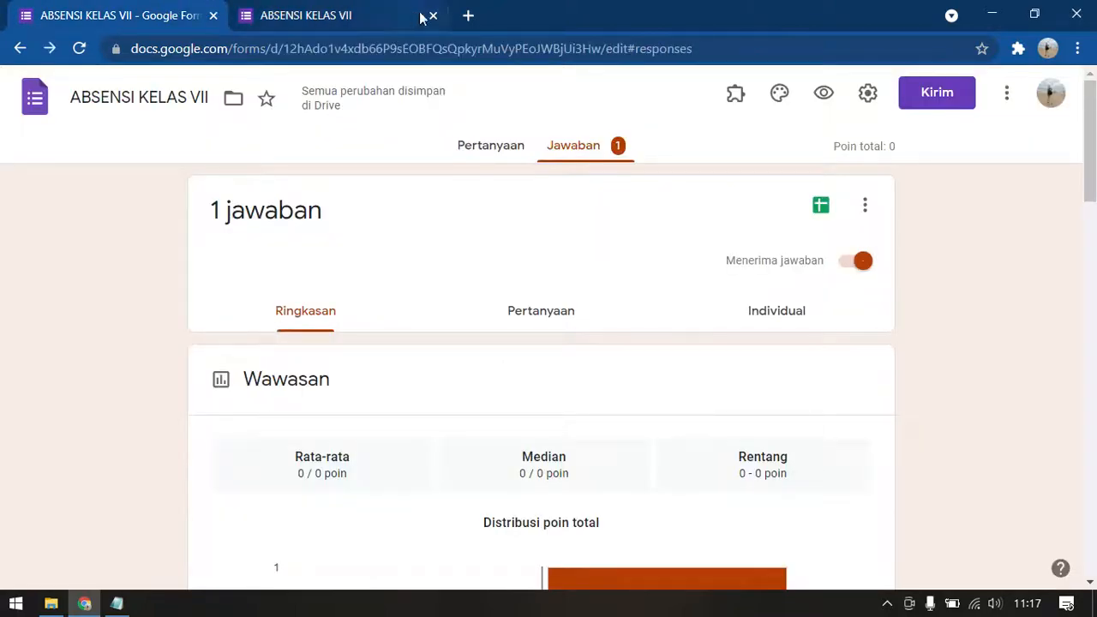
left_click(434, 15)
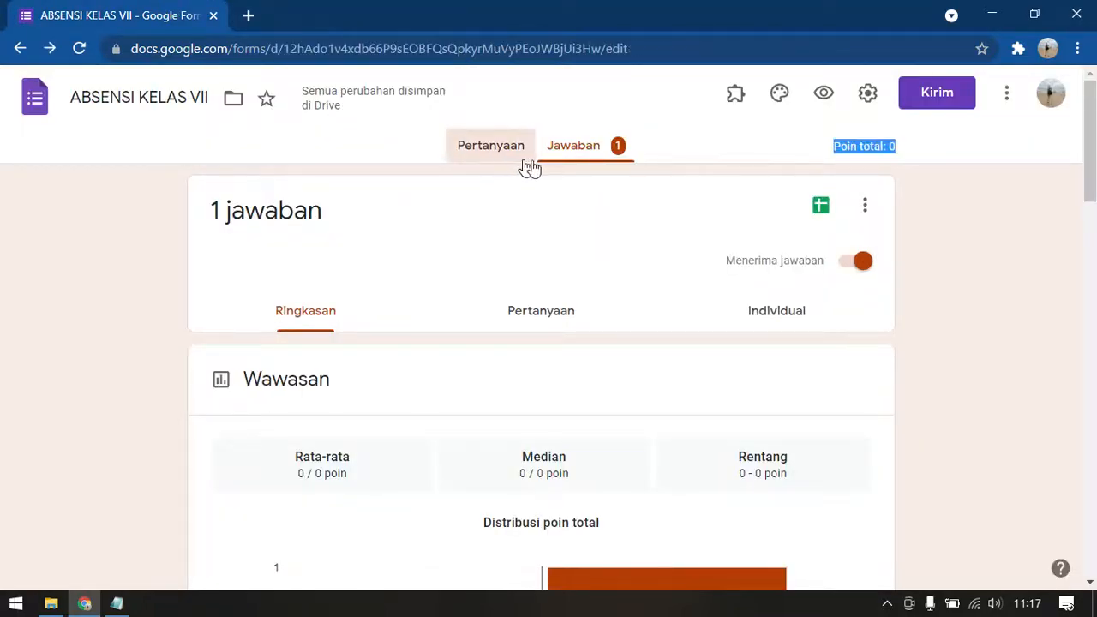
left_click(517, 154)
Step: Copy the shortened forms.gle share link, then go back to the responses summary
left_click(956, 101)
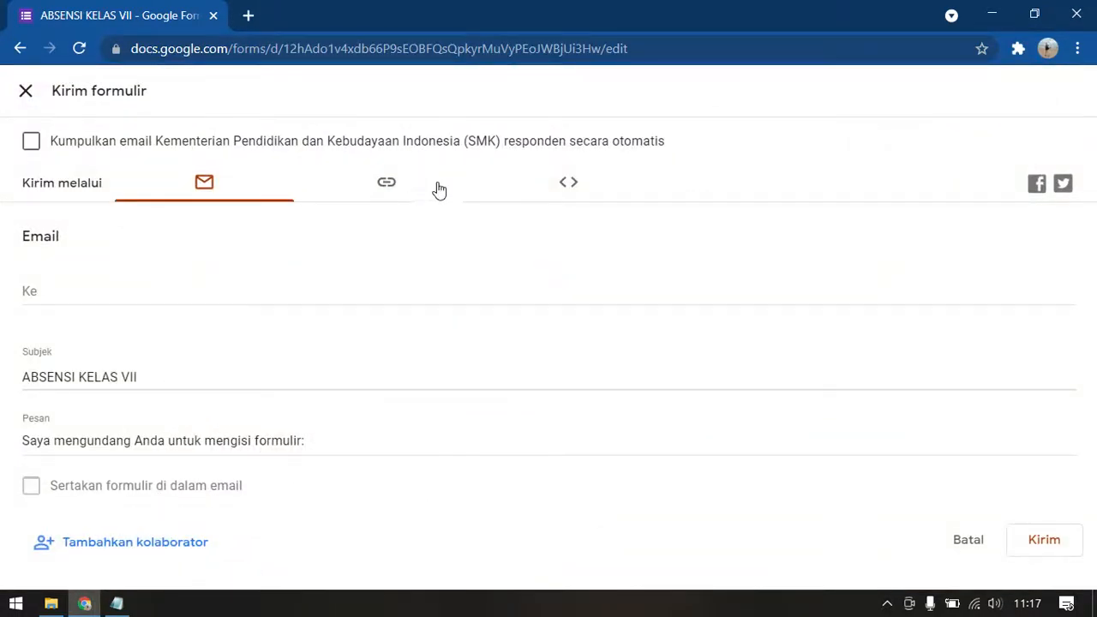
left_click(417, 182)
left_click(100, 306)
left_click(1070, 335)
left_click(598, 519)
left_click(276, 271)
left_click(826, 410)
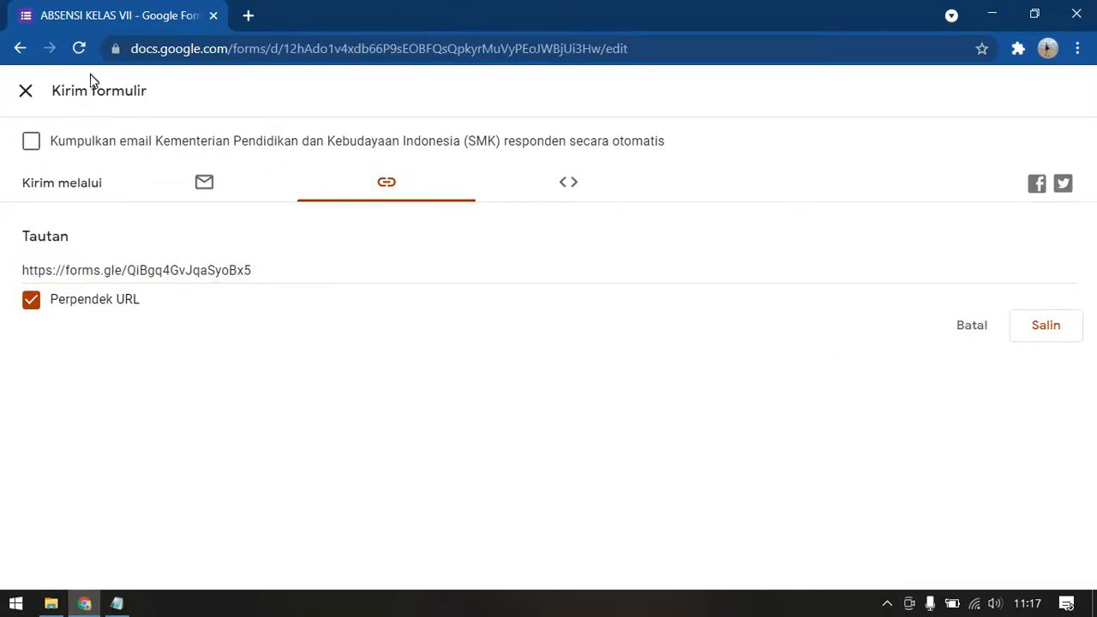
left_click(29, 90)
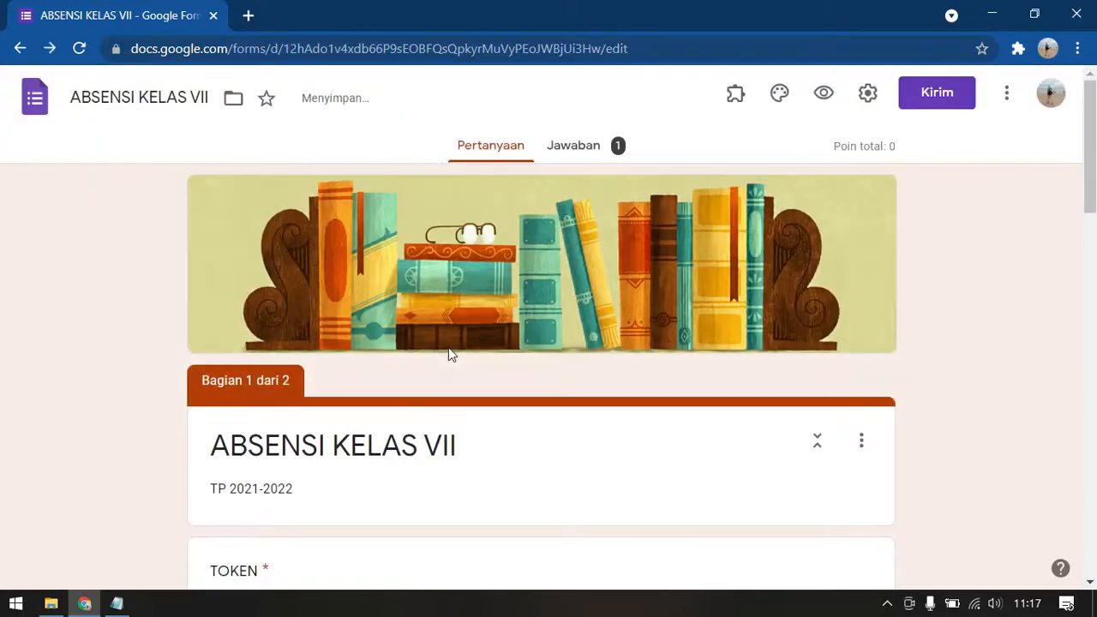
left_click(600, 146)
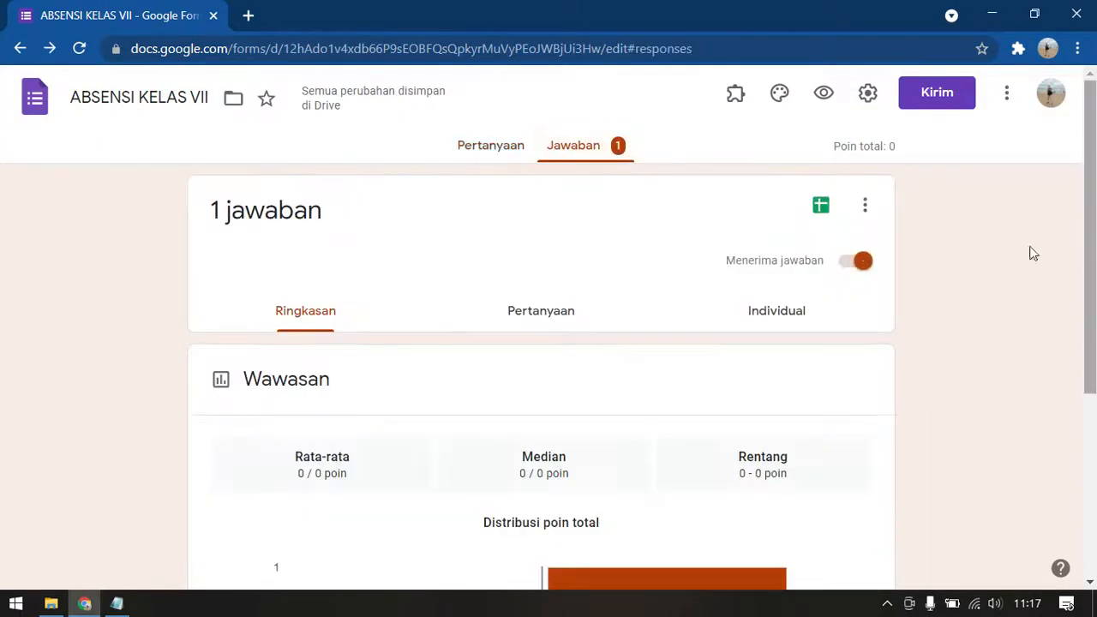
Step: Link the form's responses to a new spreadsheet named 'ABSENSI KELAS VII (Jawaban)'
scroll(1023, 306, "down", 5)
scroll(1019, 311, "up", 5)
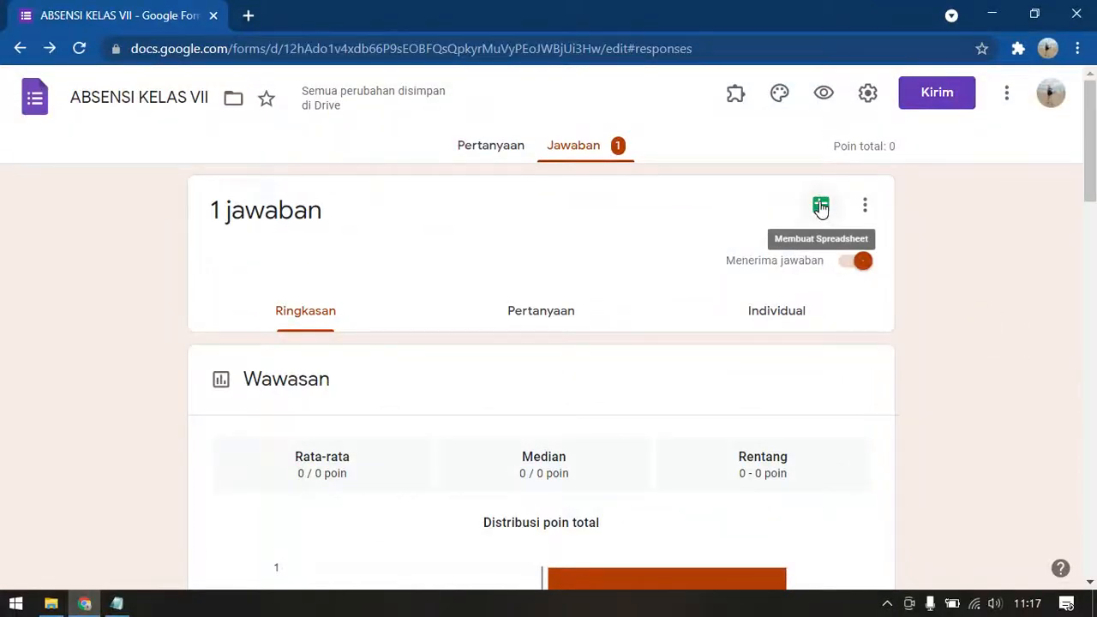
left_click(821, 208)
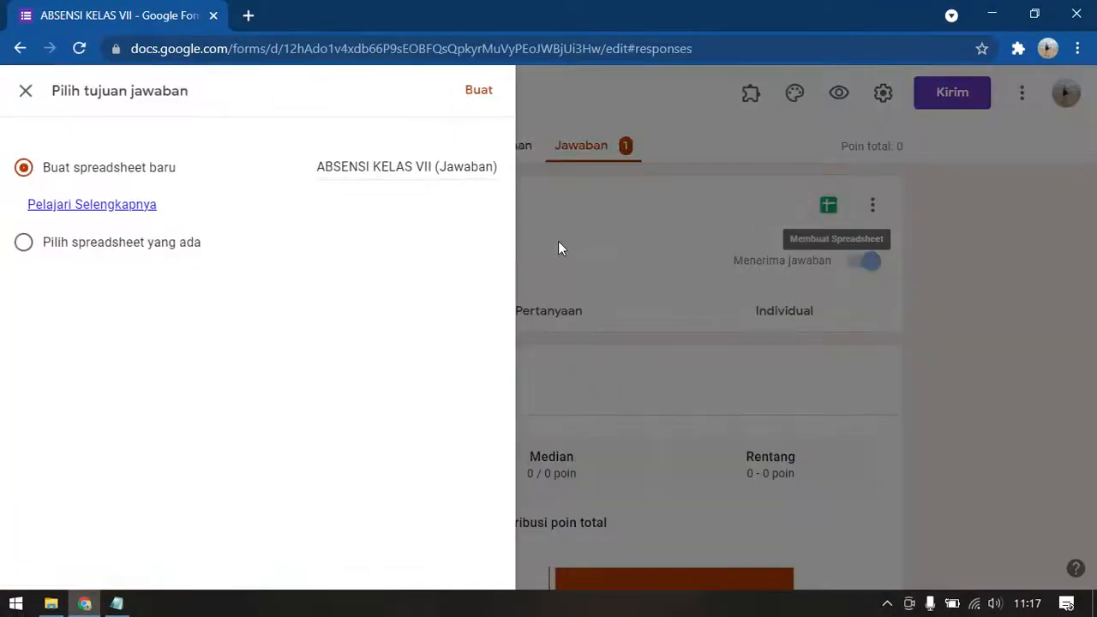
left_click(485, 97)
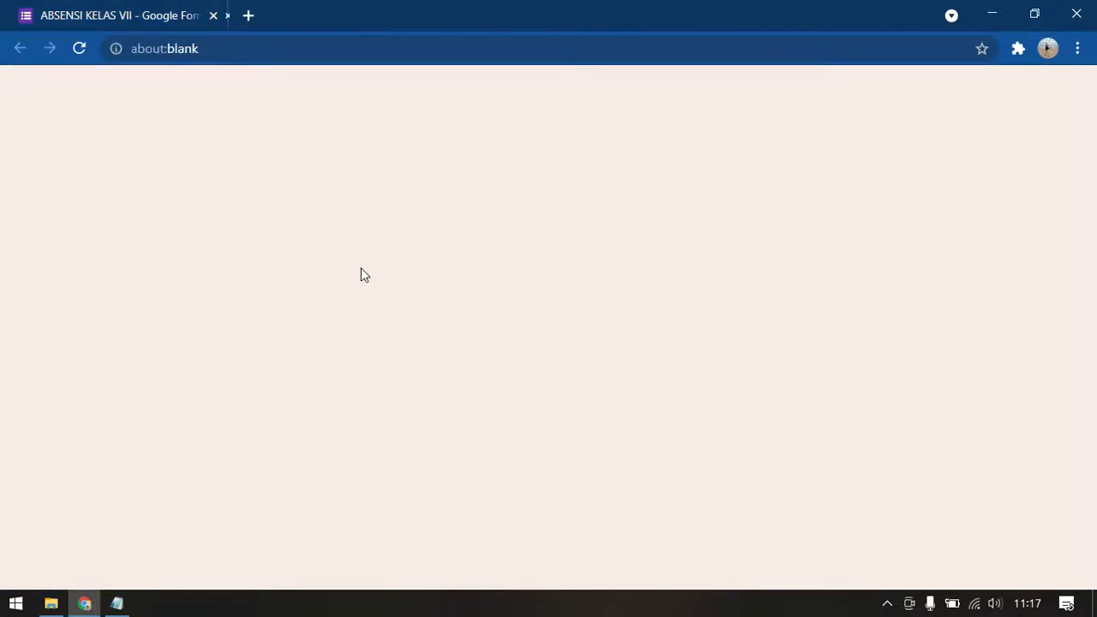